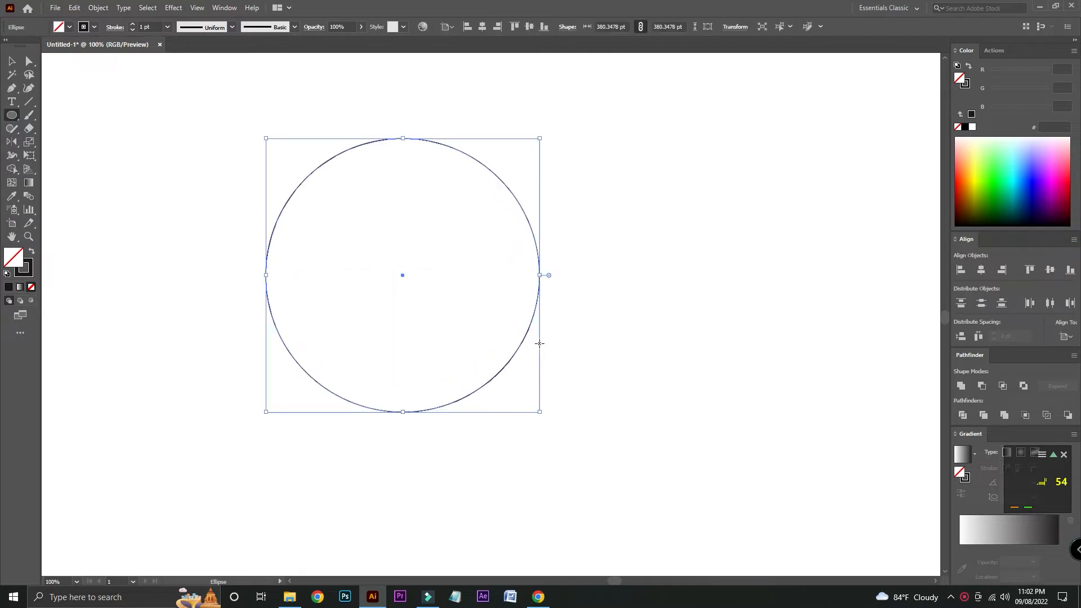
Swap the circle's stroke and fill so it has no outline, and set its fill to dark navy 000024
key("ctrl+plus")
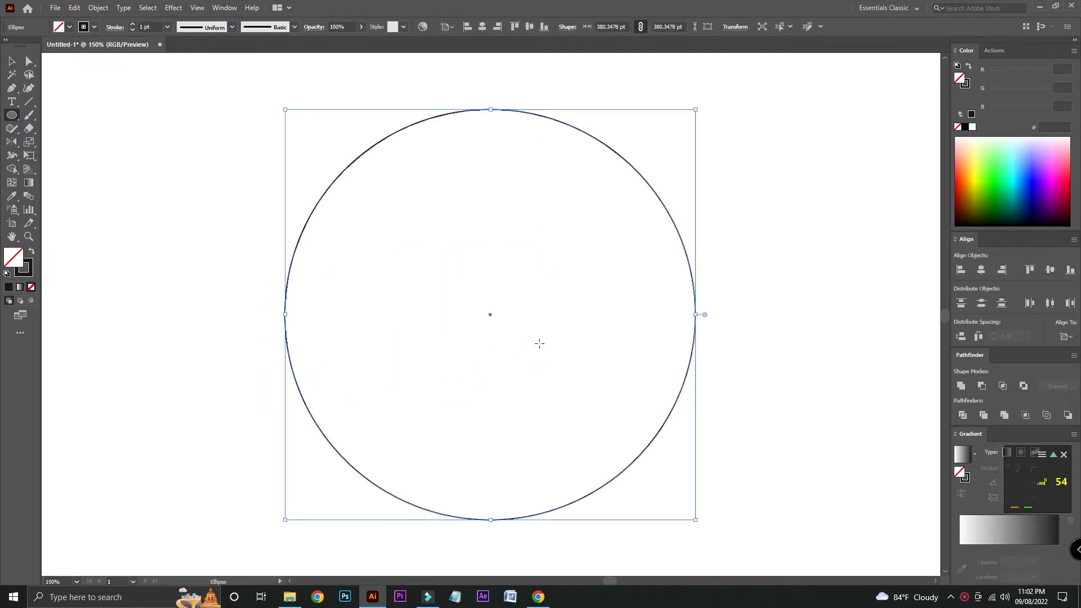
left_click(31, 252)
left_click_drag(231, 238, 176, 219)
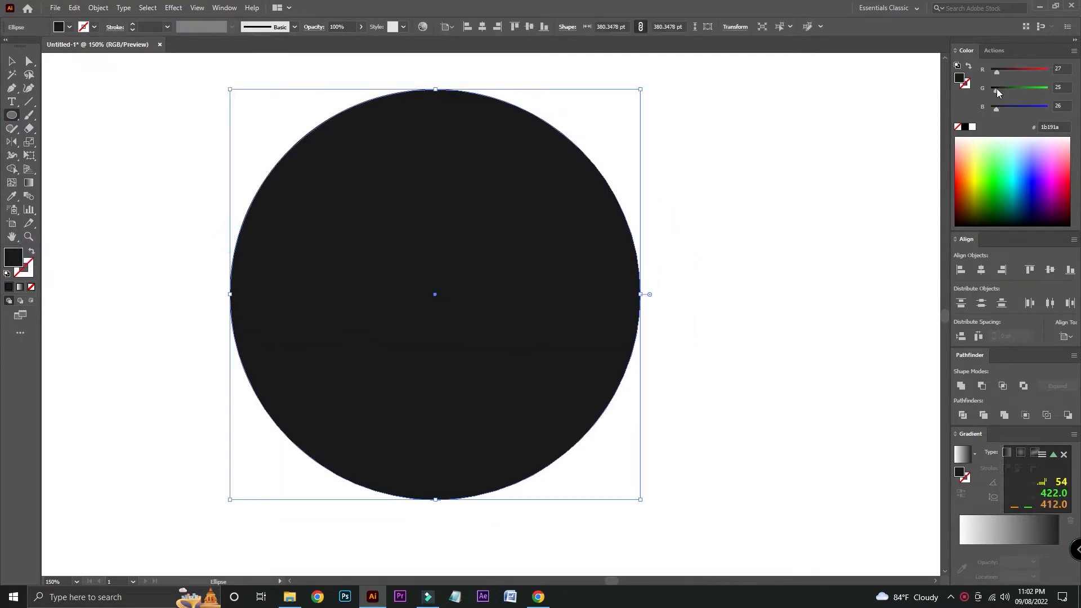
left_click_drag(995, 89, 990, 89)
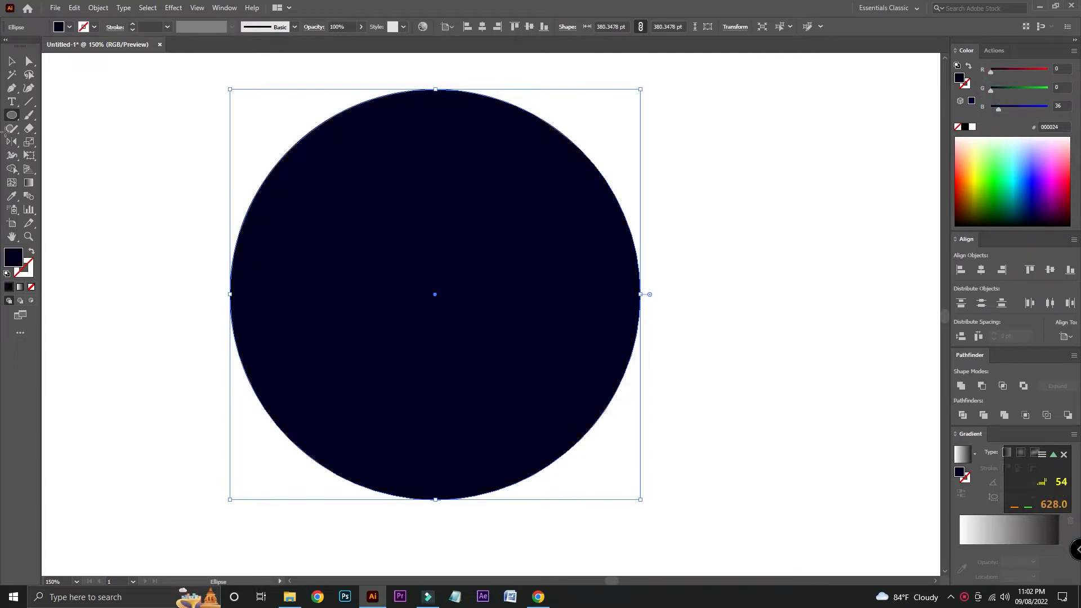
Cut the circle into upper and lower halves with the Scissors tool at its two side anchor points
left_click_drag(30, 130, 56, 139)
left_click(229, 294)
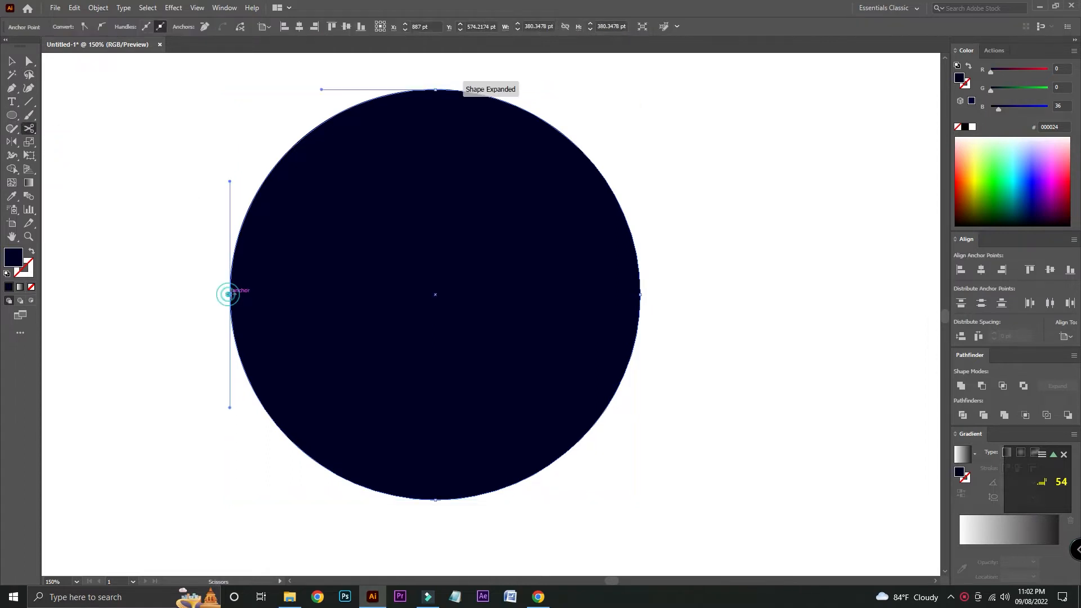
left_click(639, 293)
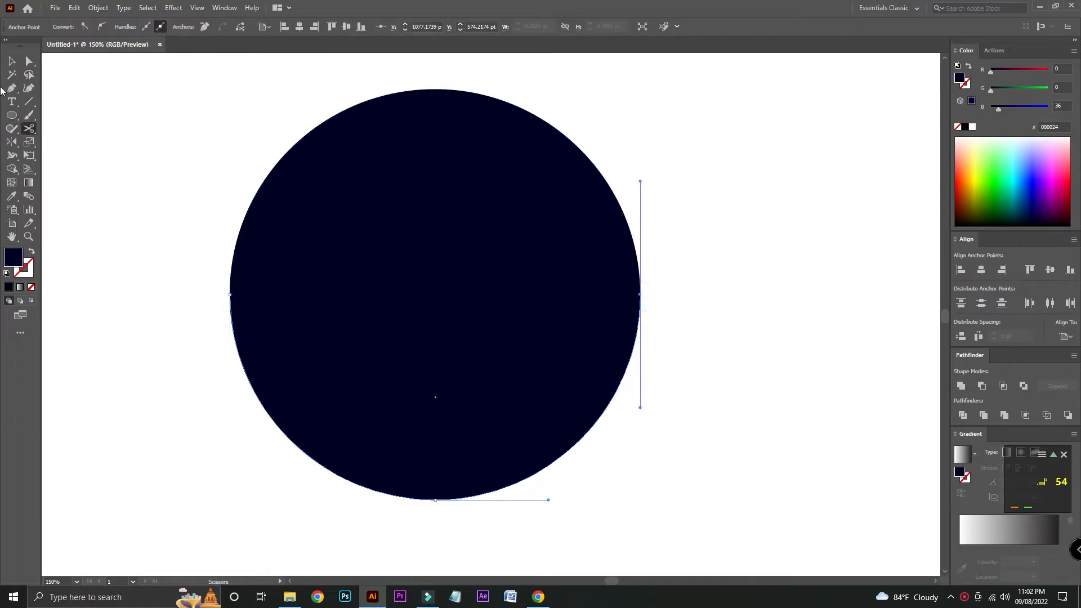
Join the two end anchor points of the upper half to close its path, and check that each half selects separately
left_click(14, 61)
left_click(398, 210)
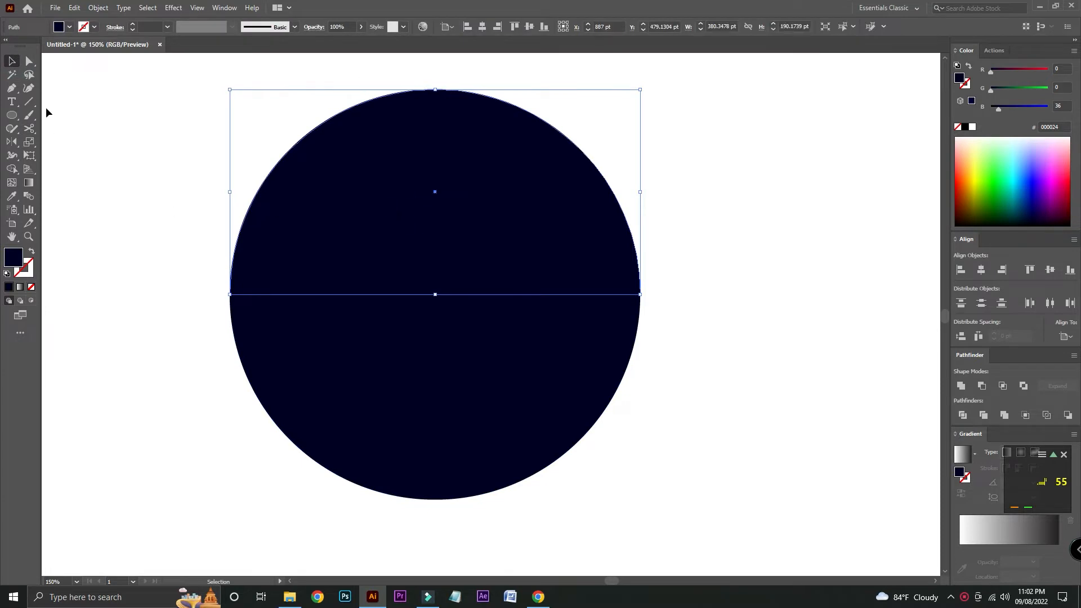
left_click(30, 61)
left_click(229, 294)
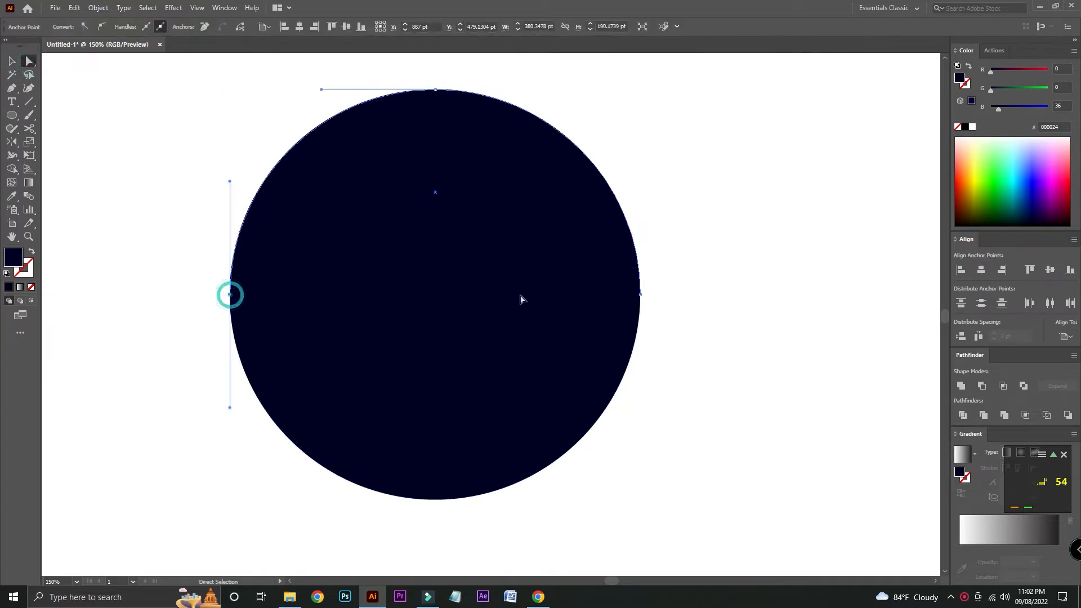
left_click(641, 294, "shift")
right_click(519, 248)
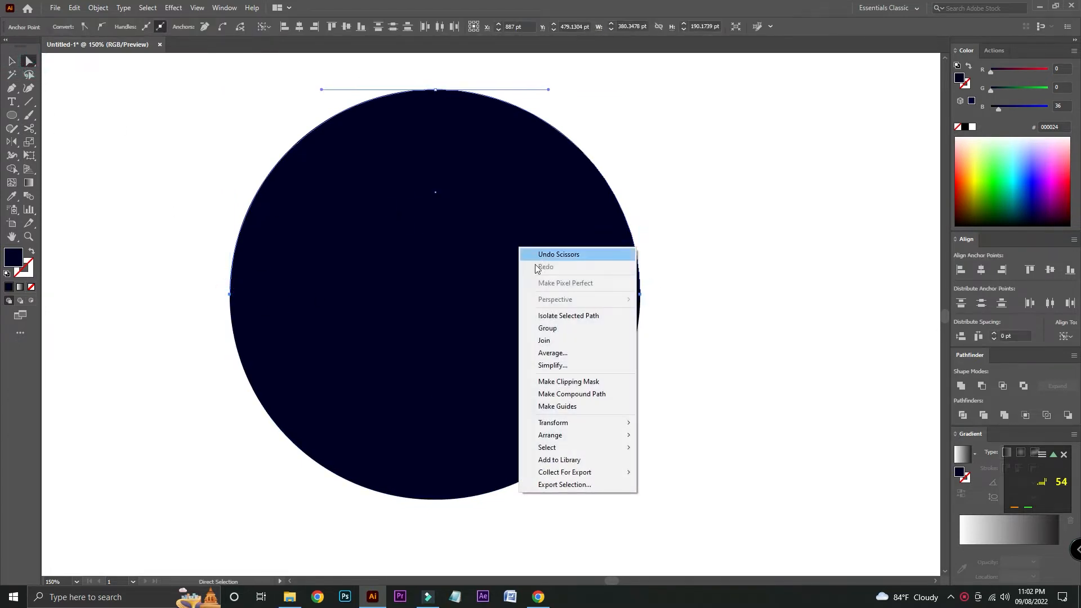
left_click(544, 341)
left_click(12, 62)
left_click(79, 106)
left_click(490, 201)
left_click(442, 358)
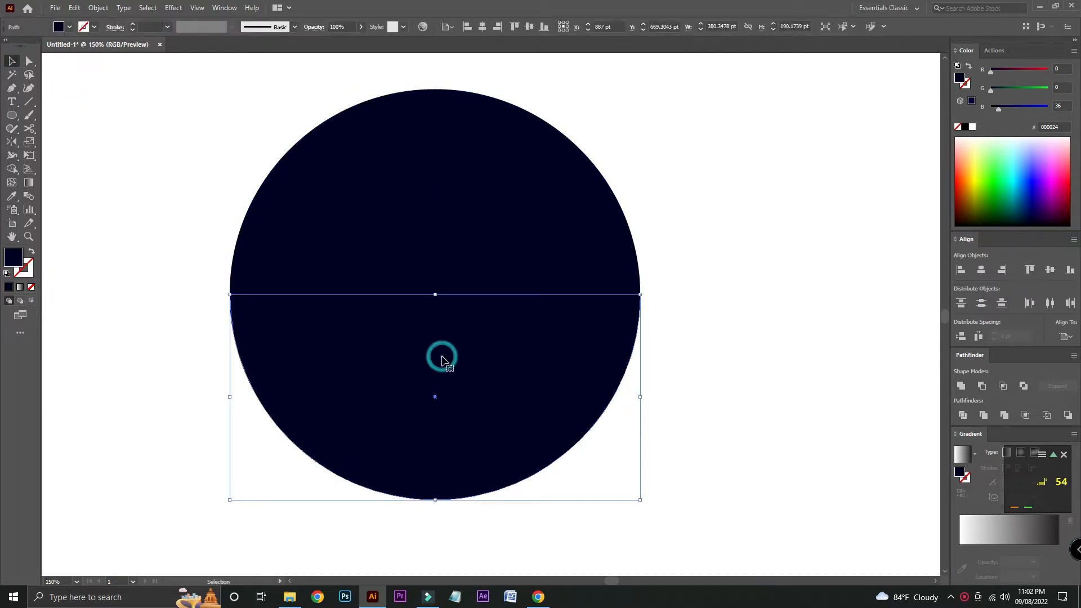
left_click(138, 127)
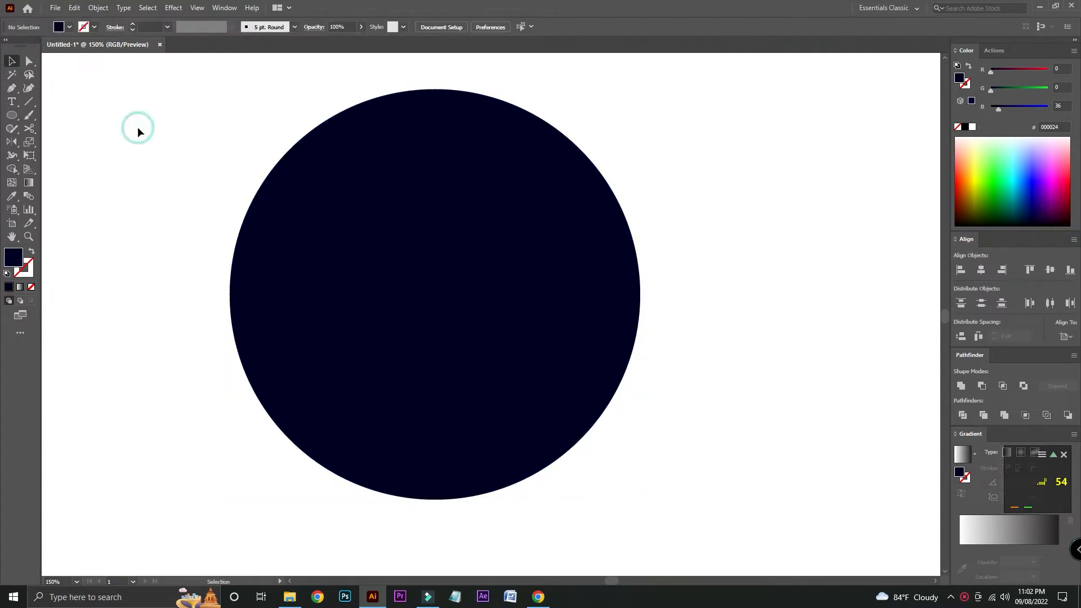
Apply a linear gradient to the upper half and set its starting colour stop to RGB light blue 00aeff
left_click(340, 230)
left_click(962, 453)
double_click(959, 547)
left_click(1056, 414)
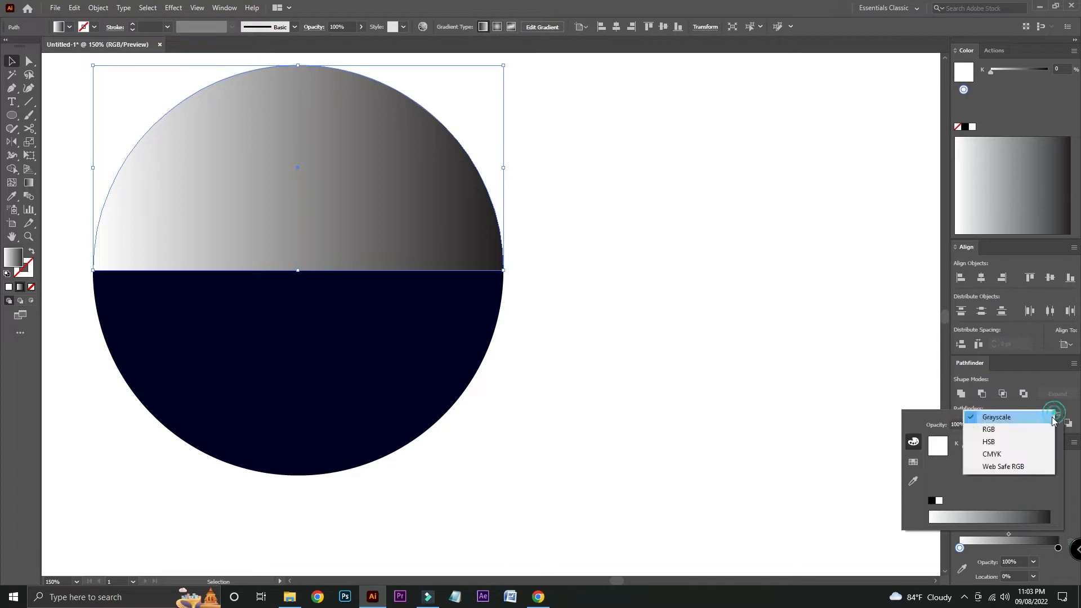
left_click(1014, 434)
mouse_move(998, 448)
left_mouse_down()
mouse_move(962, 449)
mouse_move(1004, 465)
left_mouse_up()
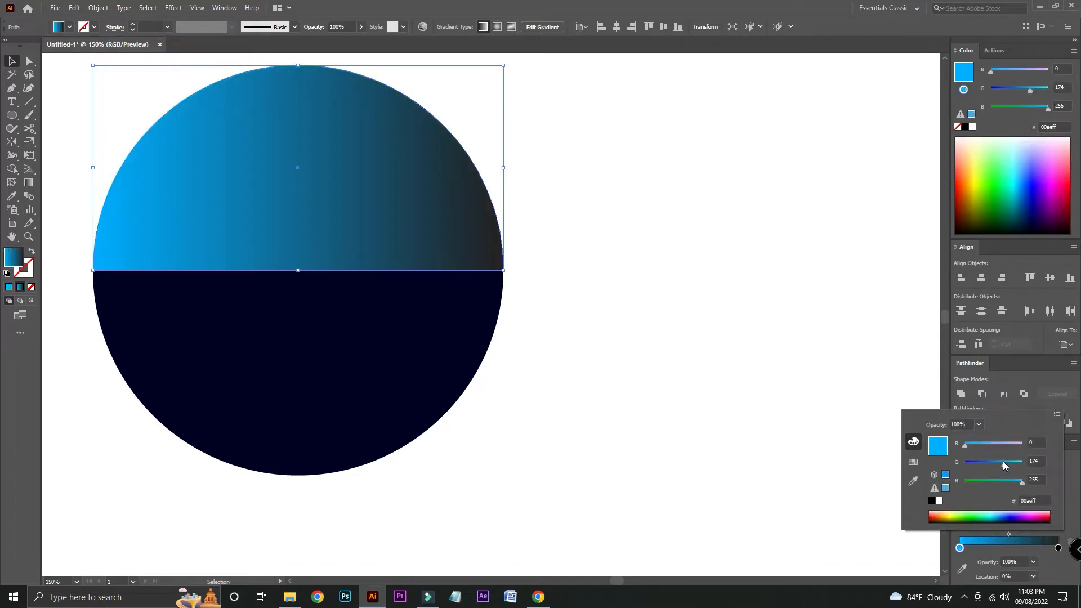
Set the end colour stop of the upper half's gradient to RGB blue 0034ff
double_click(1058, 547)
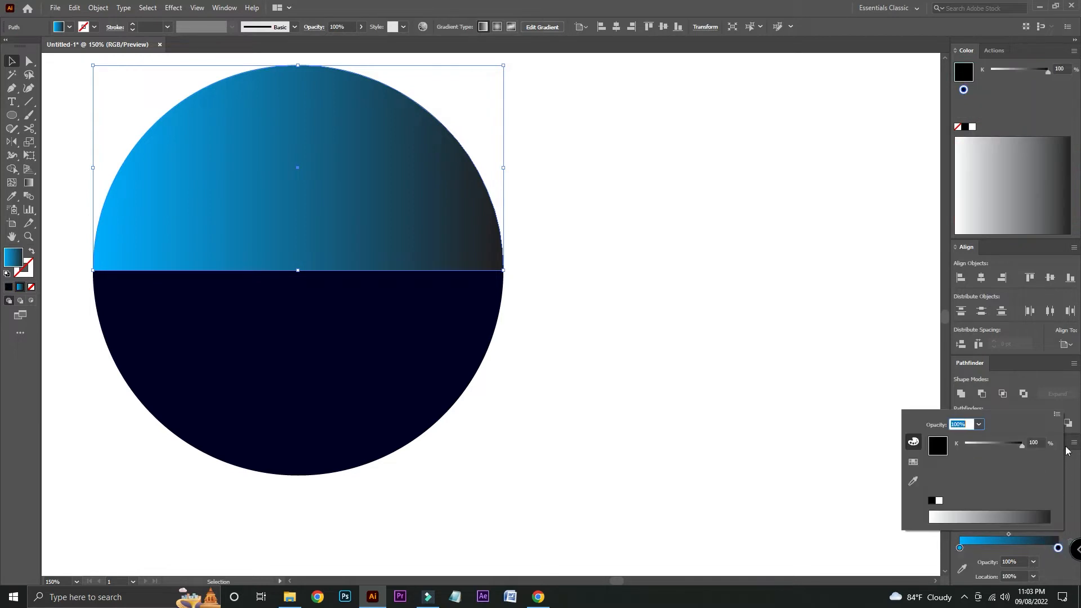
left_click(1056, 414)
left_click(1007, 428)
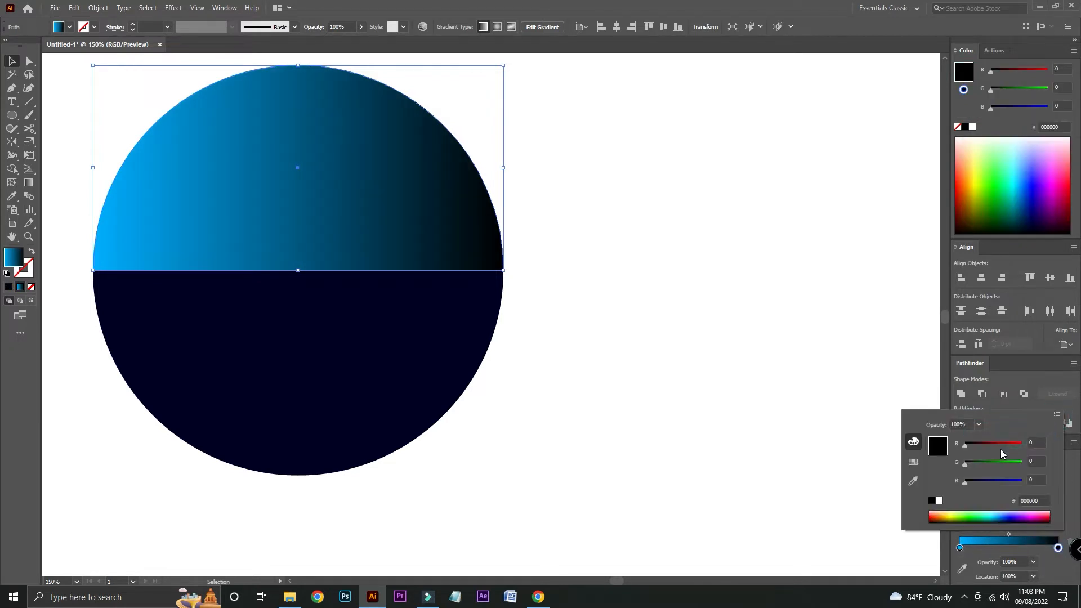
left_click(992, 481)
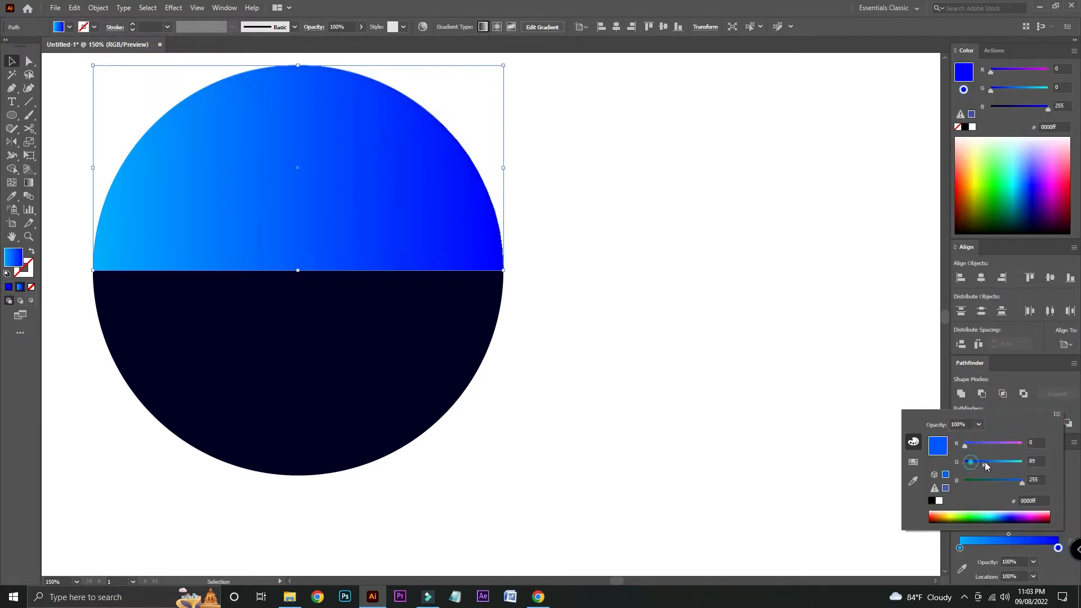
left_click_drag(984, 461, 977, 465)
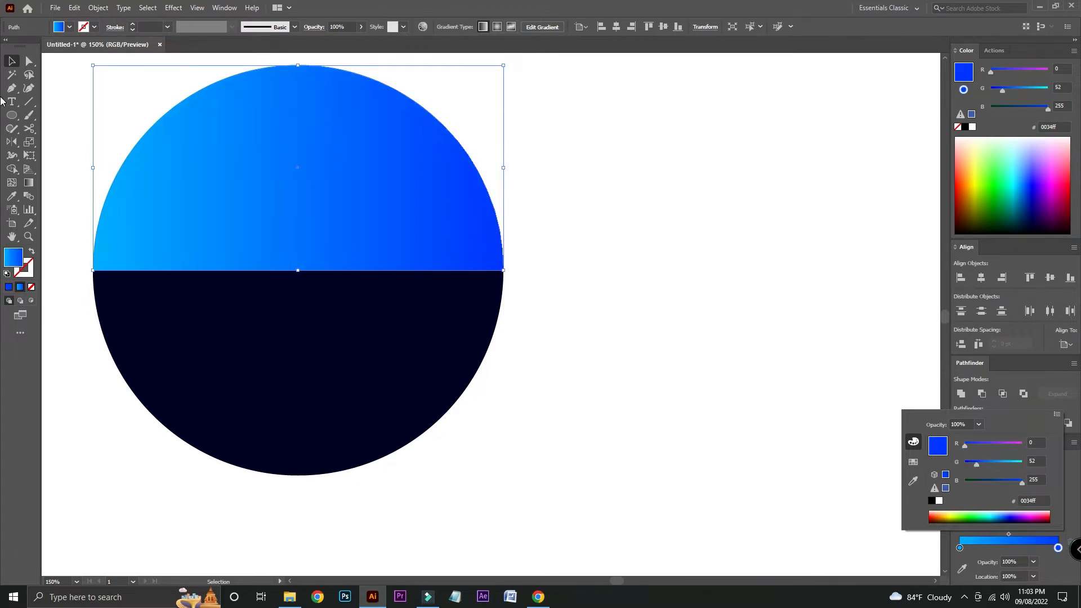
Orient the upper half's gradient vertically at 90°, with light blue at the horizon and deeper blue at the top
left_click(30, 183)
scroll(169, 217, "up", 1)
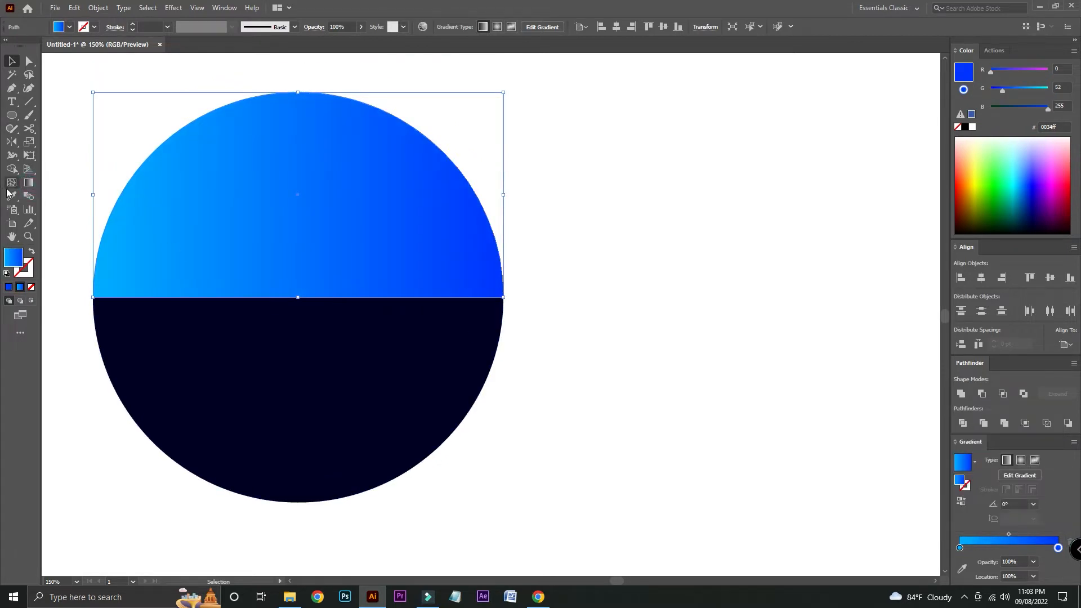
left_click(30, 184)
left_click_drag(298, 325, 294, 113)
scroll(307, 121, "up", 1)
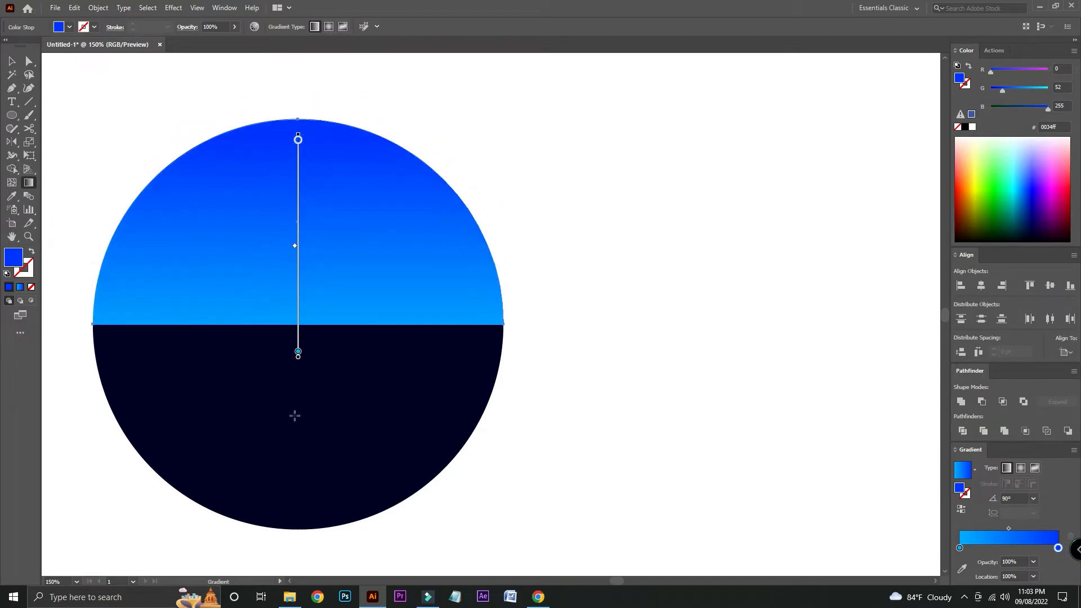
left_click(8, 62)
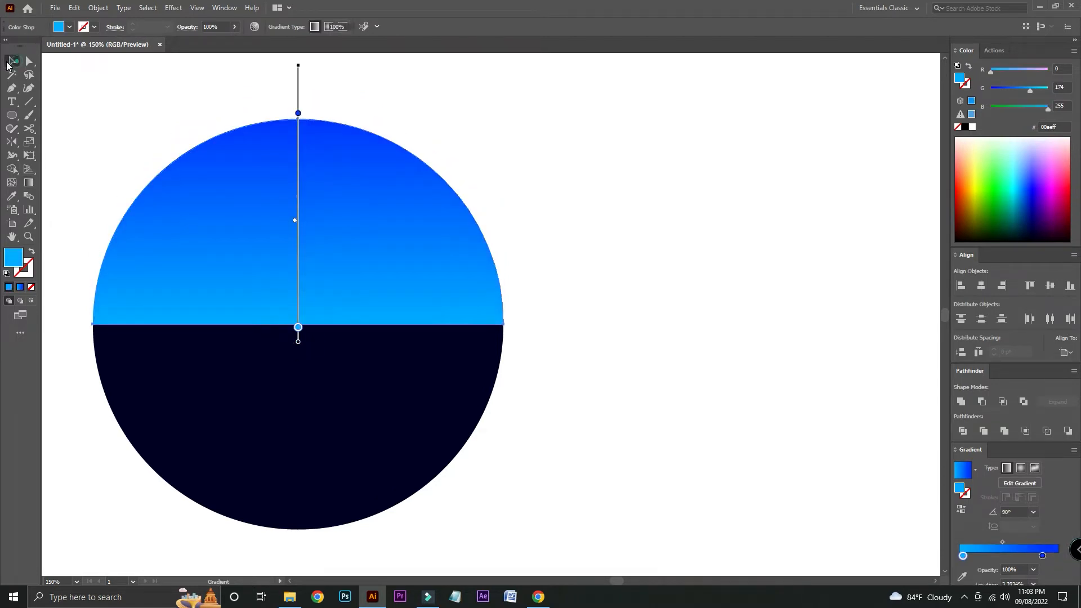
left_click(61, 74)
Draw a circle about 126 pt in diameter over the upper half and fill it with white sampled from the background
mouse_move(143, 104)
left_mouse_down()
mouse_move(336, 150)
mouse_move(287, 148)
left_mouse_up()
left_click(12, 116)
left_click_drag(460, 299, 529, 338)
left_click(11, 196)
left_click(222, 195)
scroll(222, 195, "right", 5)
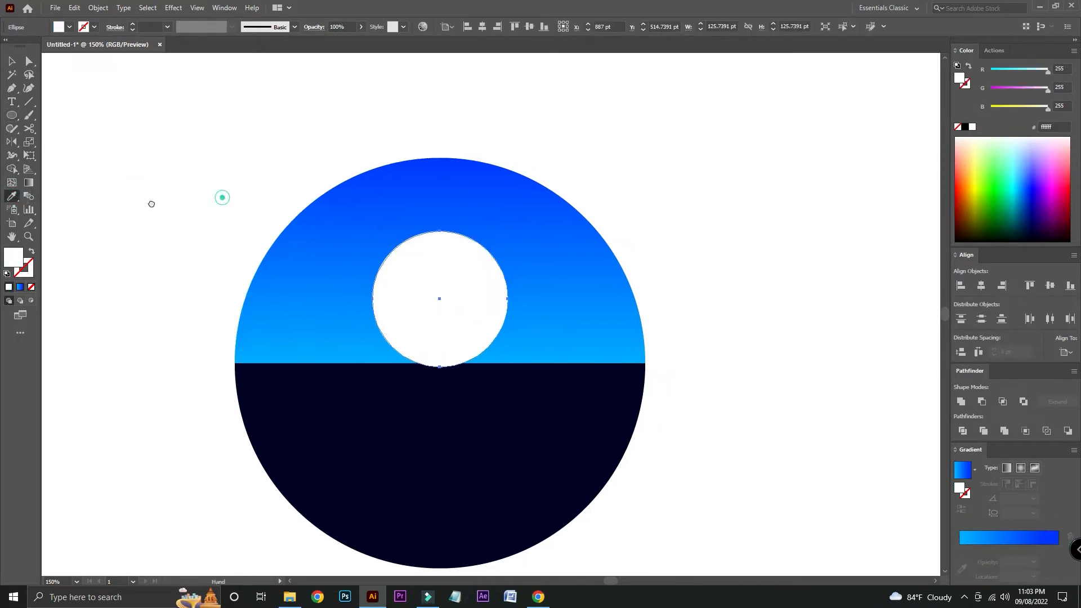
Centre the white circle horizontally and vertically on the blue half, and shift it slightly down towards the horizon
key("v")
left_click(490, 282, "shift")
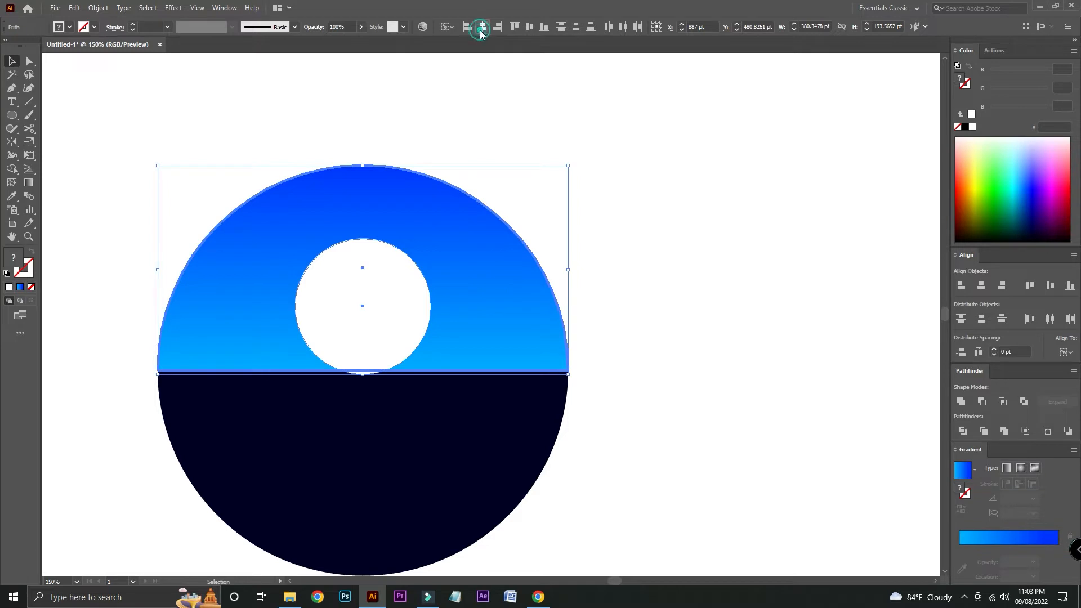
left_click(529, 28)
left_click(620, 193)
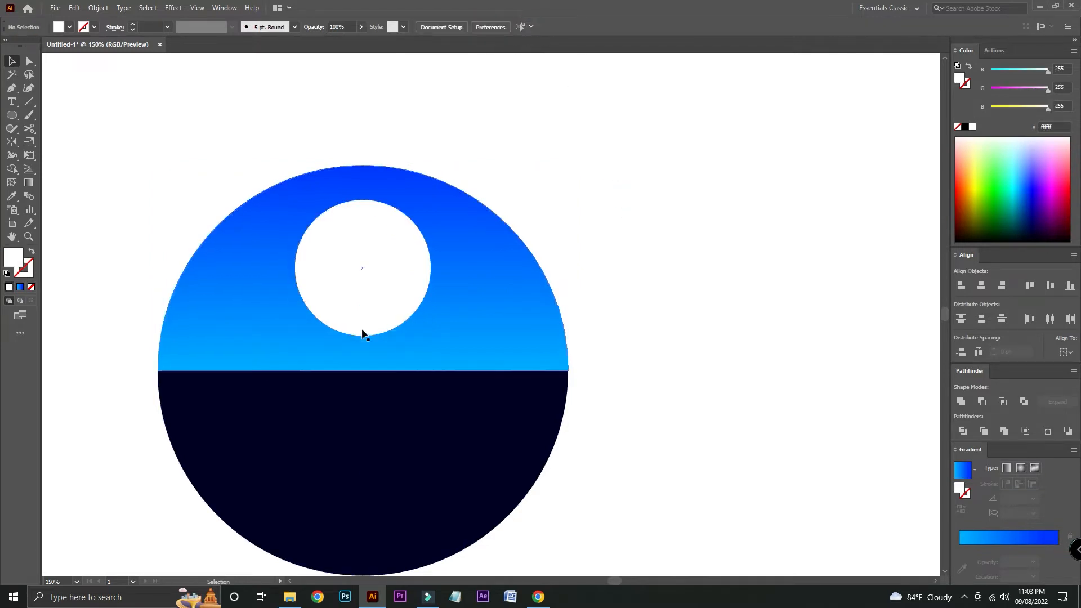
left_click_drag(381, 348, 381, 366)
Apply a white Outer Glow to the small circle in Screen mode with 75% opacity and 10 pt blur
left_click(173, 7)
mouse_move(189, 135)
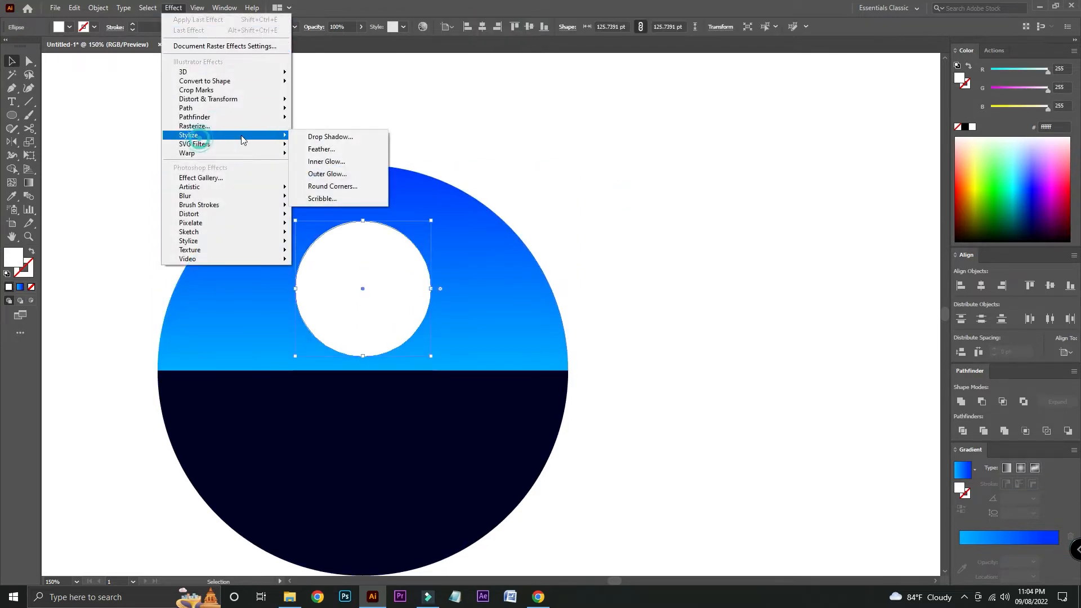
left_click(349, 174)
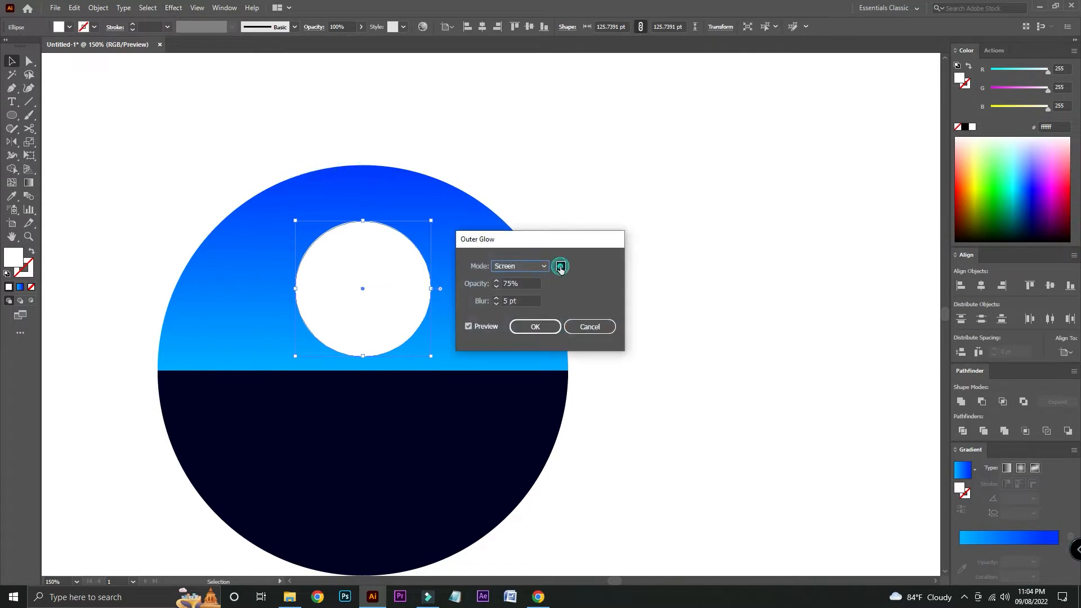
left_click(560, 267)
left_click(395, 224)
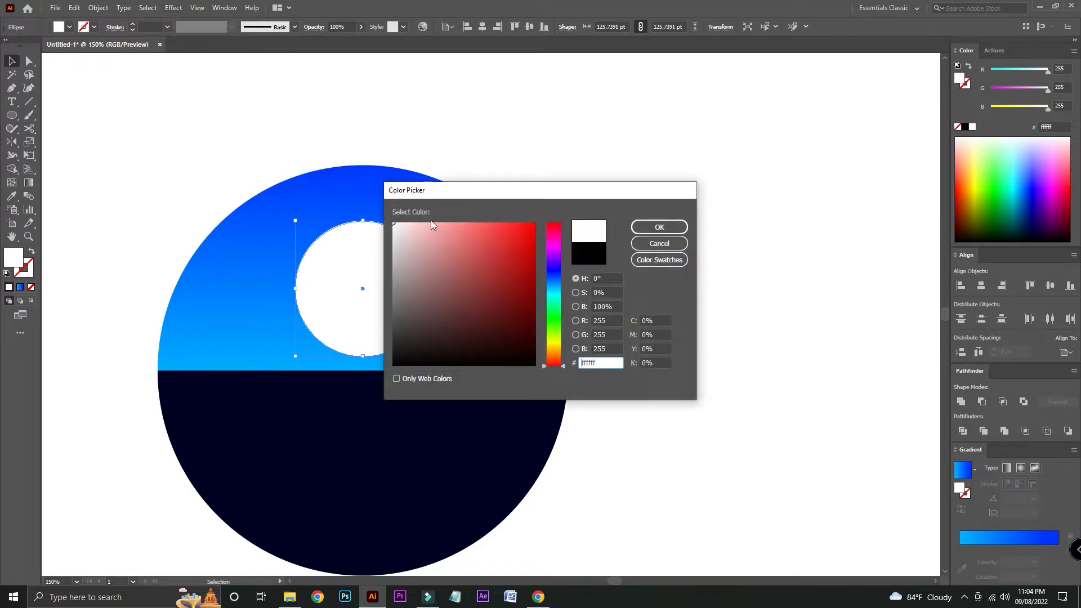
left_click(640, 227)
left_click(519, 303)
scroll(518, 305, "up", 5)
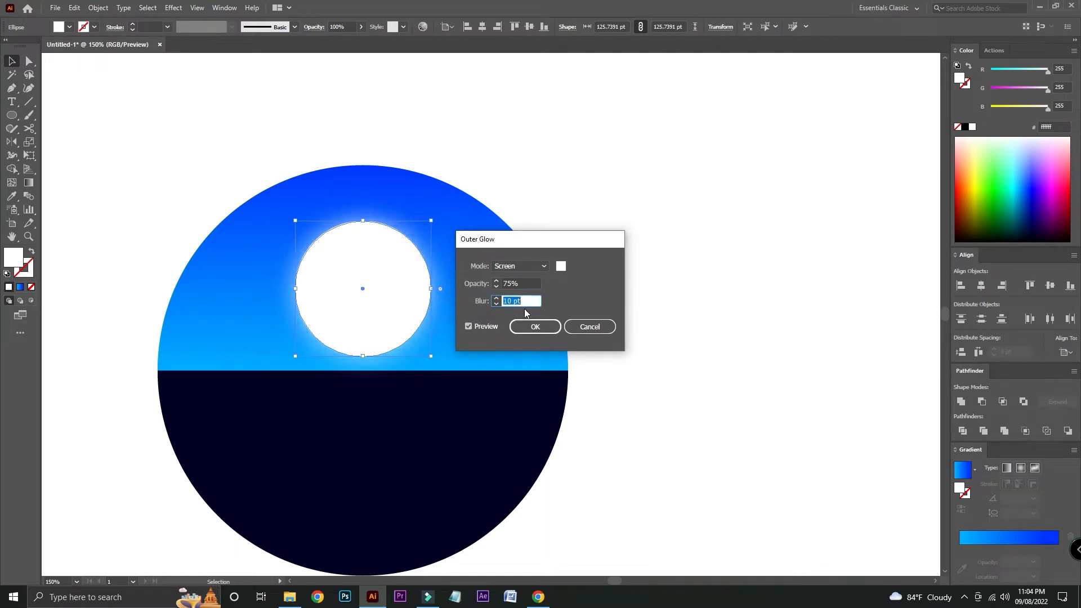
left_click(534, 327)
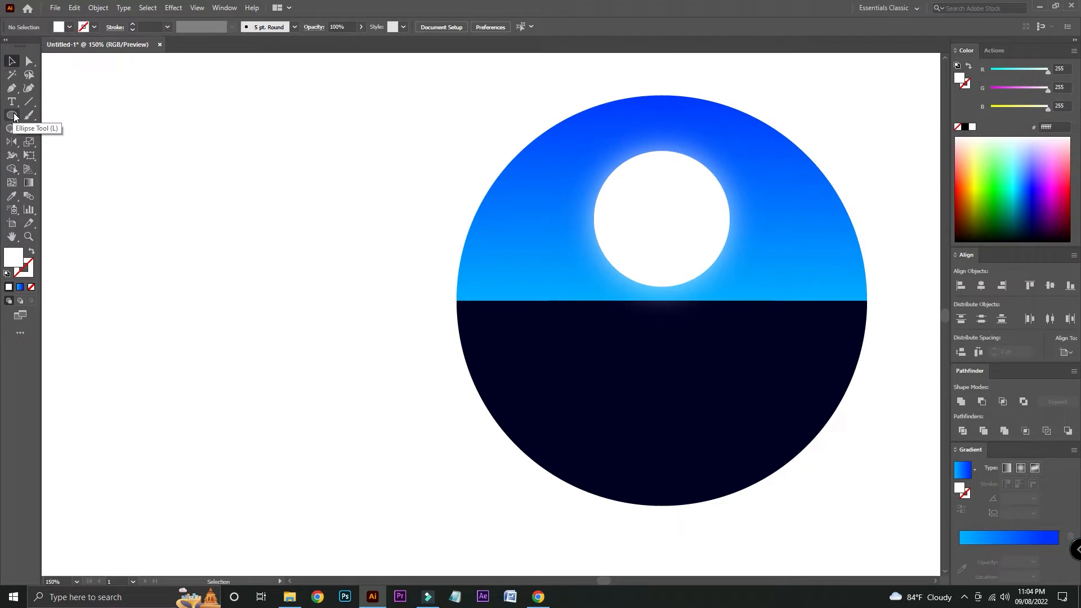
Draw a triangle on the empty area beside the circle and stretch it wider
left_click_drag(14, 116, 40, 171)
left_click_drag(175, 188, 222, 214)
key("Down")
key("Down")
left_click(12, 60)
left_click_drag(222, 173, 251, 175)
left_click_drag(179, 218, 178, 227)
Fill the triangle with the navy sampled from the lower half and narrow it to about 185 pt wide
left_click(13, 199)
left_click(617, 392)
left_click(13, 60)
left_click(242, 110)
left_click_drag(279, 133, 262, 137)
Move the triangle onto the horizon in front of the white circle and centre it horizontally with the navy half
left_click_drag(177, 207, 660, 316)
left_click(657, 384, "shift")
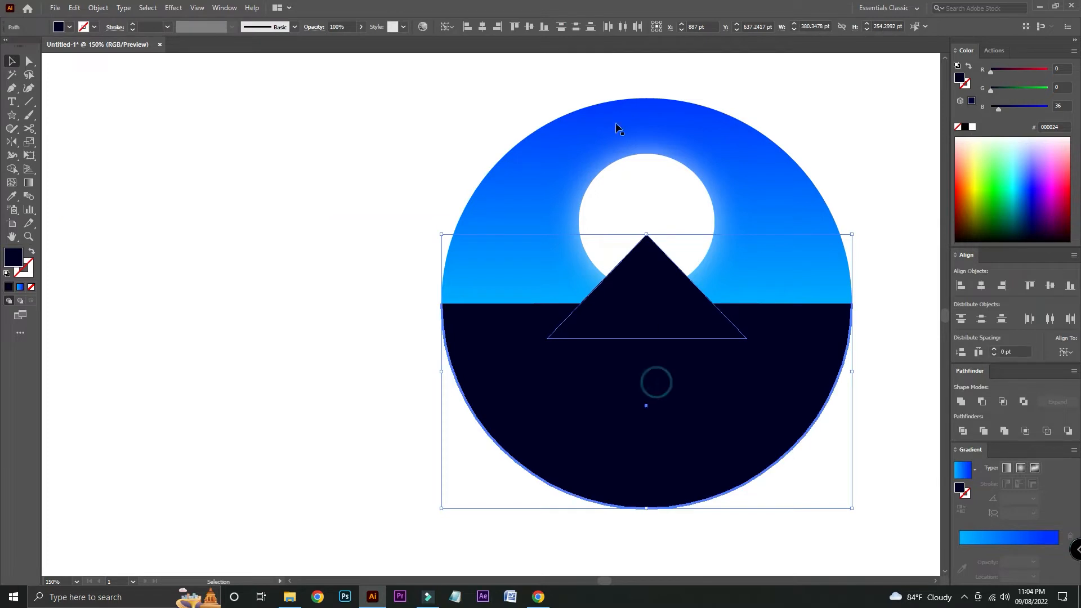
left_click(368, 166)
Raise the navy triangle slightly so its peak covers more of the white circle
left_click_drag(267, 194, 73, 241)
left_click_drag(636, 323, 862, 235)
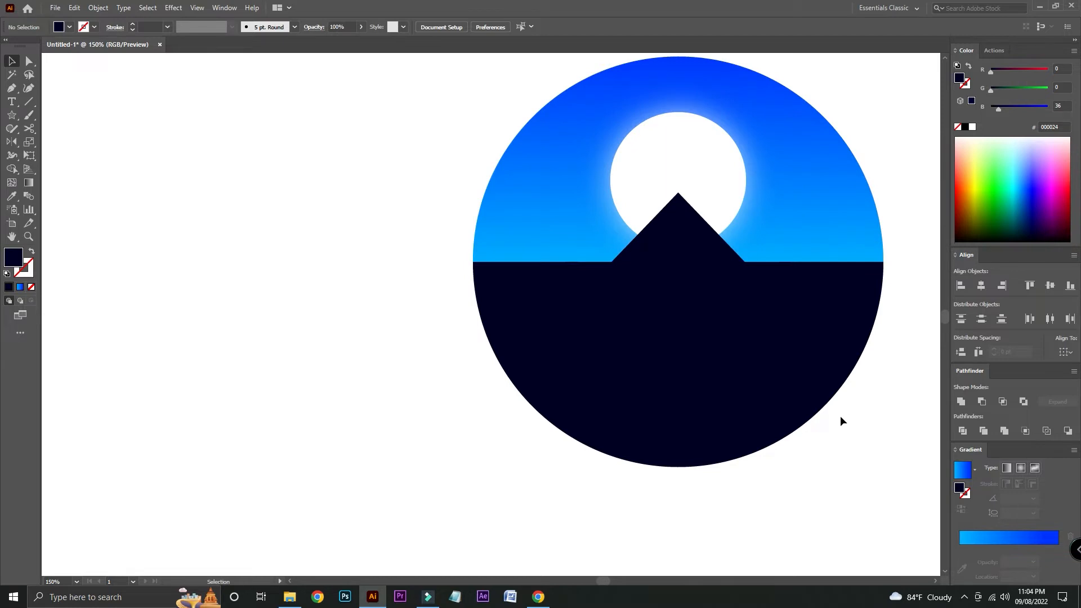
key("ctrl+plus")
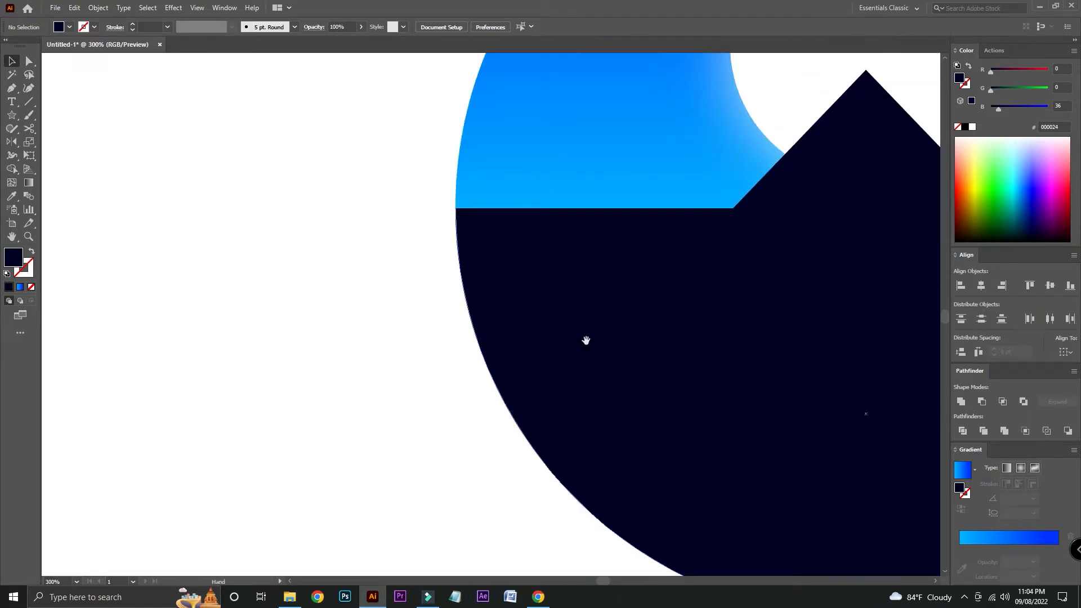
left_click_drag(669, 347, 424, 313)
left_click_drag(603, 273, 369, 356)
left_click(417, 183)
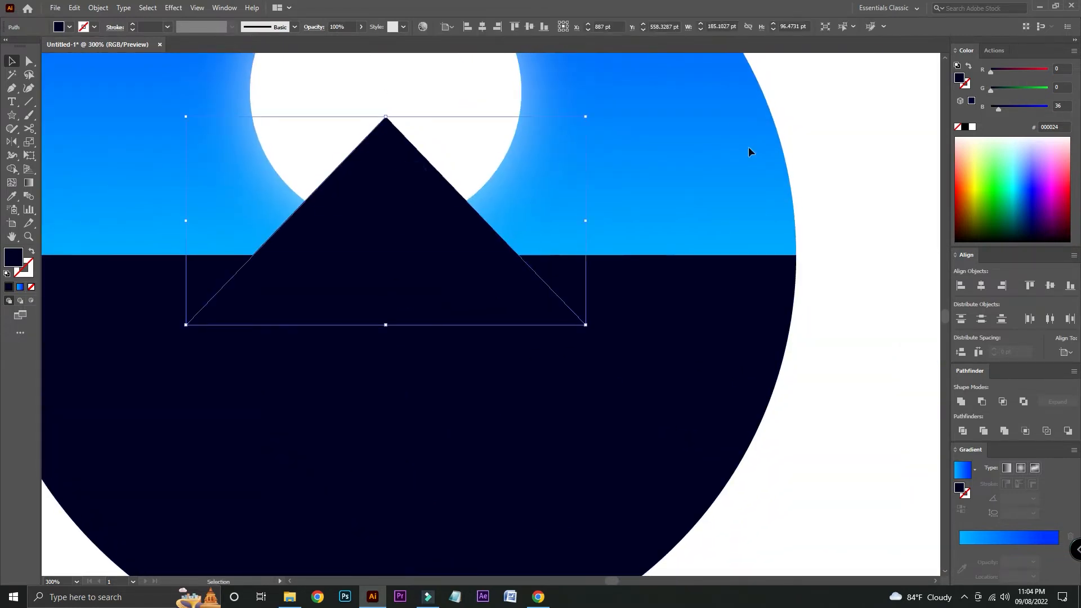
left_click_drag(385, 241, 385, 213)
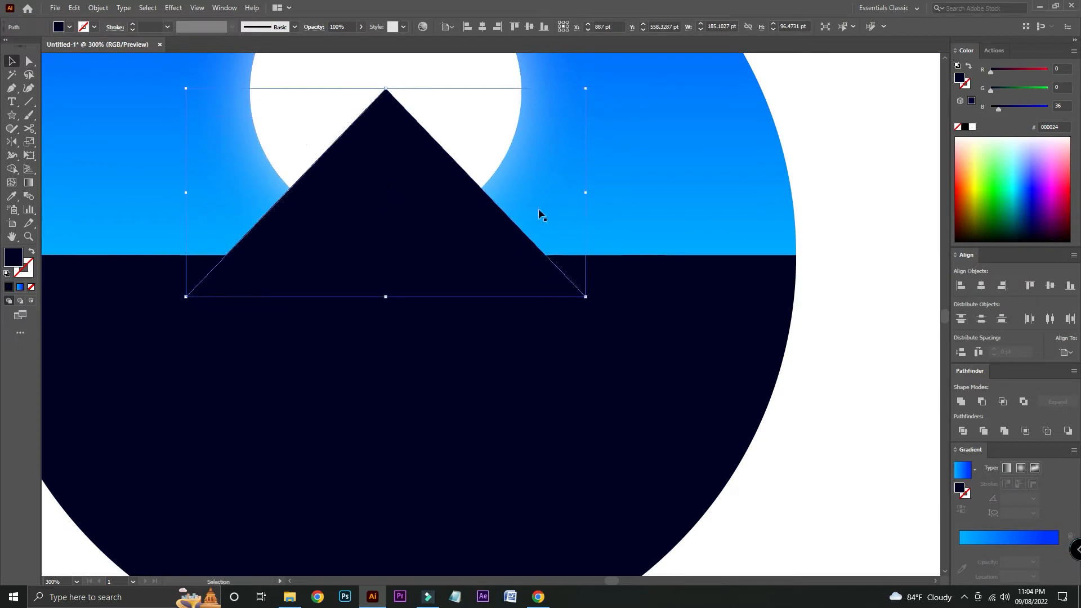
left_click(852, 148)
Create an inset copy of the navy triangle with Offset Path set to -9 pt
left_click_drag(839, 125, 900, 214)
left_click(482, 302)
left_click(98, 8)
mouse_move(129, 275)
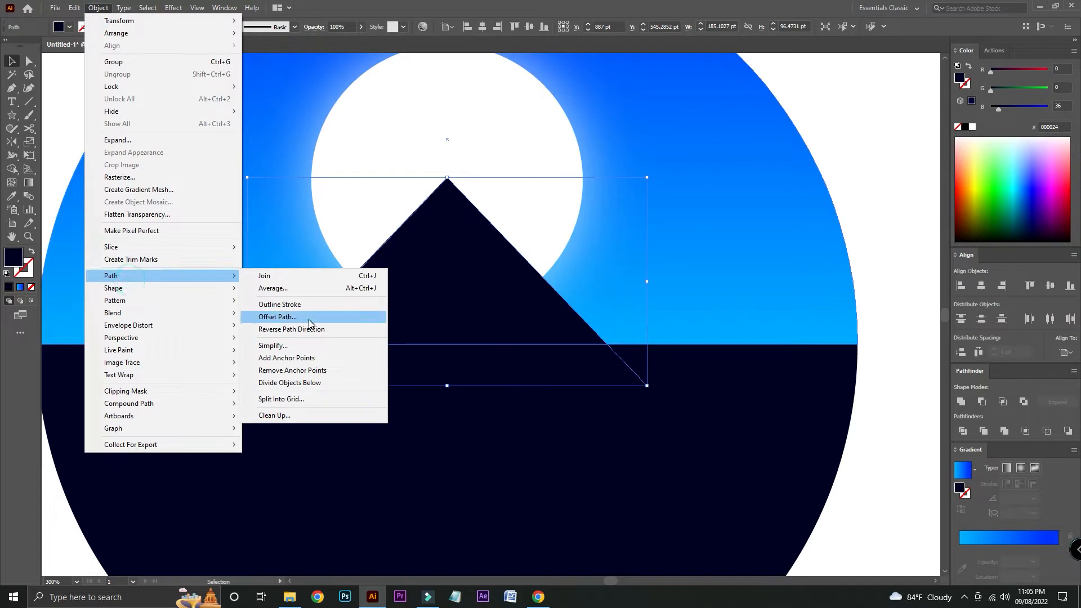
left_click(307, 318)
key("Down")
key("Down")
key("Down")
key("Down")
key("Down")
key("Down")
key("Down")
key("Down")
key("Down")
key("Down")
key("Down")
key("Down")
key("Down")
key("Down")
key("Down")
key("Down")
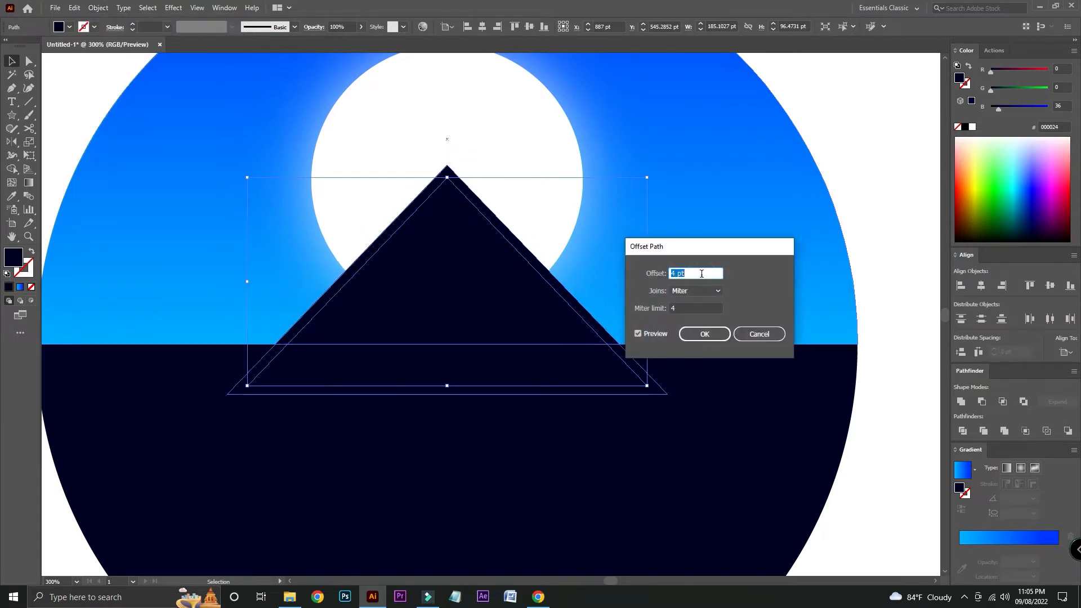
key("Down")
key("Down")
key("Down")
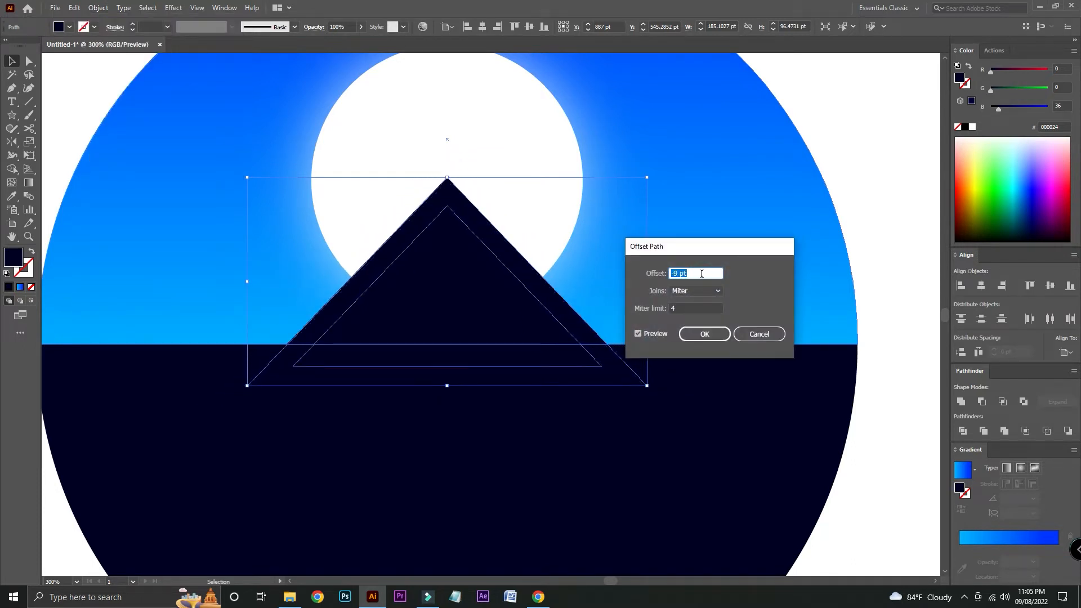
left_click(703, 335)
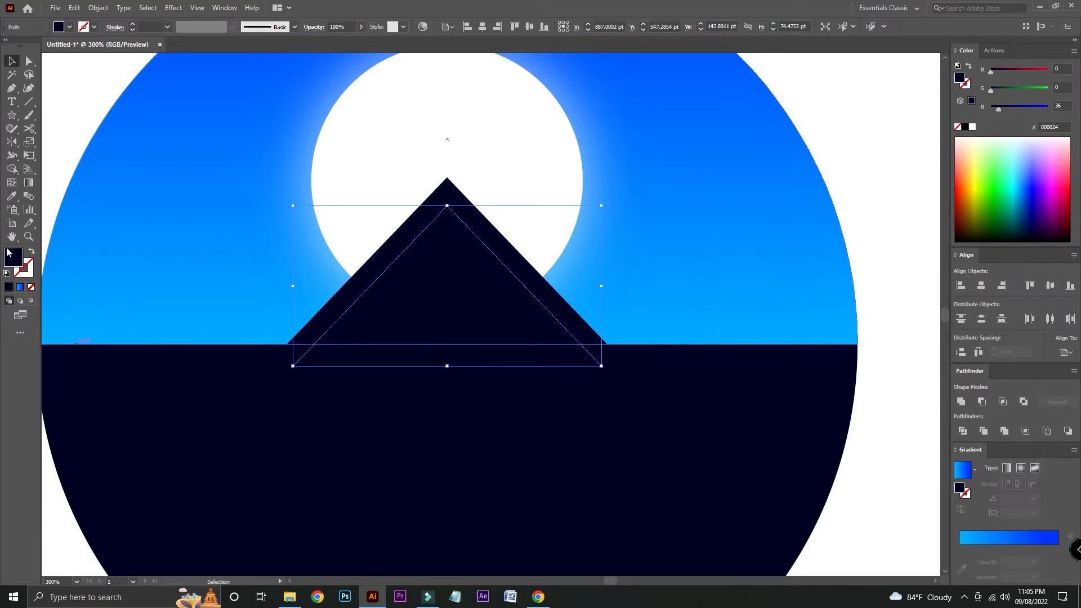
Give the inner triangle a thick white stroke and no fill
left_click(7, 274)
left_click(25, 275)
left_click(31, 287)
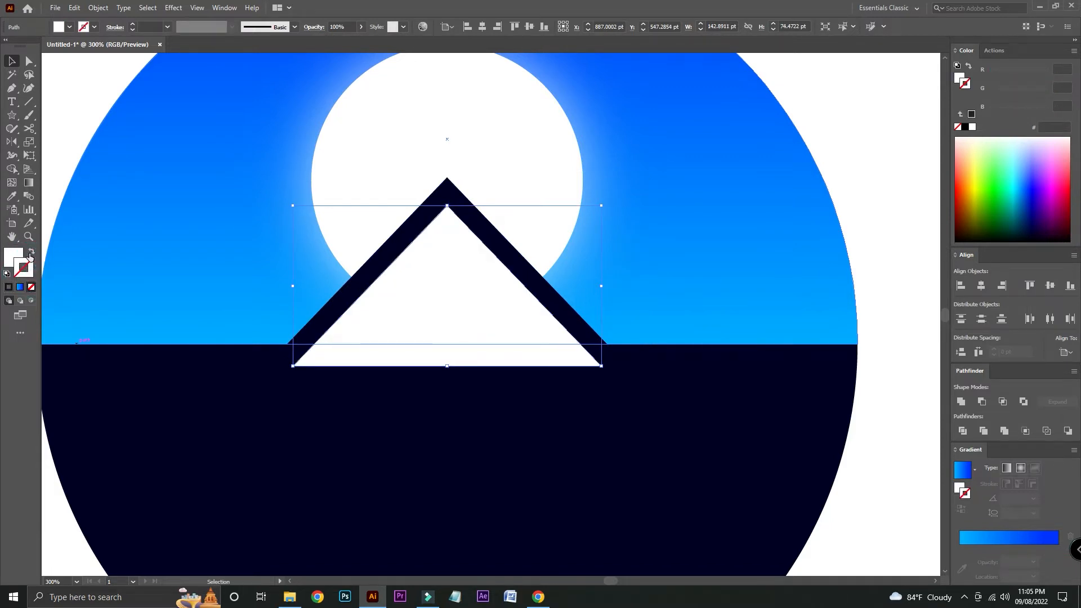
left_click(31, 253)
left_click(133, 24)
left_click(133, 24)
left_click(132, 24)
left_click(133, 25)
left_click(133, 24)
Expand the inner triangle's white stroke into a filled shape
left_click(98, 8)
left_click(113, 138)
left_click(521, 365)
Draw a horizontal line along the horizon across the white triangular band, divide the band with it and ungroup the pieces
left_click(29, 102)
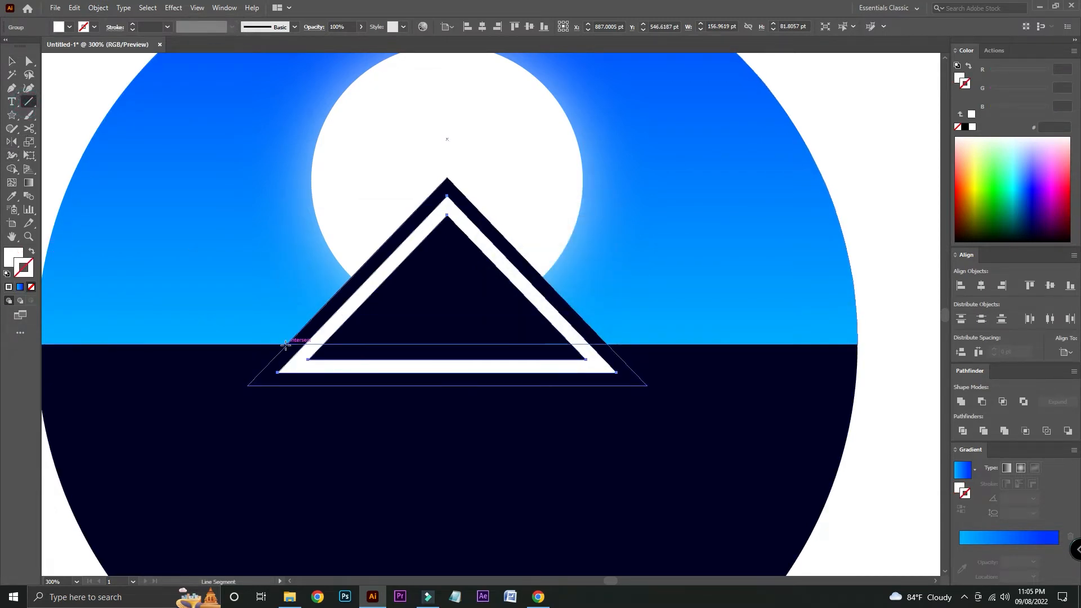
left_click_drag(286, 345, 625, 349)
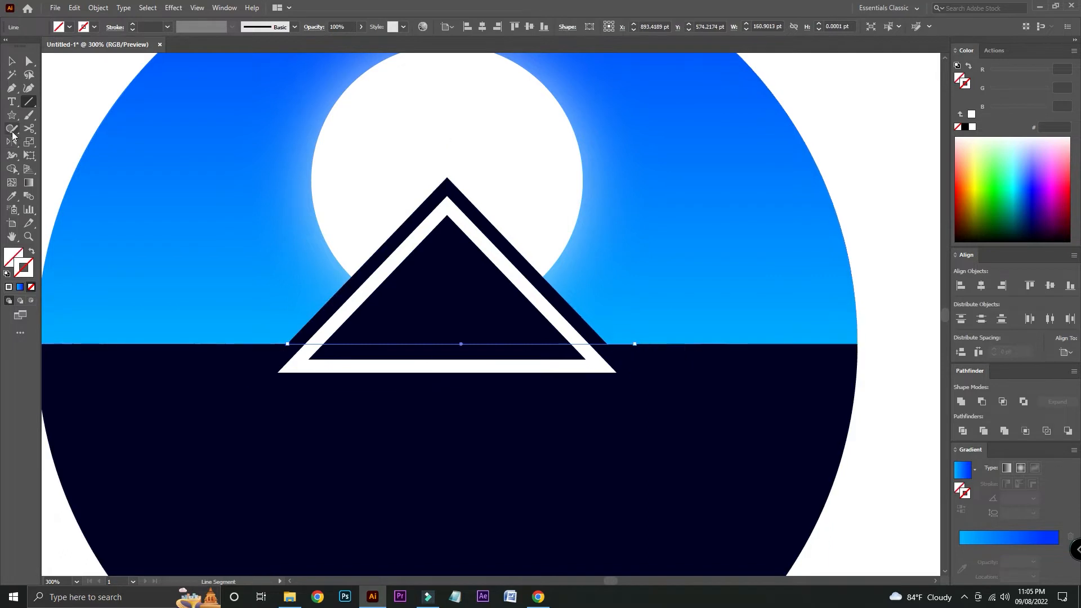
key("v")
left_click(304, 366, "shift")
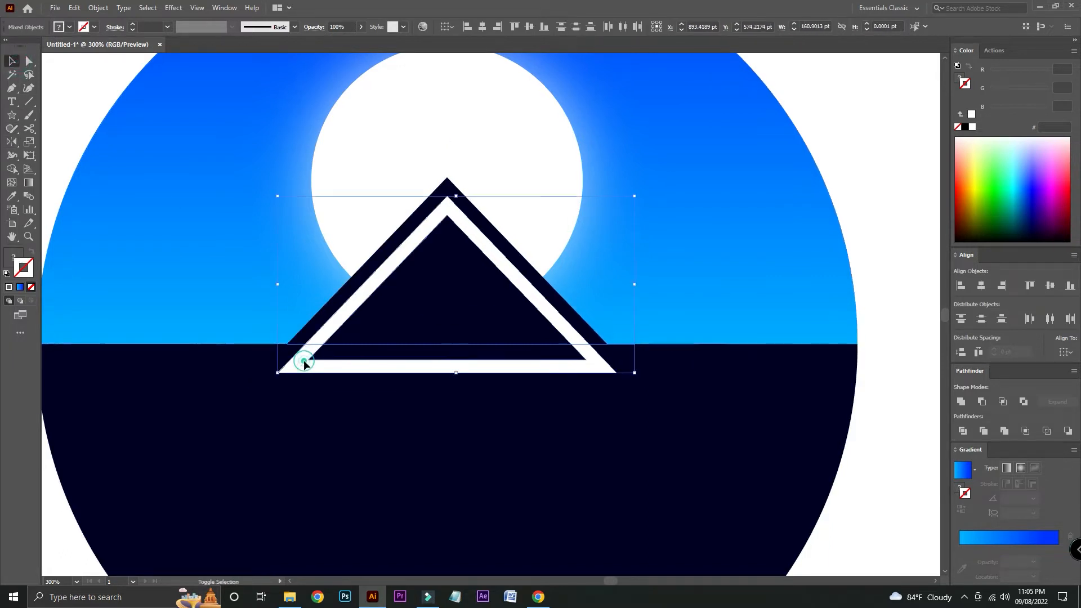
left_click(962, 431)
right_click(580, 335)
left_click(624, 429)
Delete the portion of the white triangular band below the horizon
left_click(871, 439)
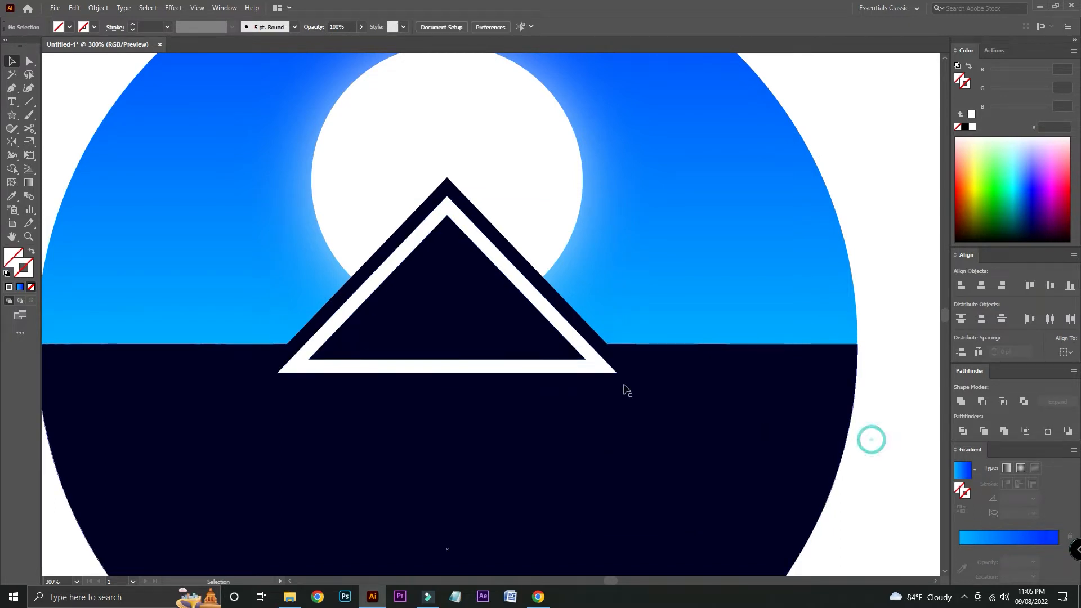
left_click(591, 366)
key("Delete")
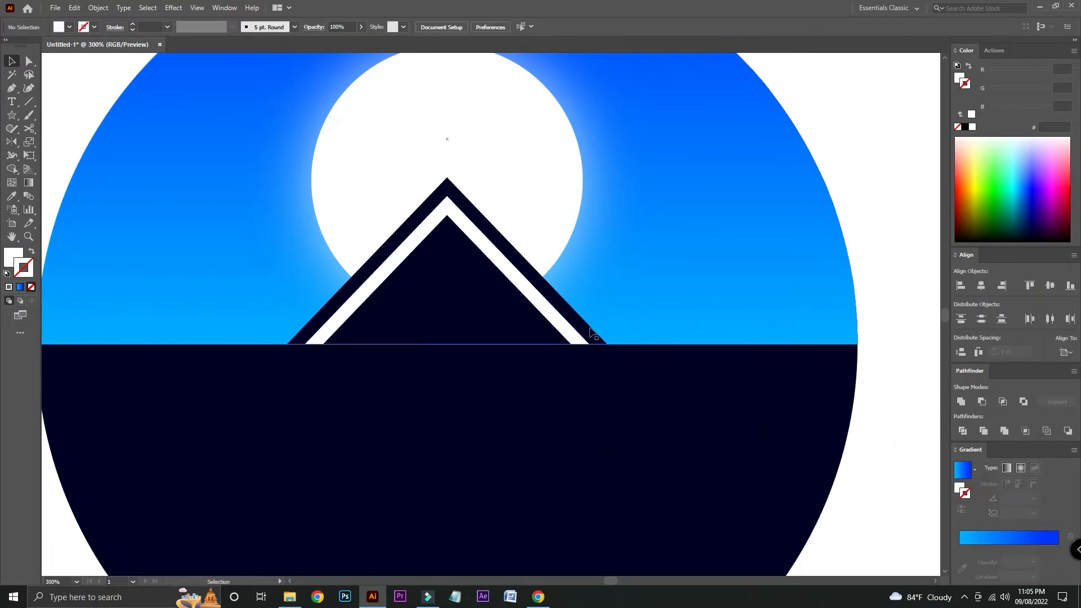
Group the navy triangle with its white roof band
left_click(461, 319)
left_click(439, 318, "shift")
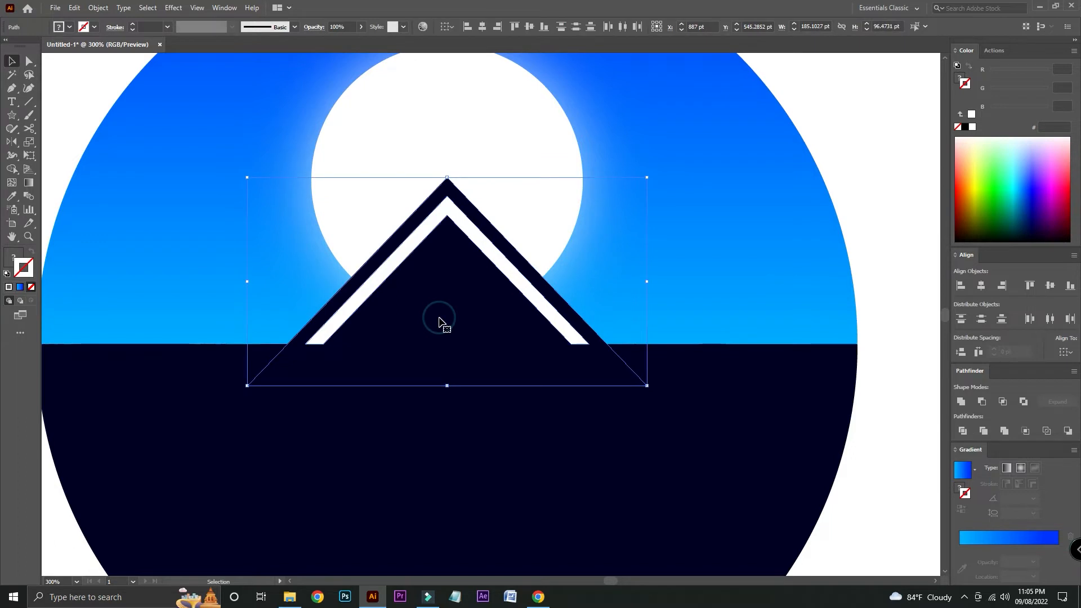
key("ctrl+g")
Place a smaller copy of the roof group, about 146 pt wide, to the left of the original and behind it
left_click_drag(444, 328, 515, 345)
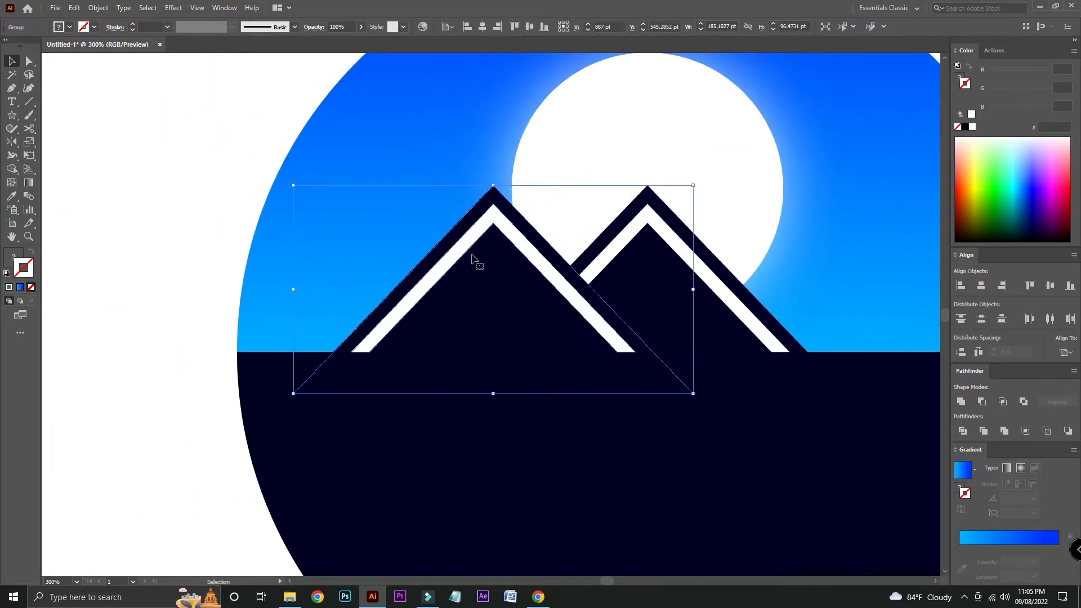
left_click_drag(494, 185, 493, 208)
left_click_drag(515, 260, 497, 277)
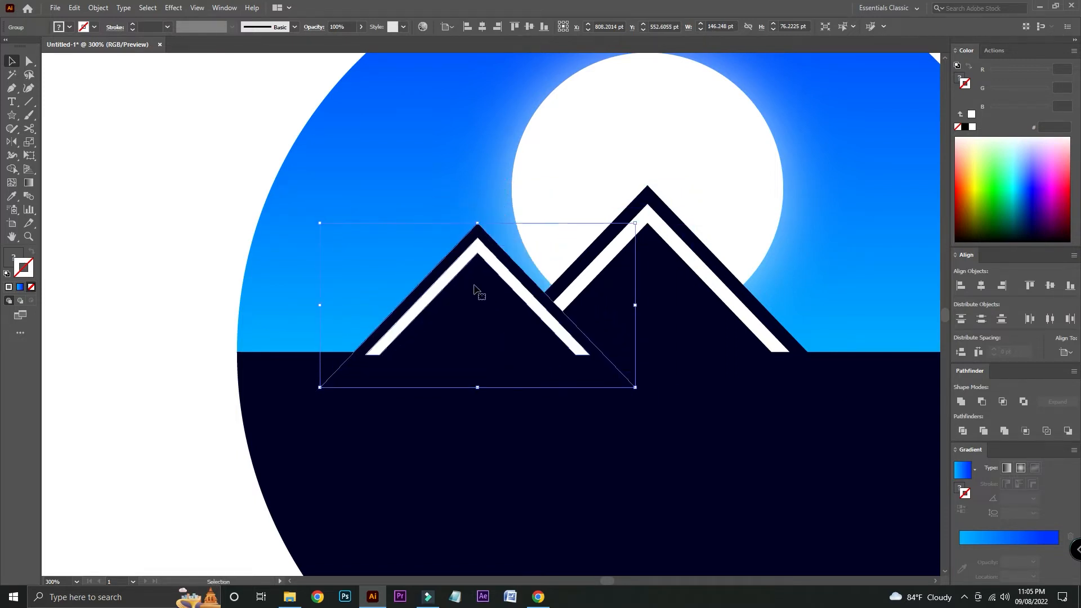
key("ctrl+bracketleft")
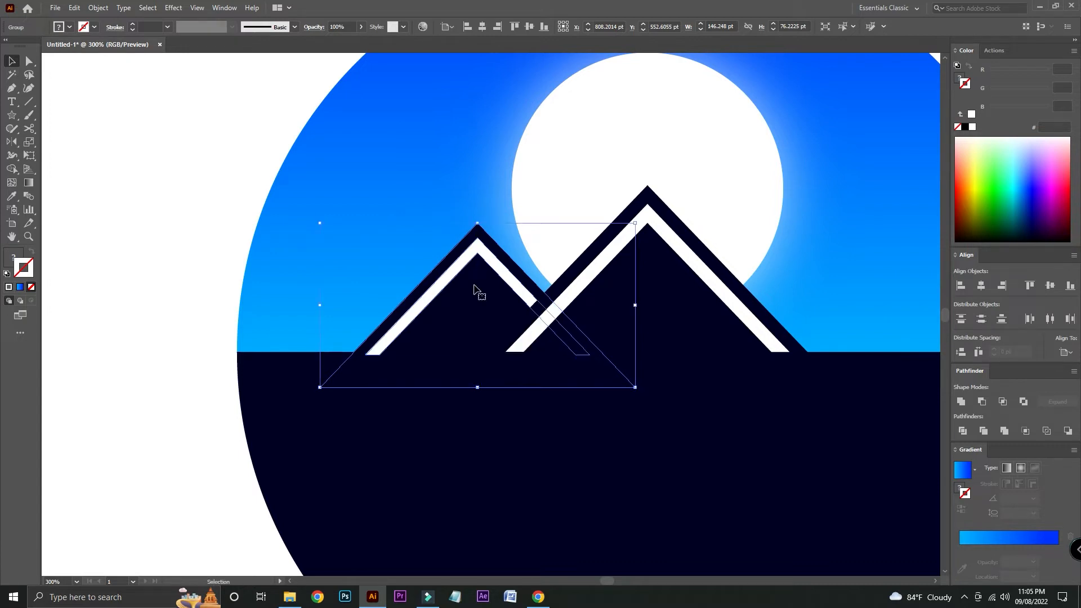
left_click(200, 163)
Duplicate the small left house to the right side of the central house, keeping it behind
scroll(176, 163, "right", 5)
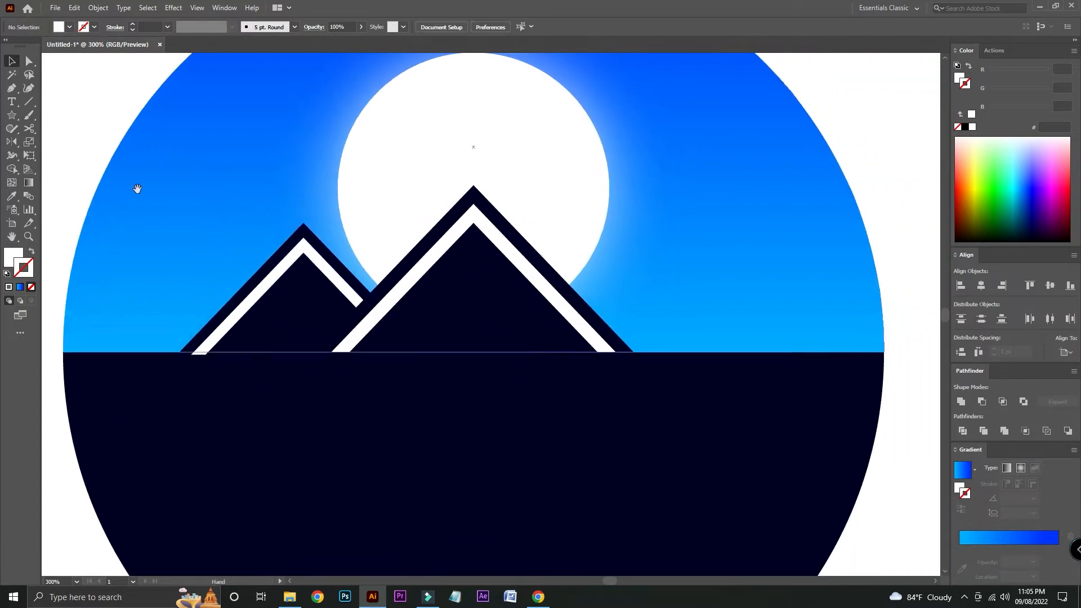
left_click_drag(291, 282, 606, 275)
left_click(851, 137)
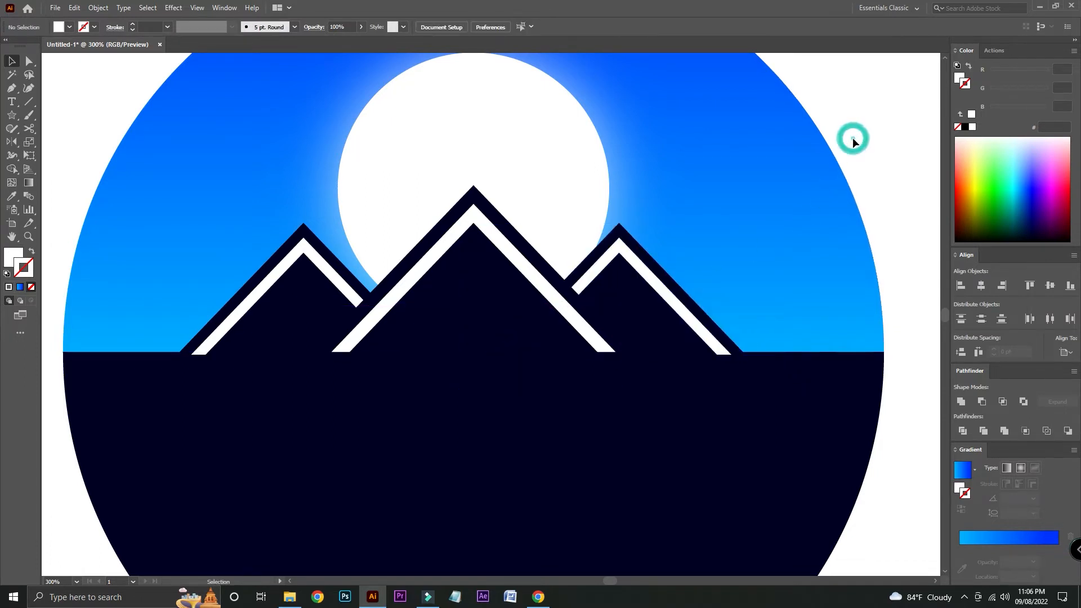
Draw a white square of about 6.9 pt inside the central house
key("ctrl+minus")
key("ctrl+minus")
key("ctrl+minus")
key("ctrl+plus")
key("ctrl+plus")
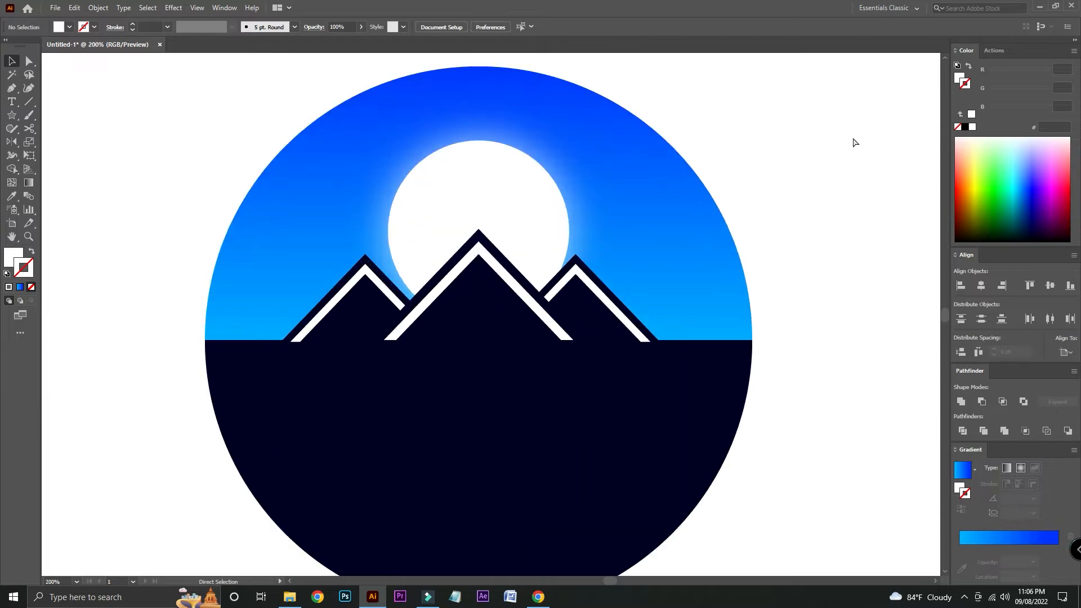
key("ctrl+plus")
key("ctrl+plus")
key("ctrl+plus")
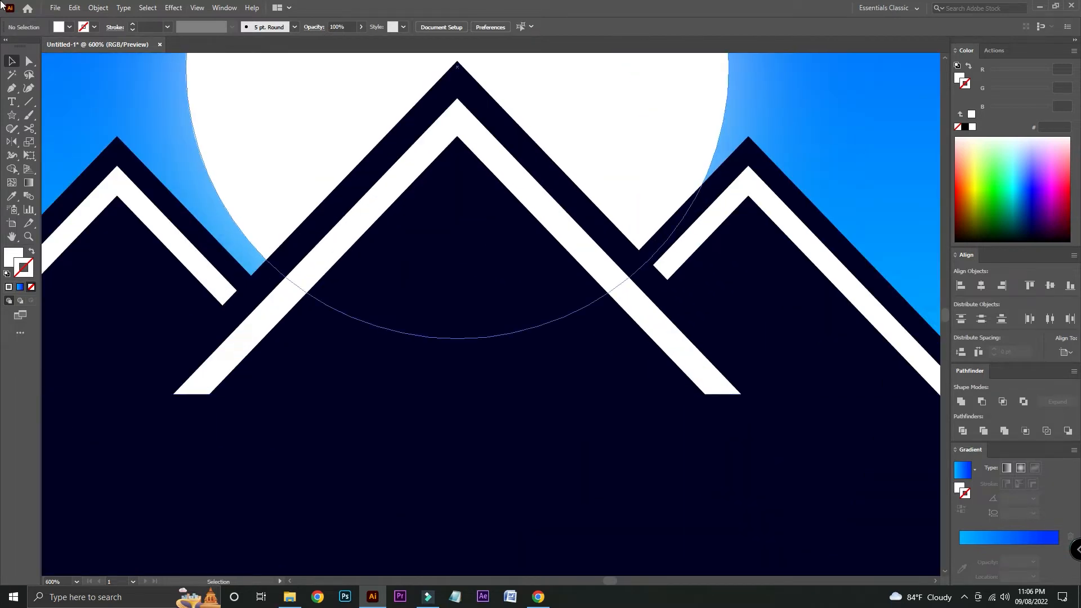
left_click_drag(17, 115, 56, 115)
left_click_drag(392, 239, 423, 268)
key("ctrl+plus")
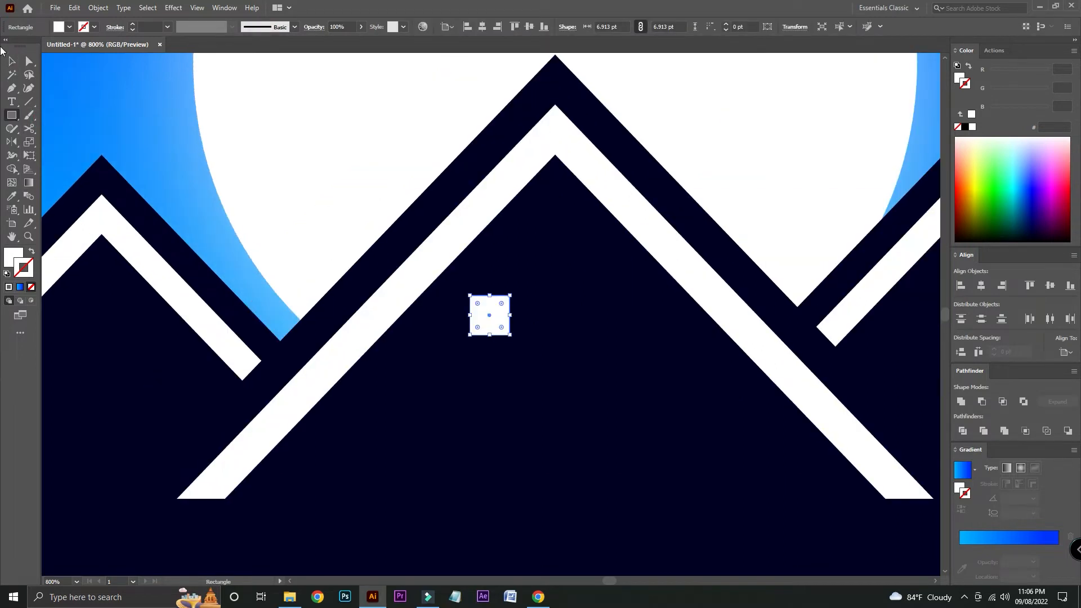
Duplicate the white square into a two-by-two window and group the four panes
left_click(11, 60)
left_click_drag(489, 315, 492, 373)
left_click(495, 314, "shift")
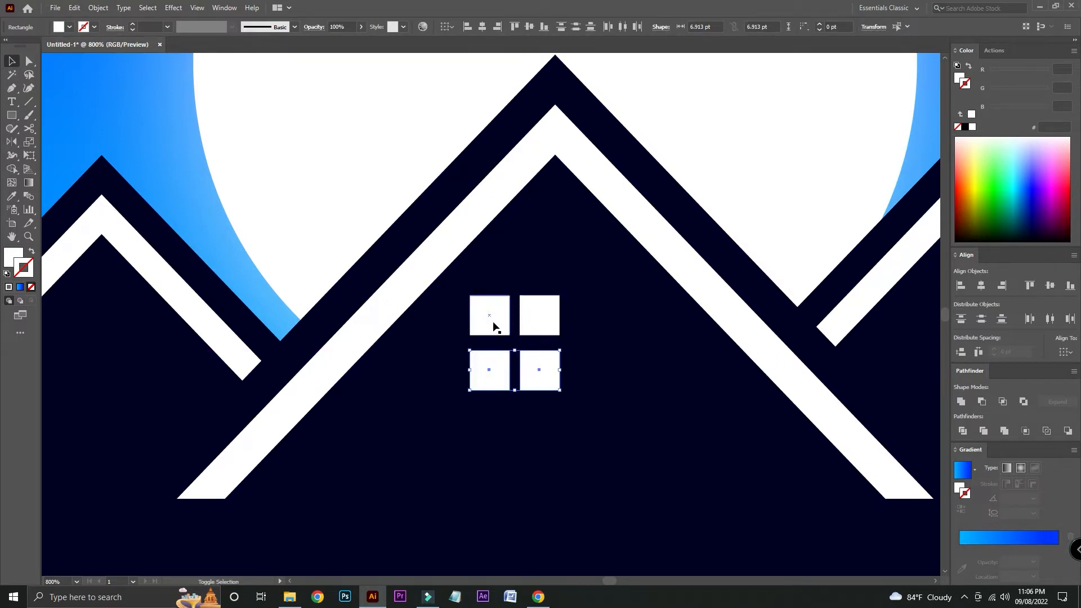
right_click(540, 330)
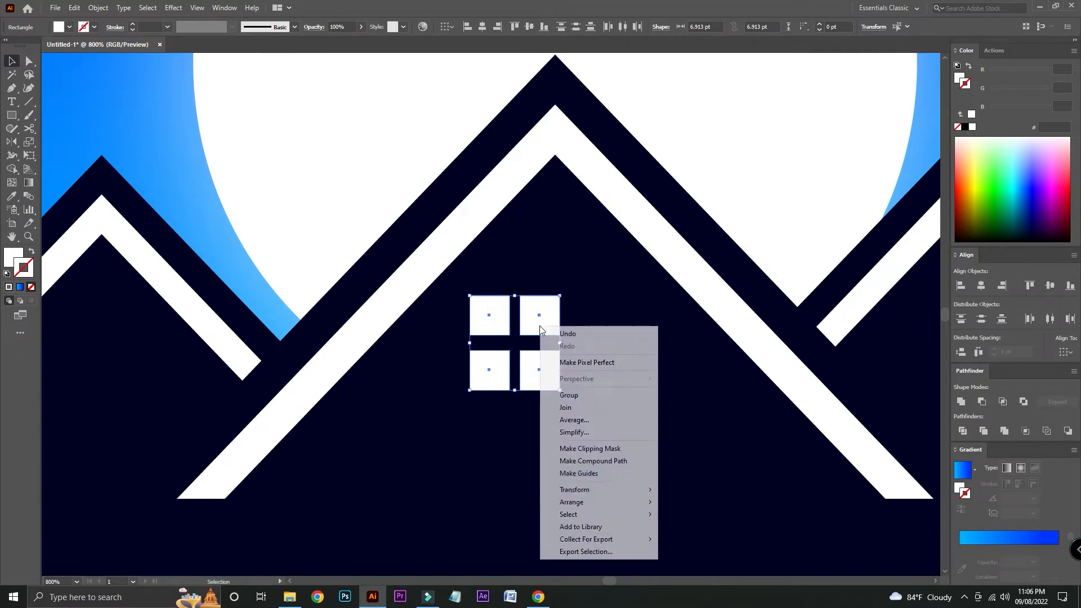
left_click(568, 395)
Centre the window horizontally with the central house
left_click(683, 274)
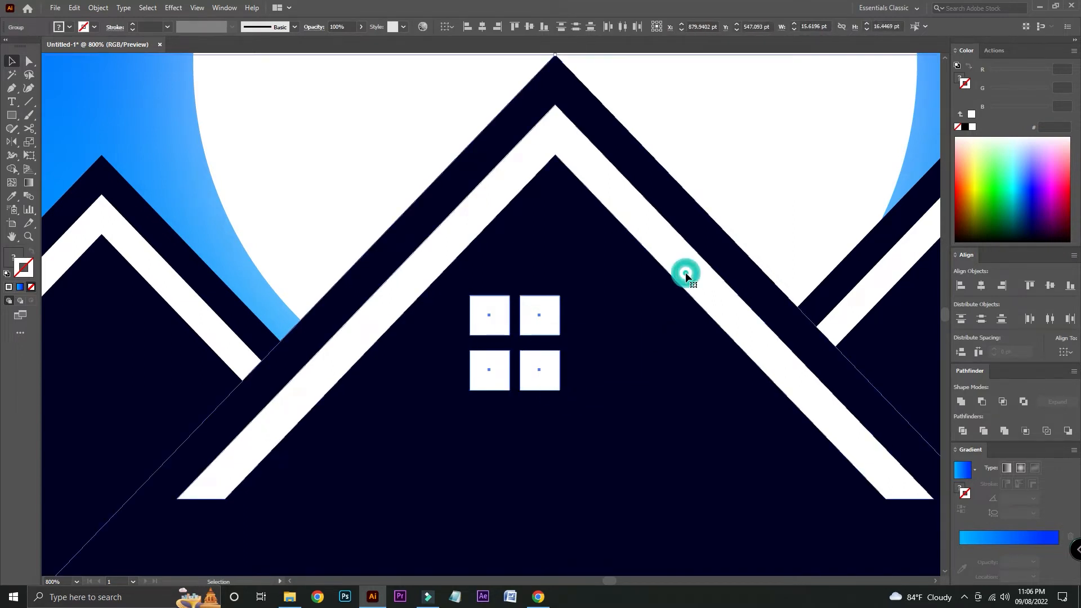
left_click(981, 286)
key("a")
left_click(787, 438)
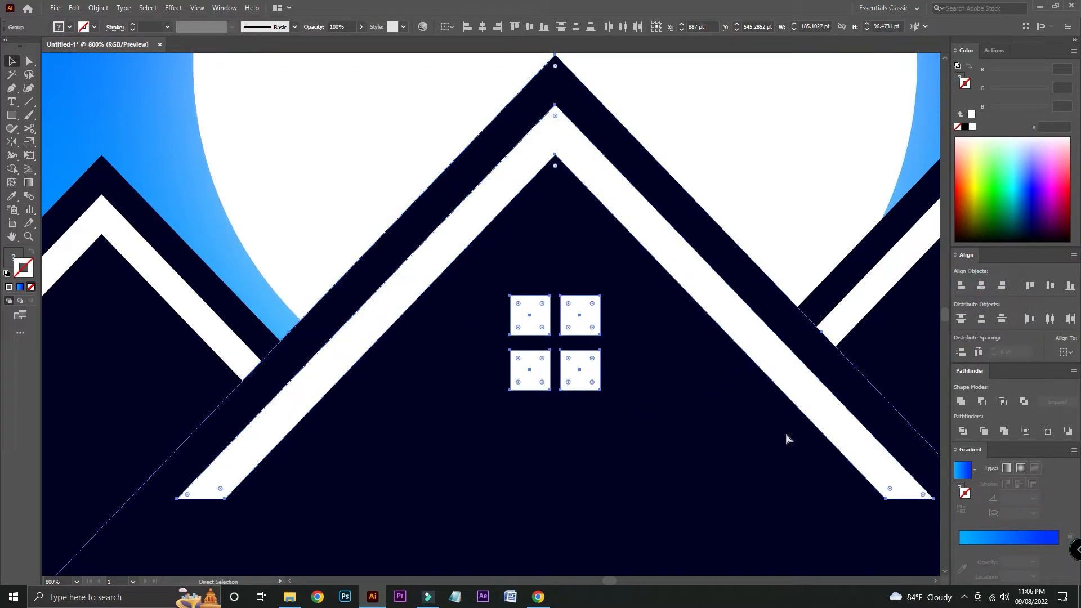
key("ctrl+minus")
key("ctrl+minus")
key("ctrl+minus")
key("ctrl+minus")
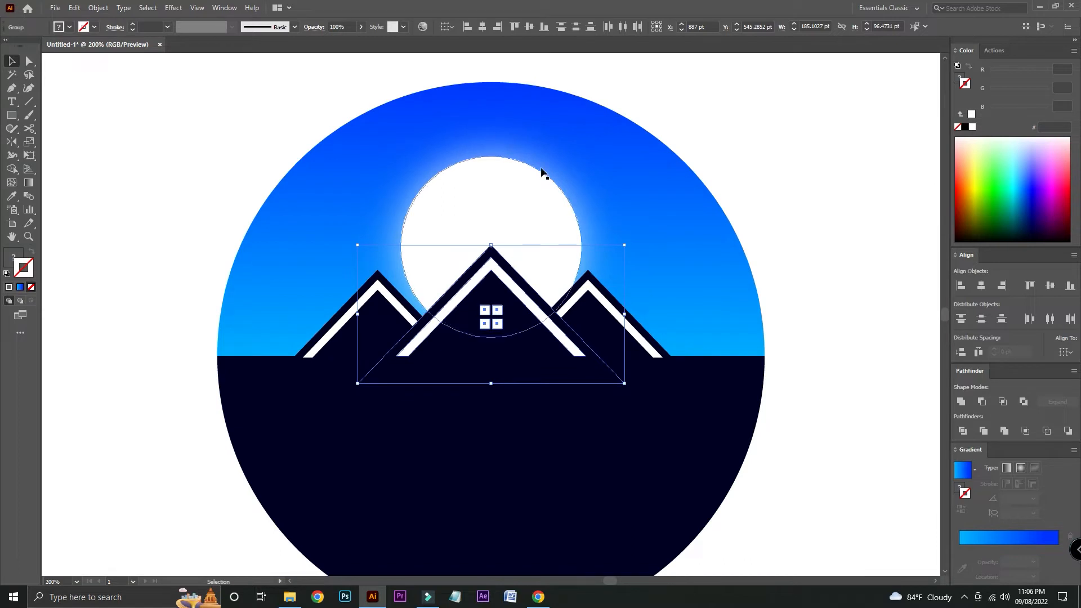
left_click(808, 164)
Copy the window onto the right house and nudge it slightly lower beneath the roof peak
left_click_drag(491, 314, 588, 332)
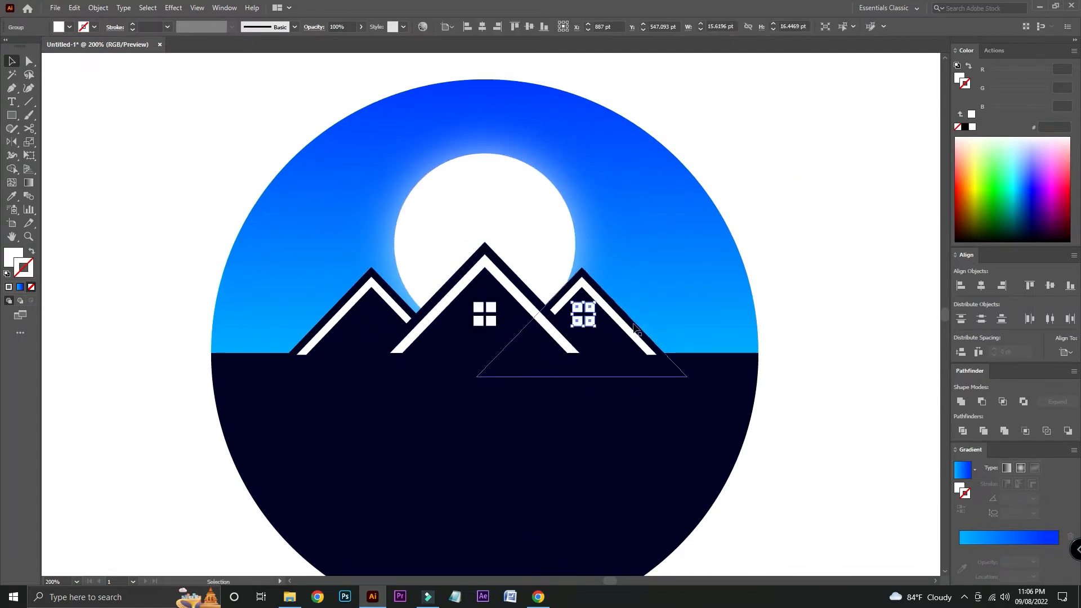
key("Down")
key("Down")
key("Down")
key("Down")
key("Left")
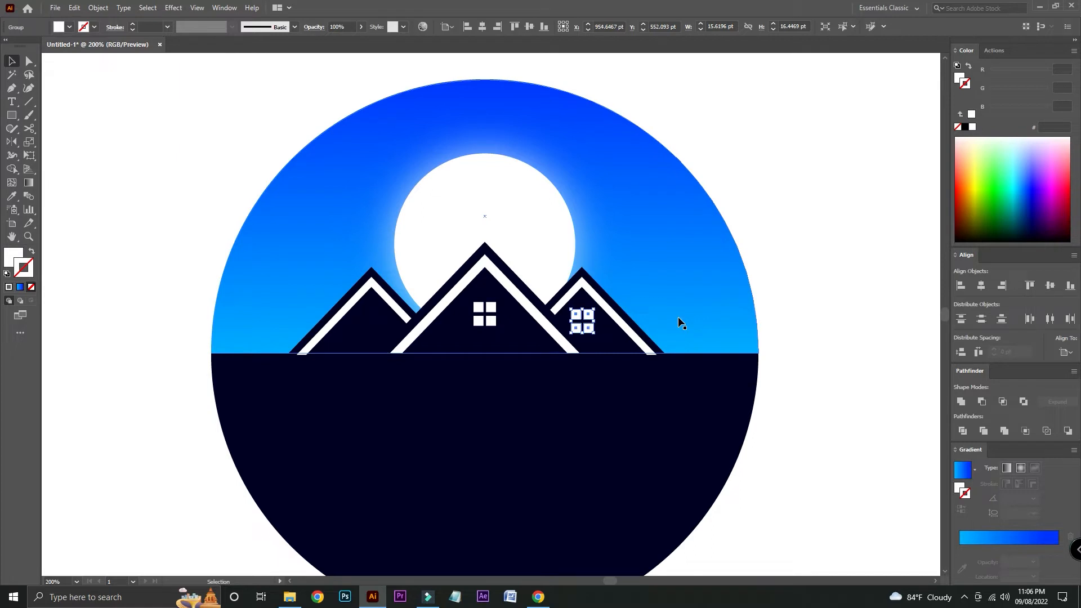
Shrink the right house's window to about 12 pt wide and centre it horizontally with that house
key("ctrl+plus")
key("ctrl+plus")
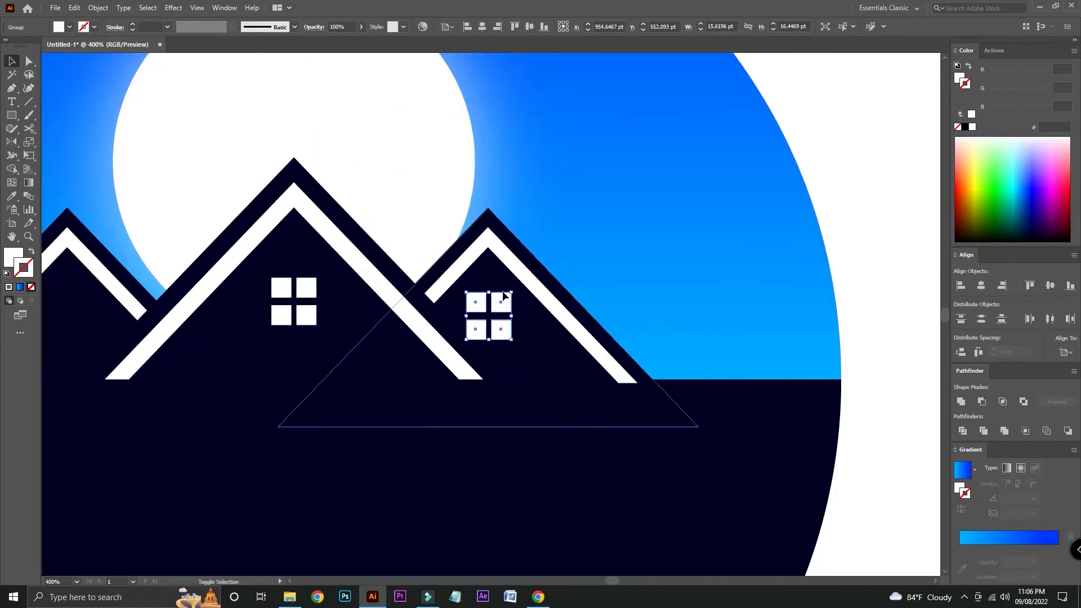
left_click_drag(511, 292, 506, 298)
left_click(539, 293)
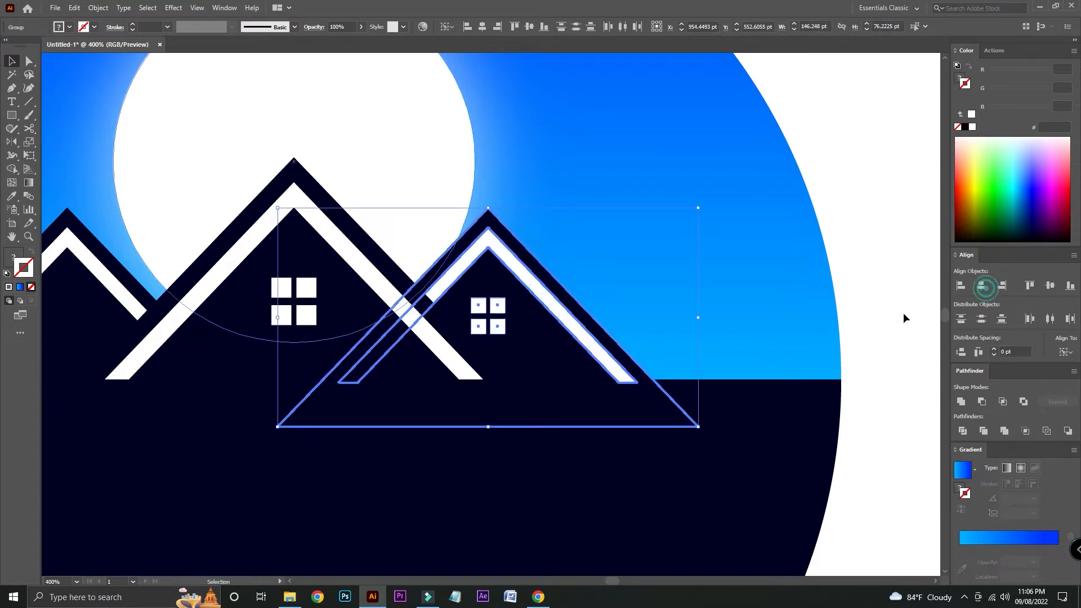
left_click(905, 246)
Copy the small window from the right house onto the left house beneath its roof peak
scroll(791, 268, "left", 5)
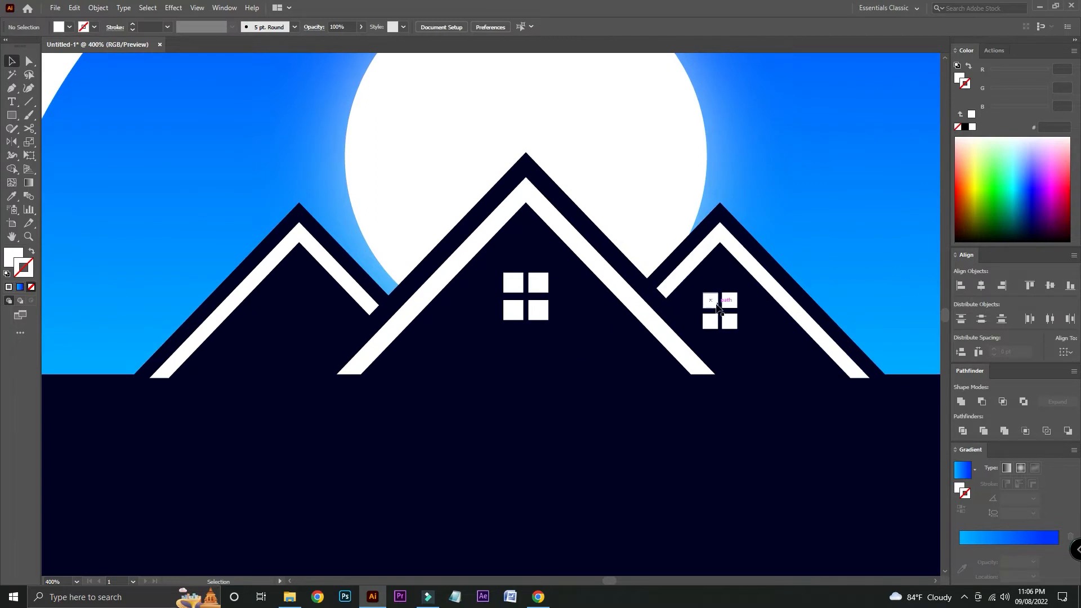
left_click_drag(737, 324, 318, 322)
key("ctrl+minus")
key("ctrl+minus")
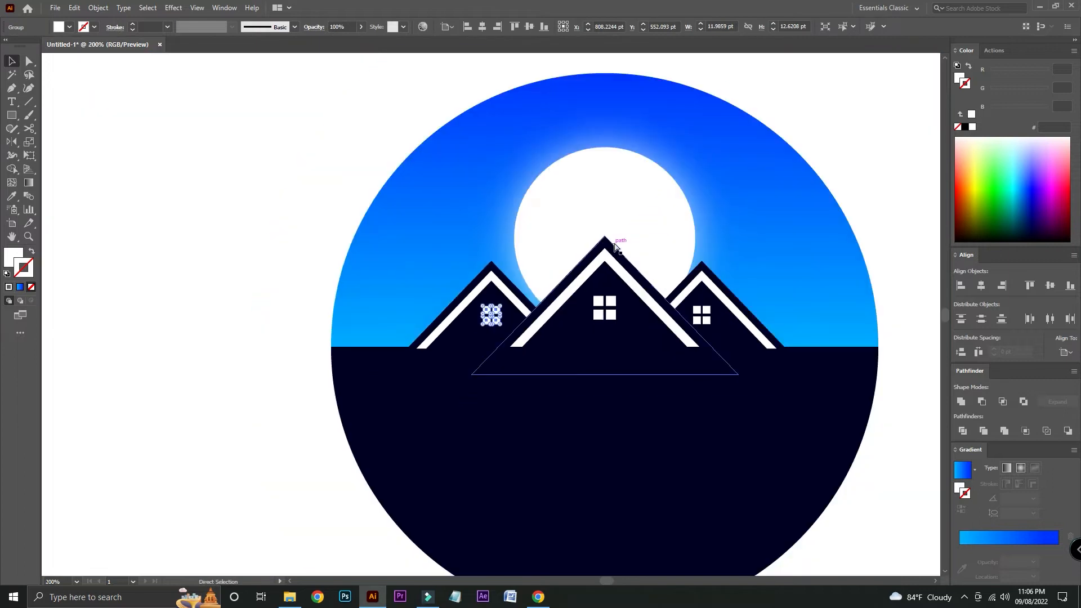
left_click(304, 129)
Draw a circle about 35 pt across on the empty area beside the illustration and fill it with the sampled navy
key("ctrl+plus")
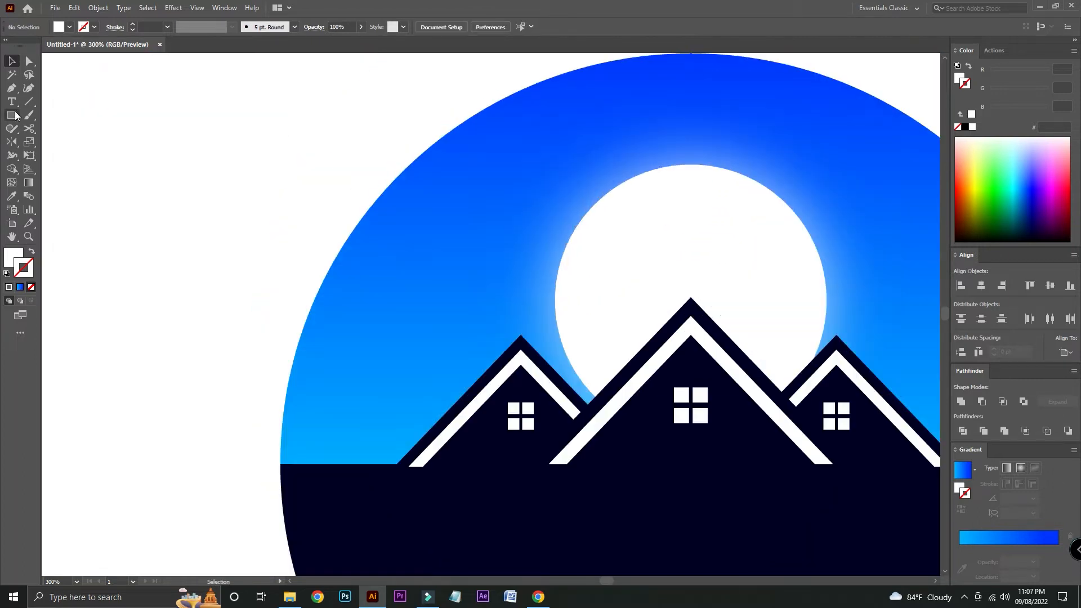
left_click_drag(13, 116, 50, 141)
left_click_drag(148, 152, 224, 228)
left_click(12, 197)
left_click(383, 508)
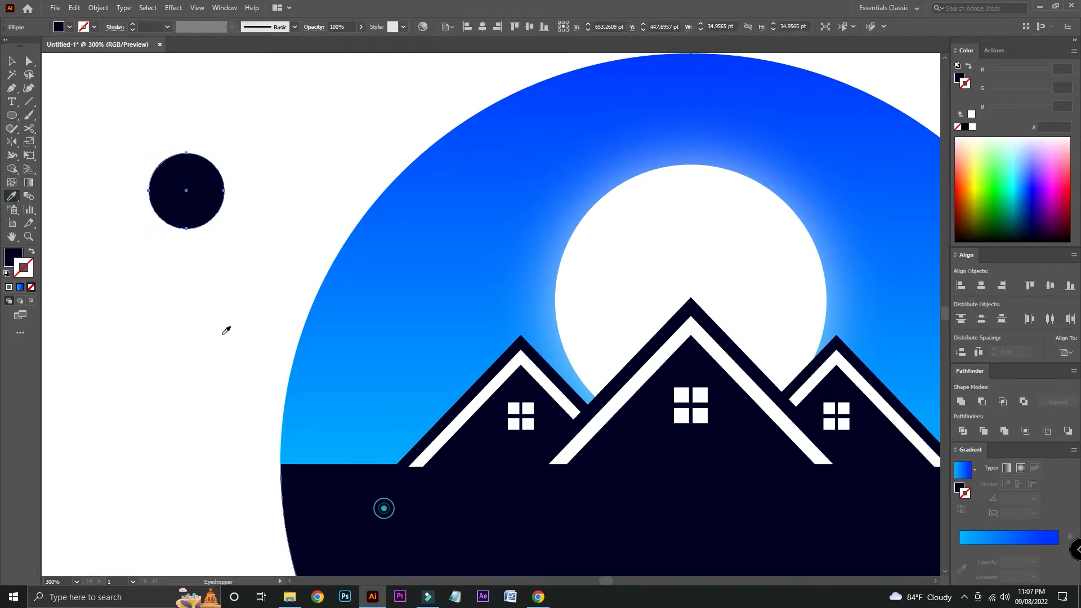
Enlarge the small navy circle and duplicate it twice to form a descending row of three overlapping circles
left_click(11, 61)
left_click(125, 115)
left_click_drag(208, 136, 355, 217)
left_click_drag(350, 260, 248, 174)
left_click_drag(228, 241, 306, 224)
left_click_drag(271, 262, 345, 289)
left_click(382, 160)
Draw a horizontal line about 158 pt long across the three overlapping circles
left_click(29, 101)
left_click_drag(122, 129, 209, 114)
mouse_move(488, 233)
left_mouse_down()
mouse_move(118, 242)
mouse_move(148, 242)
left_mouse_up()
Remove the circle parts below the line and the protruding line ends with Shape Builder, leaving a flat-bottomed cloud
key("v")
left_click_drag(153, 122, 456, 361)
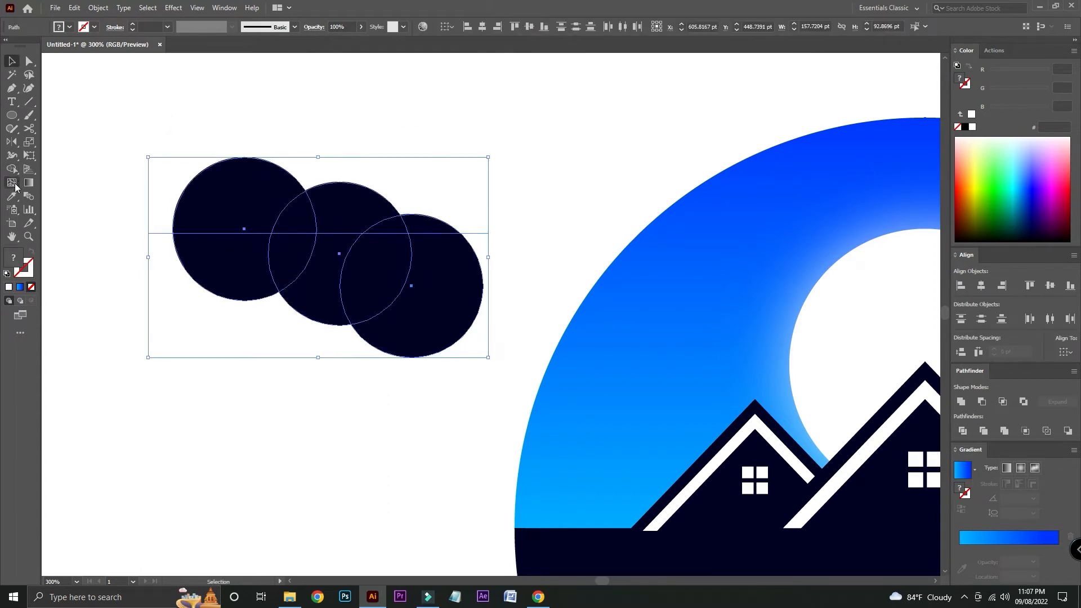
left_click(12, 169)
left_click_drag(200, 259, 445, 318)
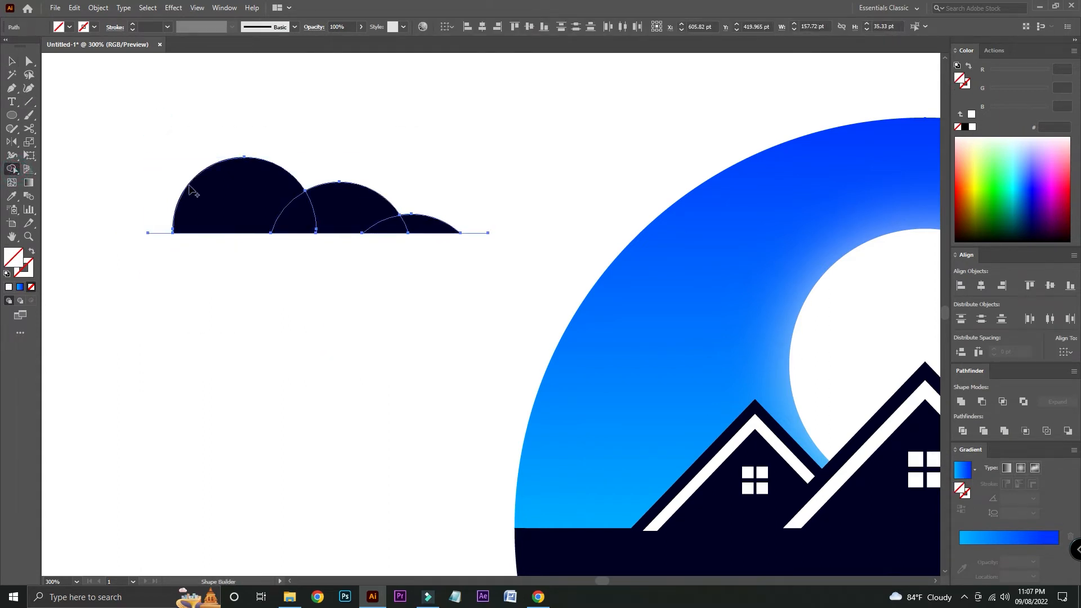
left_click(474, 232, "alt")
key("v")
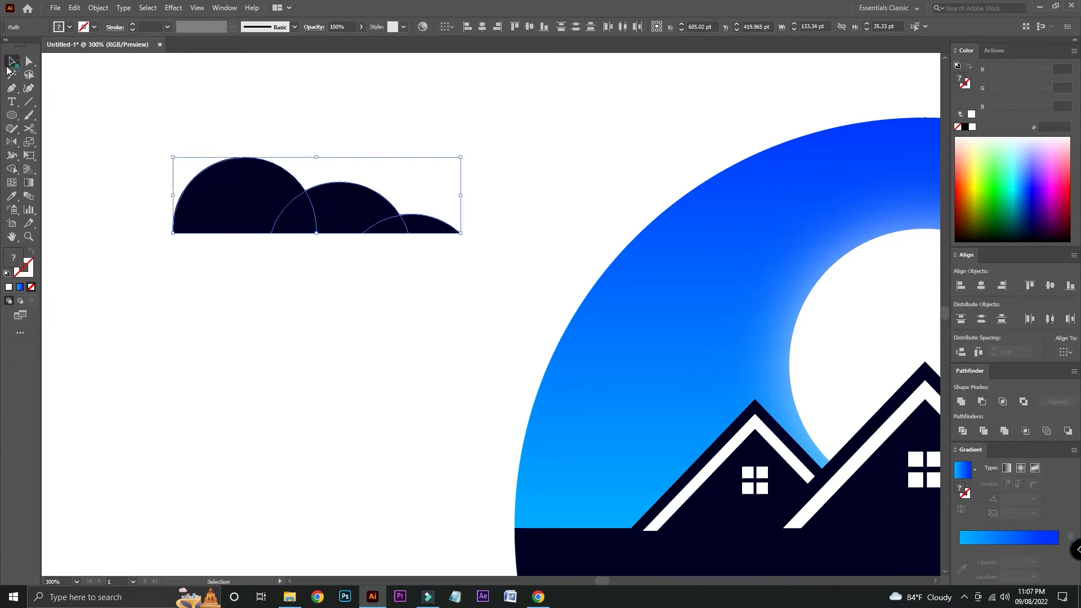
Unite the cloud parts into one shape and fill it with white sampled from the moon
left_click(961, 401)
scroll(56, 194, "right", 5)
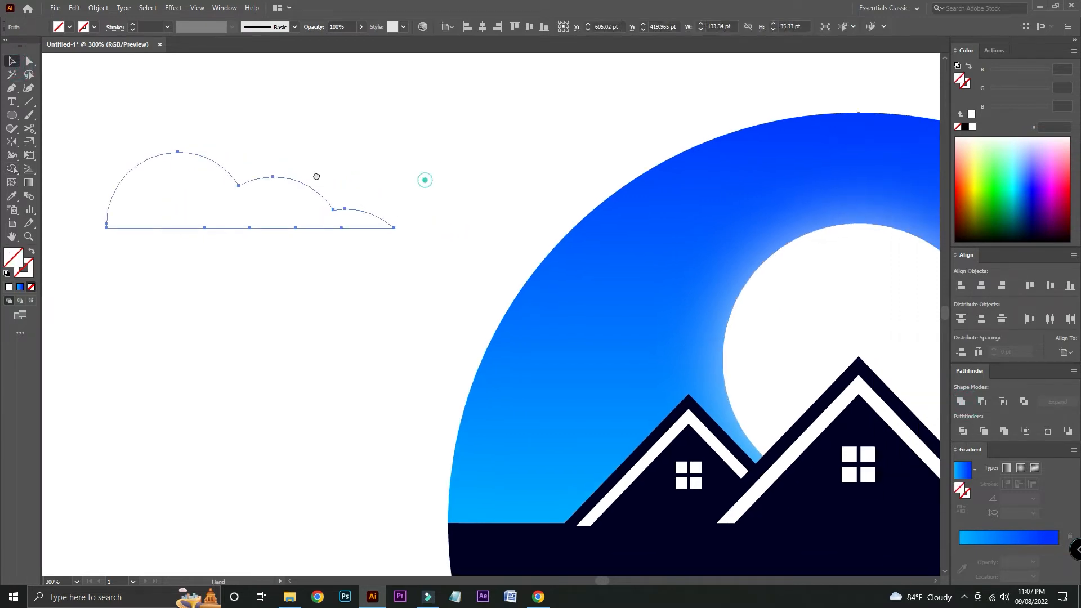
left_click(12, 196)
left_click(669, 286)
Move the white cloud into the sky at the moon's upper left and scale it down to about 66 pt wide
left_click(12, 62)
left_click_drag(191, 207, 629, 254)
left_click_drag(705, 200, 639, 212)
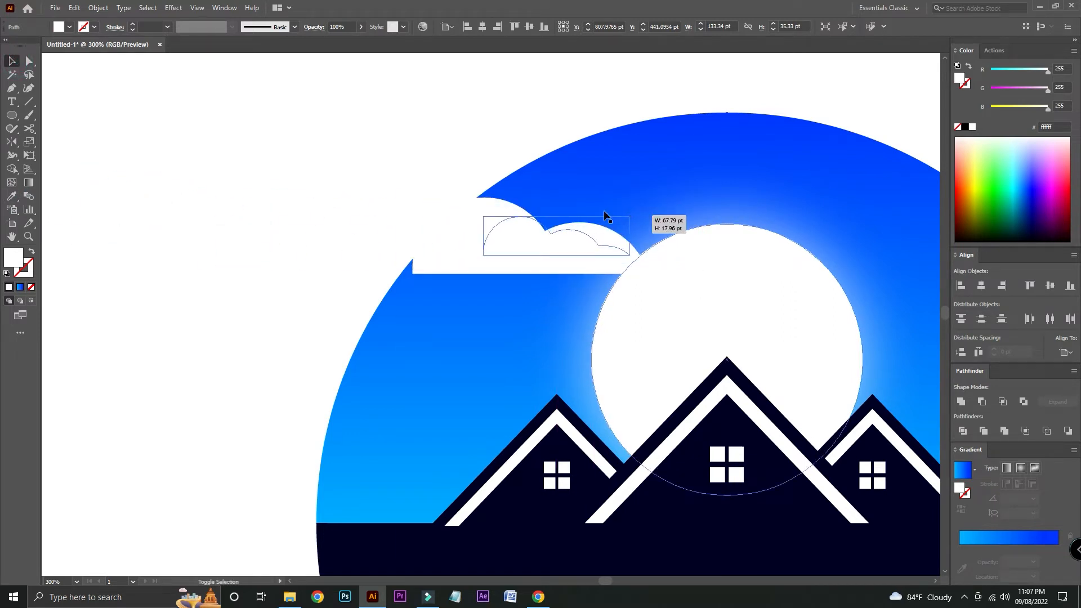
left_click(383, 156)
left_click_drag(383, 156, 174, 167)
Set the white cloud's opacity to 59%
left_click(367, 253)
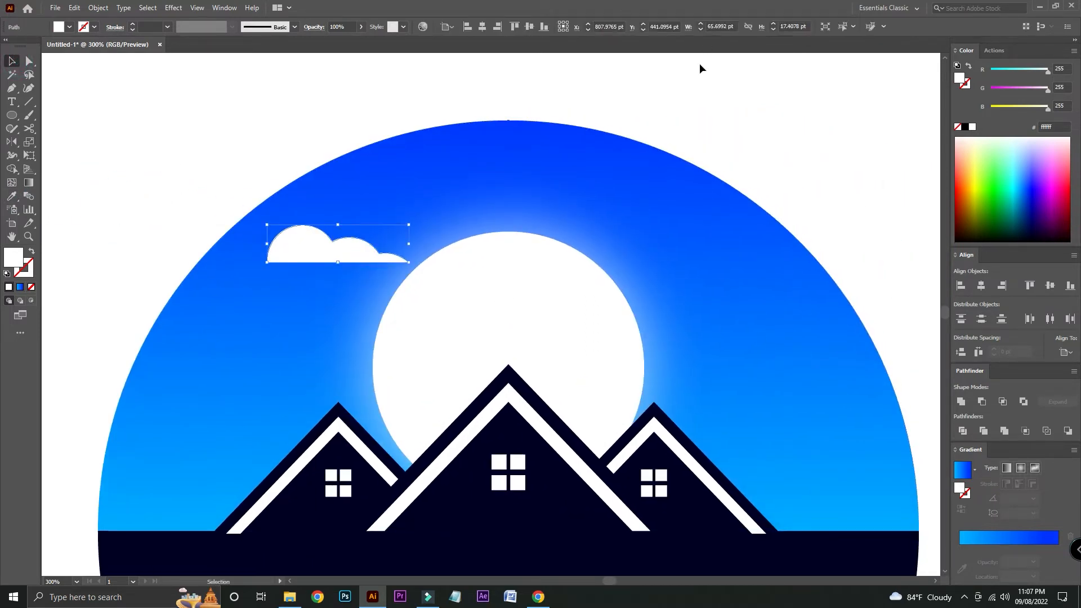
left_click(360, 28)
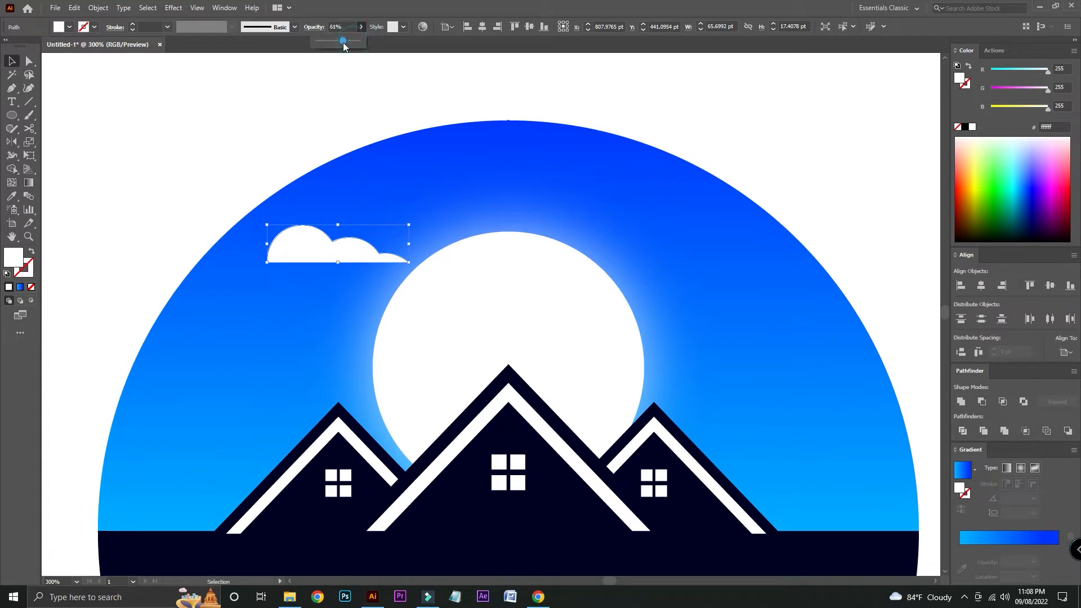
left_click_drag(344, 41, 341, 42)
left_click(214, 115)
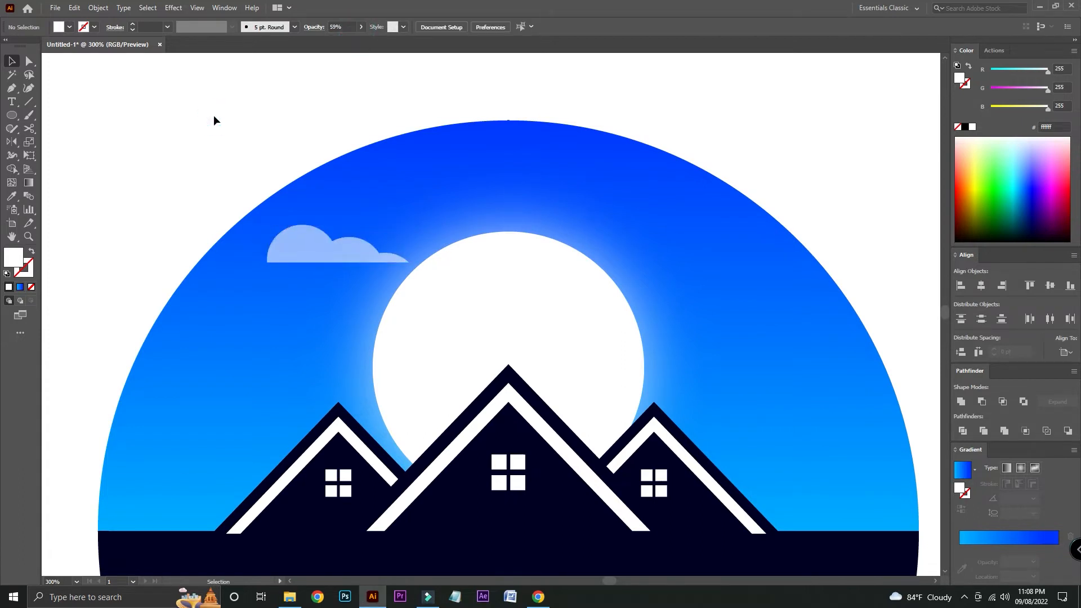
Create a mirrored copy of the cloud by reflecting it across the vertical axis
left_click(325, 261)
key("o")
key("Return")
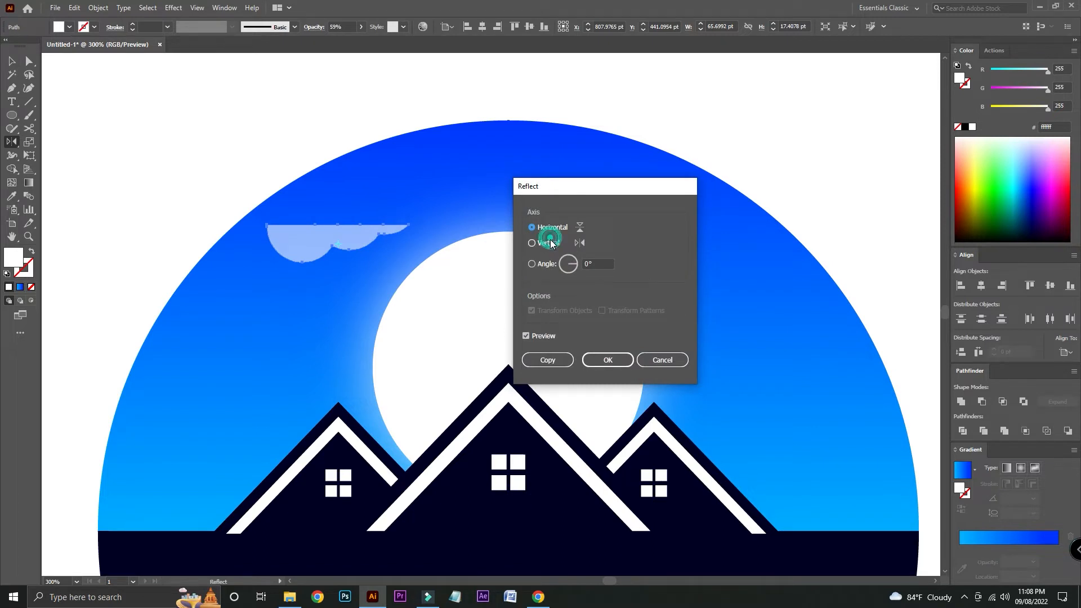
left_click(549, 242)
left_click(547, 360)
Move the mirrored cloud to the sky on the right side of the moon
left_click(12, 61)
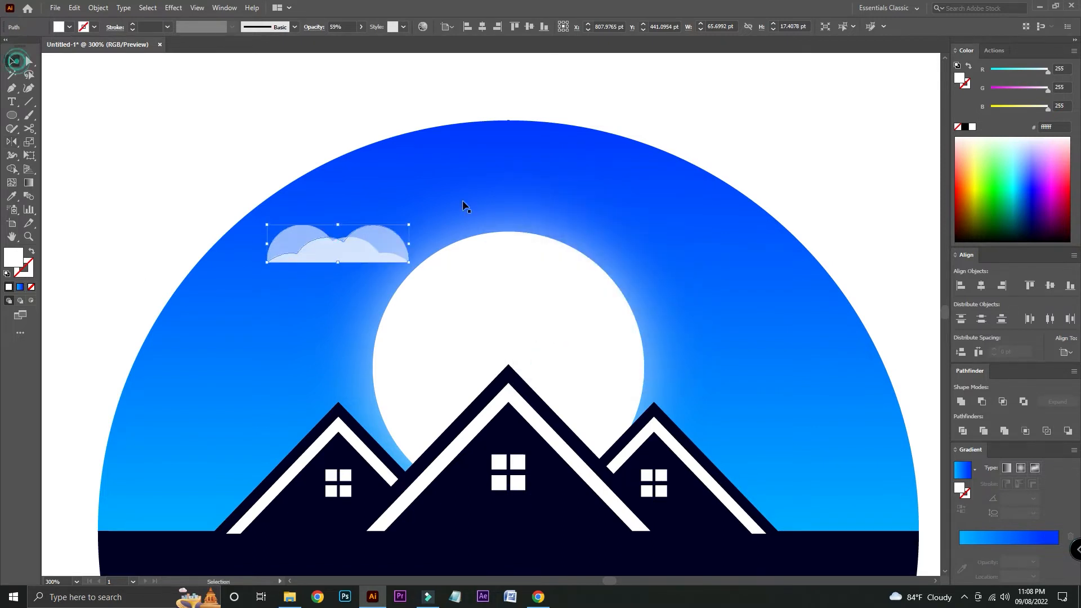
left_click_drag(375, 243, 751, 275)
left_click(797, 175)
left_click_drag(797, 165, 850, 74)
Duplicate the mirrored cloud into the sky above the left house and scale the copy down
left_click_drag(806, 207, 334, 282)
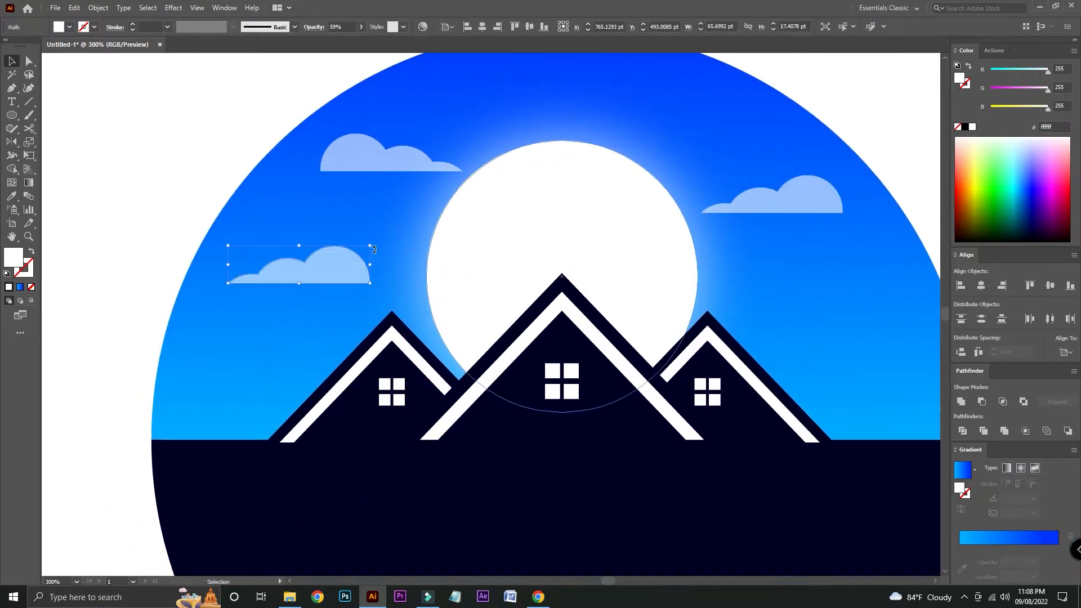
left_click_drag(369, 243, 316, 295)
left_click(177, 200)
left_click_drag(175, 182, 146, 188)
Move the small mirrored cloud to the right side of the sky, below the larger right cloud
left_click(350, 180)
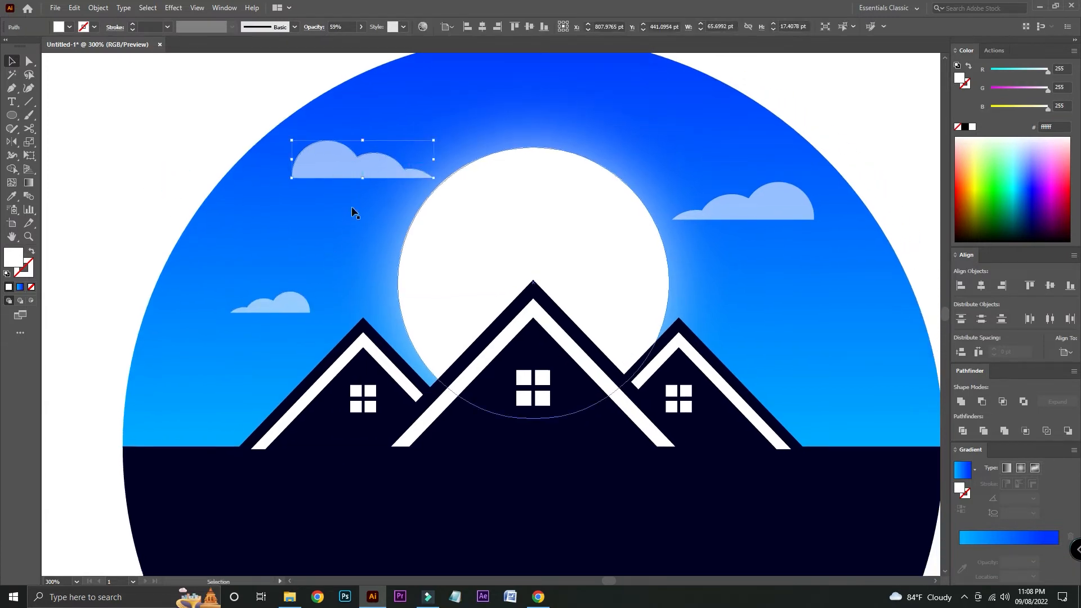
left_click_drag(304, 302, 848, 303)
left_click(888, 141)
left_click(889, 171)
Duplicate the upper-left cloud into the sky above the left house and shrink the copy
left_click_drag(358, 170, 256, 291)
left_click_drag(331, 260, 306, 267)
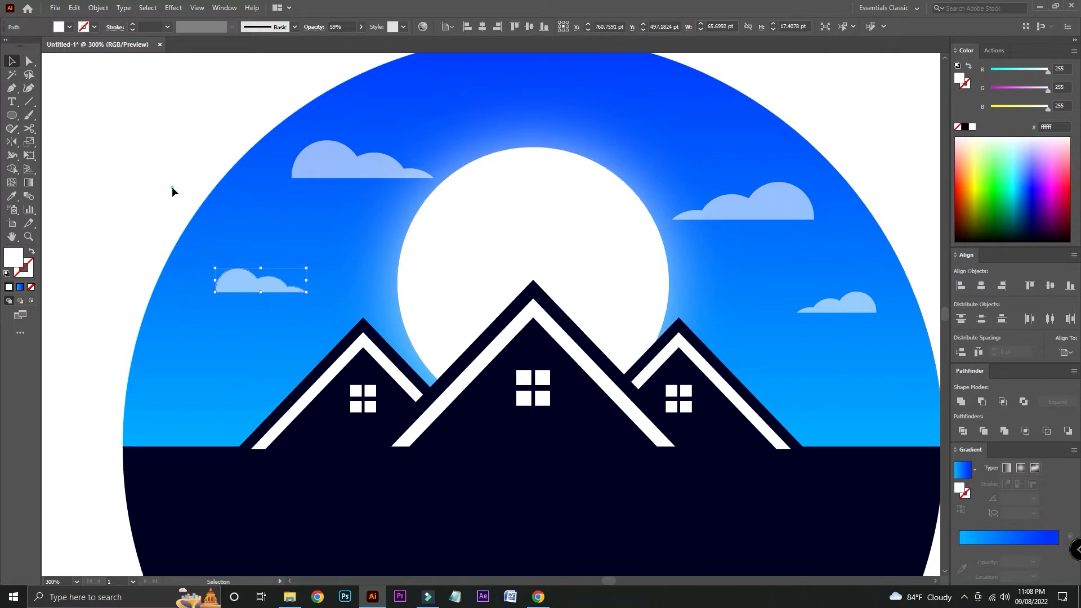
left_click(171, 187)
Draw an M-shaped zigzag path about 66 pt wide with the Pen tool on the empty area beside the illustration
left_click_drag(188, 159, 400, 231)
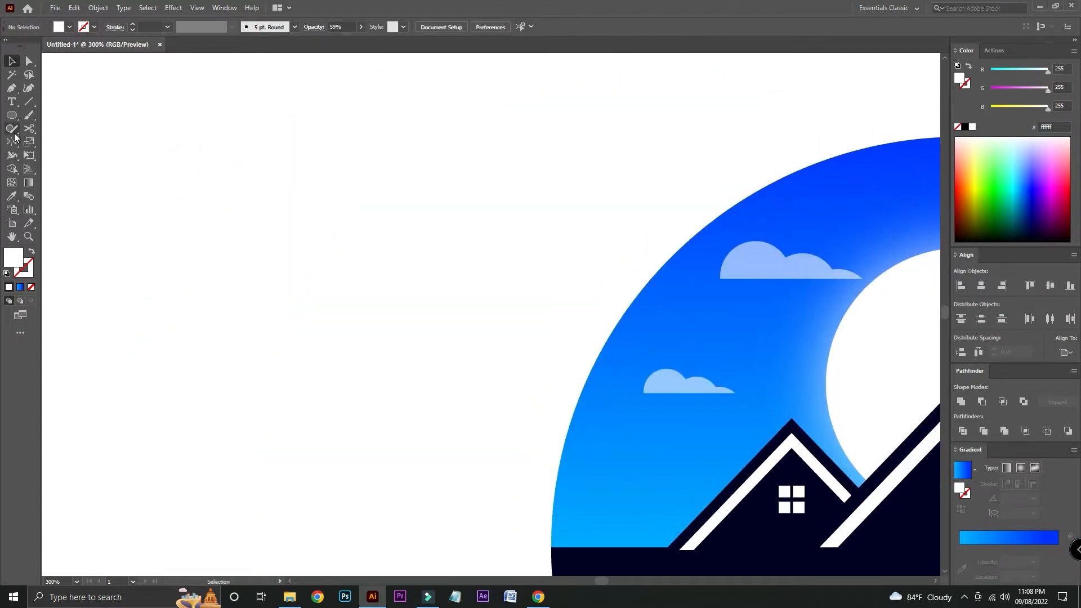
left_click(12, 116)
left_click(12, 88)
left_click(235, 350)
left_click(279, 290)
left_click(305, 343)
left_click(344, 289)
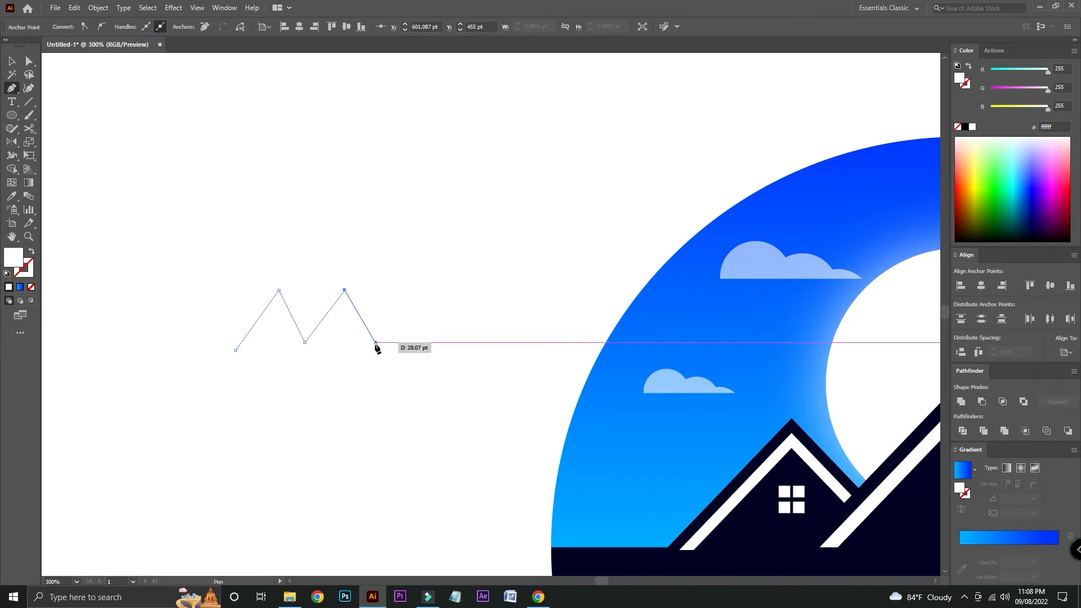
left_click(377, 350)
Apply the navy sampled from the houses to the zigzag and swap it from fill to stroke
left_click(12, 196)
left_click(751, 514)
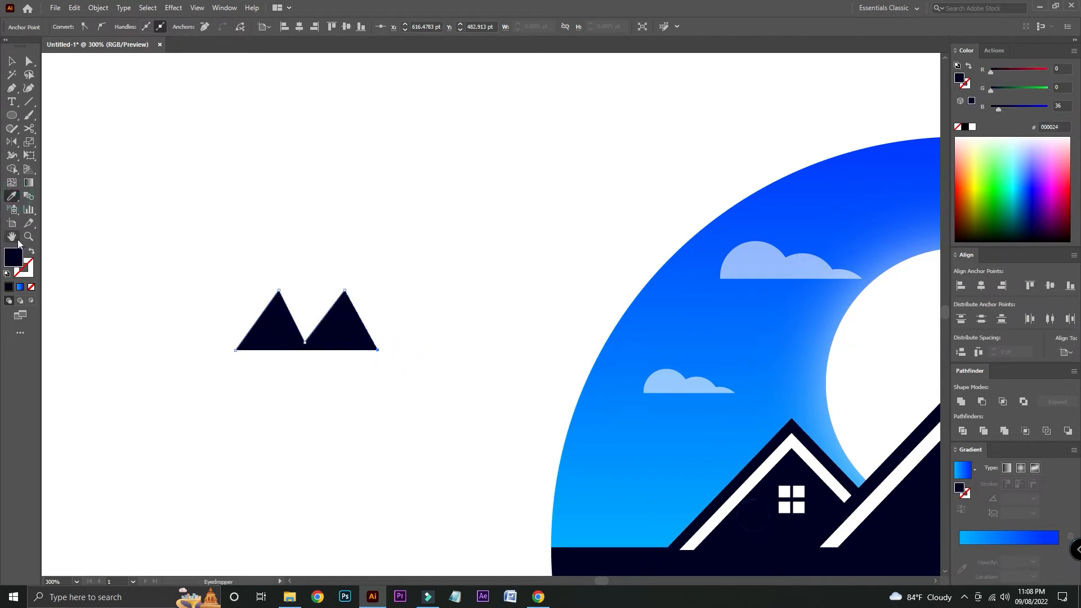
left_click(32, 251)
left_click(12, 61)
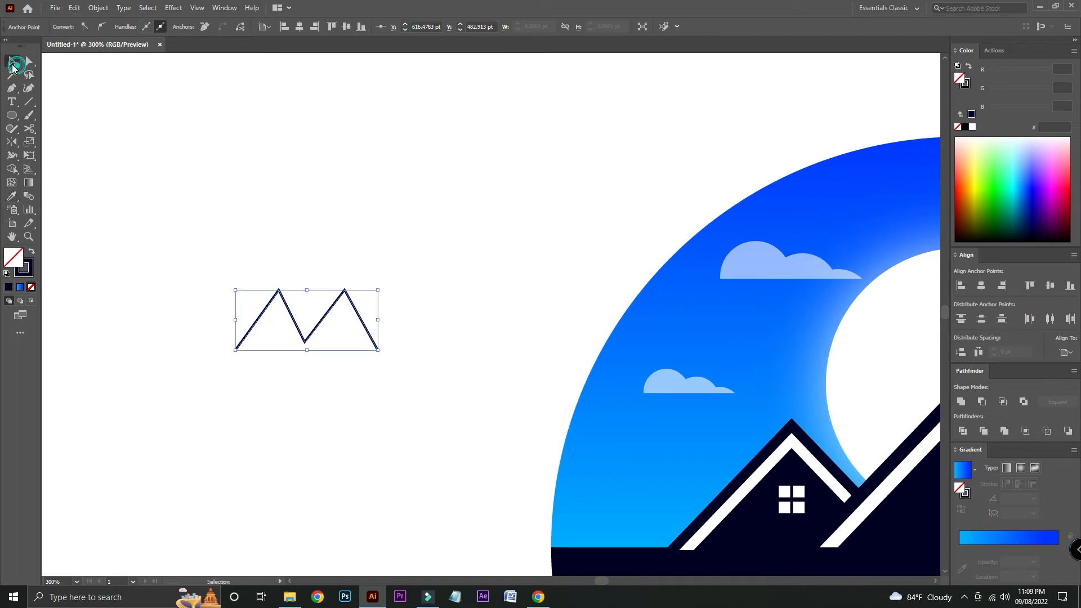
Set the zigzag's stroke to 6 pt and give it the width profile that tapers at both ends
left_click(319, 329)
left_click(132, 30)
left_click(132, 25)
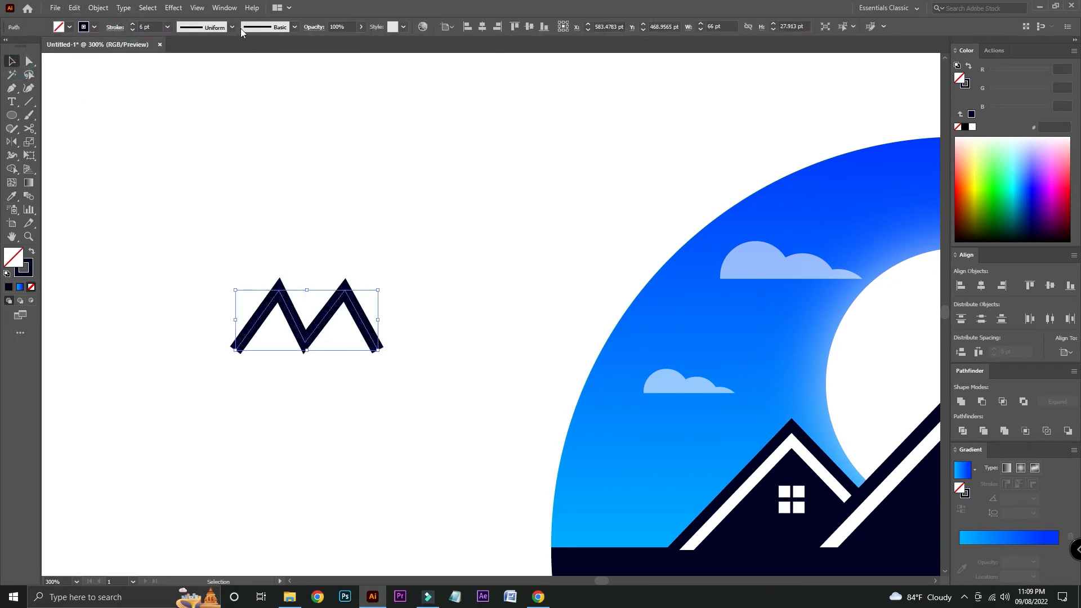
left_click(233, 27)
left_click(193, 63)
left_click(187, 310)
Draw a shallow upward-curving arc about 44 pt wide across the bottom of the zigzag's middle point
scroll(187, 311, "up", 2)
left_click(11, 89)
left_click(333, 401)
left_click_drag(523, 389, 633, 421)
left_click(12, 61)
Set the arc's stroke to 8 pt and give it the width profile that tapers at both ends
left_click(366, 390)
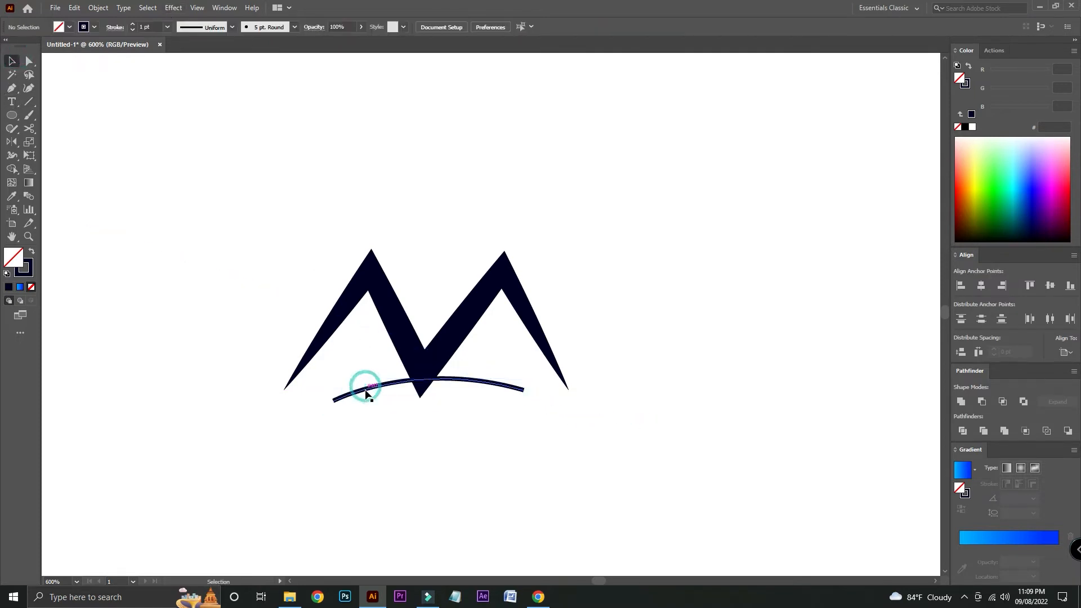
left_click(132, 25)
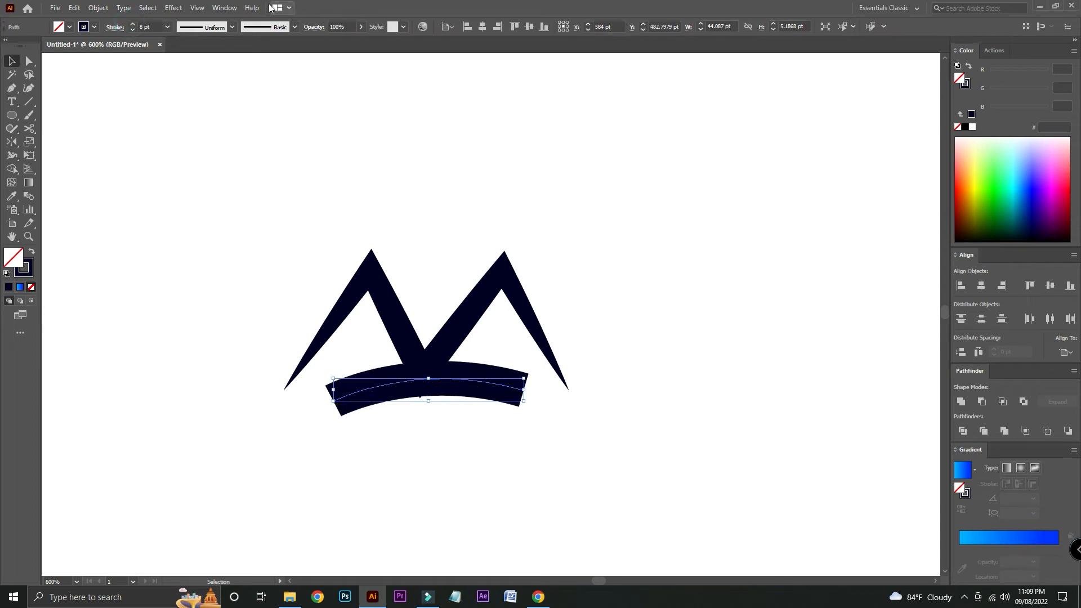
left_click(232, 27)
left_click(193, 67)
left_click(305, 169)
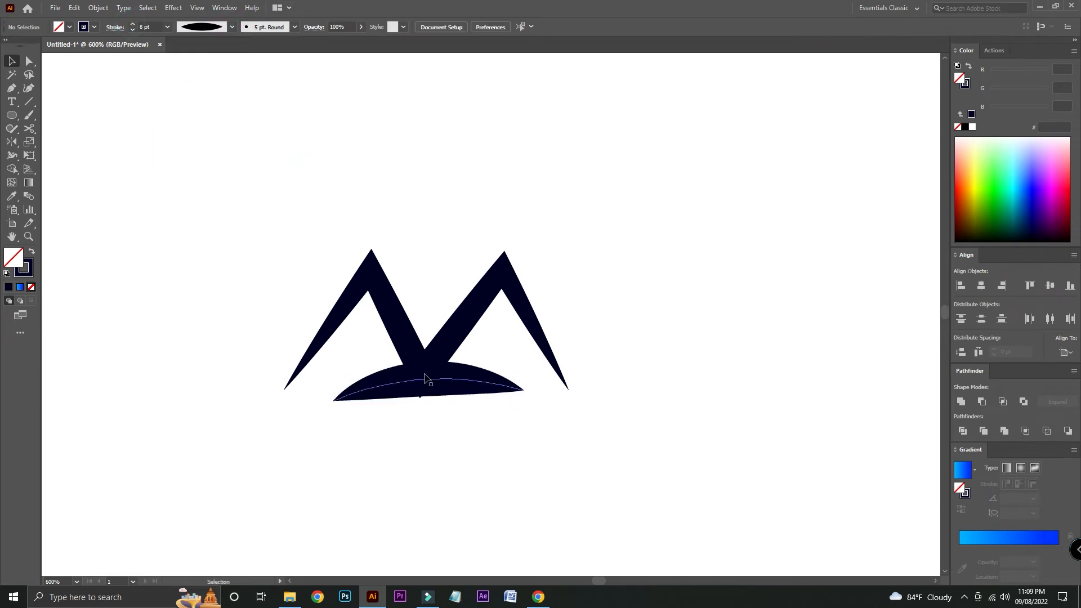
Shift the arc slightly down below the zigzag and reduce its stroke weight
left_click_drag(451, 388, 451, 398)
left_click(132, 29)
left_click(133, 30)
left_click(132, 30)
left_click(132, 30)
left_click(215, 141)
Expand the appearance of the zigzag and arc and unite them into a single bird shape
key("space")
left_click_drag(229, 157, 222, 156)
left_click_drag(237, 154, 536, 460)
left_click(98, 9)
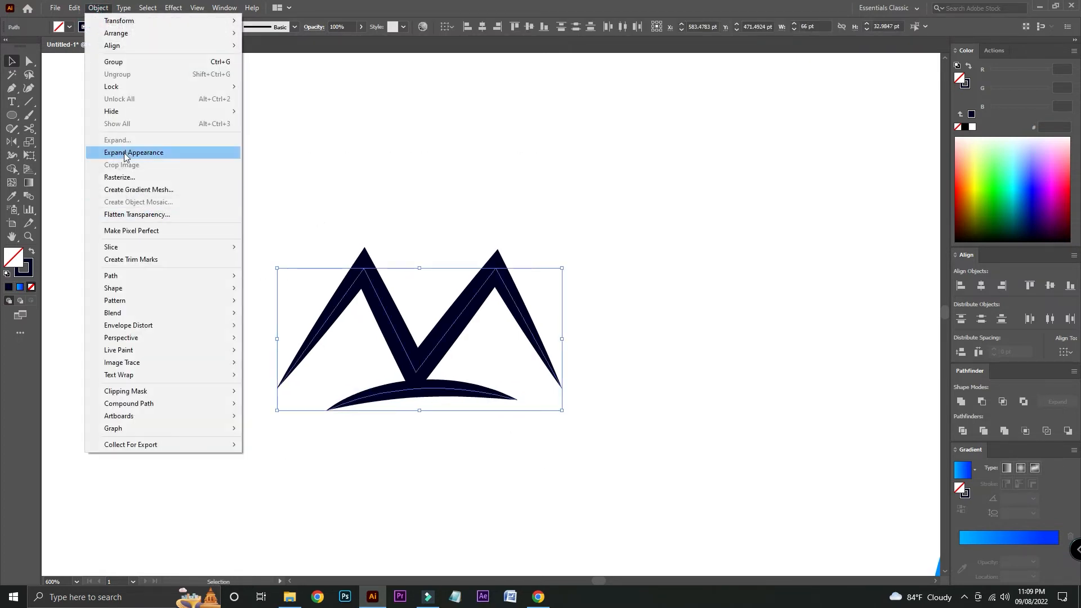
left_click(124, 149)
left_click(962, 401)
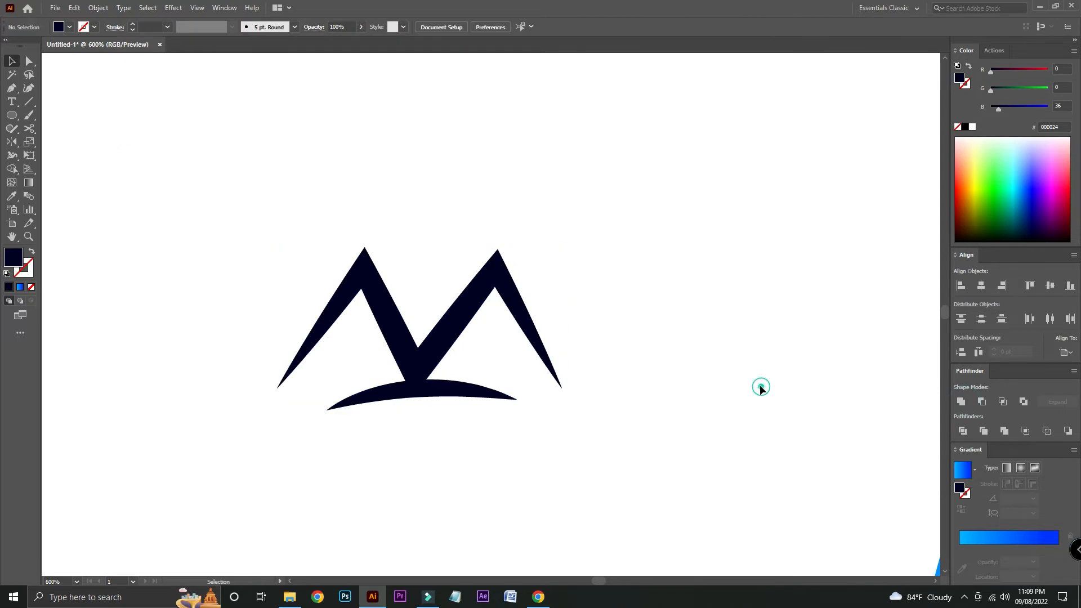
Scale the bird down and duplicate it twice to form a triangular flock of three about 40 pt wide
key("space")
left_click_drag(760, 386, 526, 362)
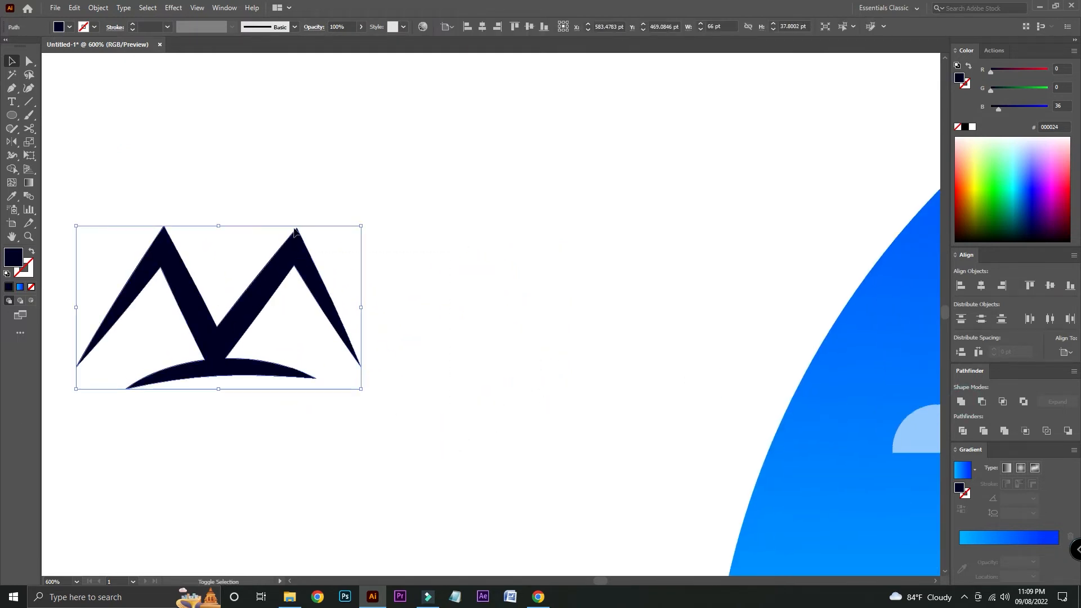
left_click_drag(220, 226, 265, 354)
left_click(449, 273)
left_click_drag(168, 227, 417, 437)
key("Return")
left_click(602, 384)
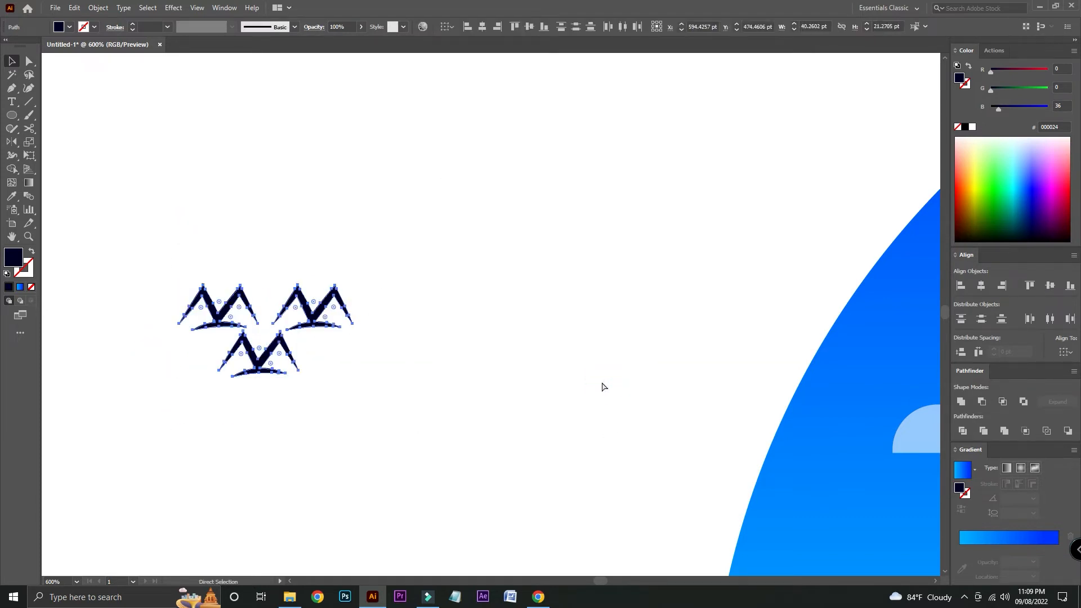
Move the flock of birds into the sky at the moon's upper right
key("ctrl+plus")
left_click_drag(601, 381, 198, 496)
key("ctrl+minus")
key("ctrl+minus")
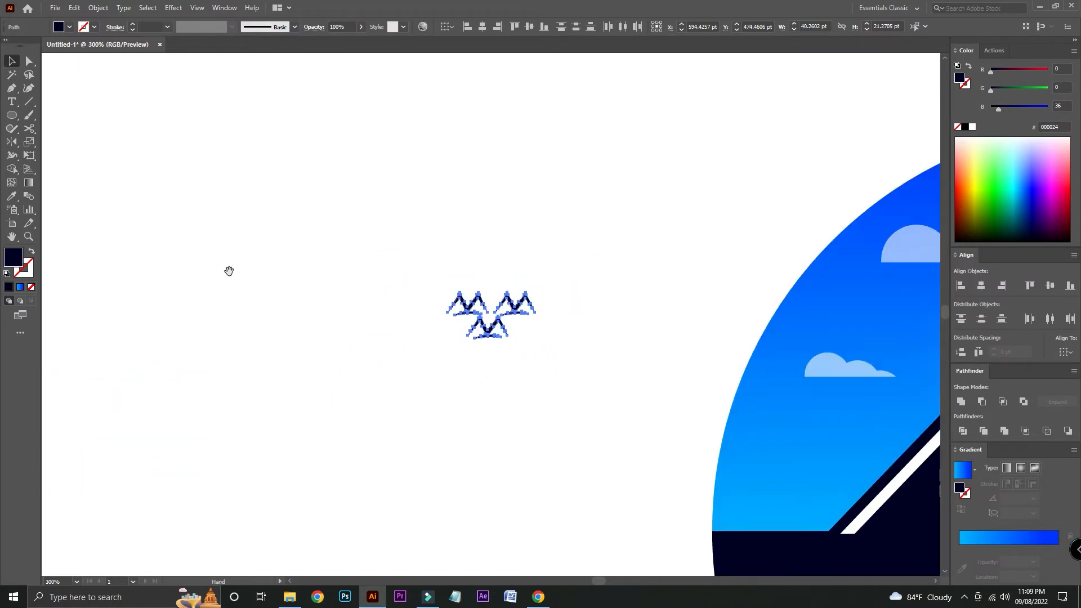
scroll(229, 270, "right", 8)
key("v")
left_click_drag(137, 300, 879, 193)
left_click(844, 94)
left_click_drag(844, 93, 579, 77)
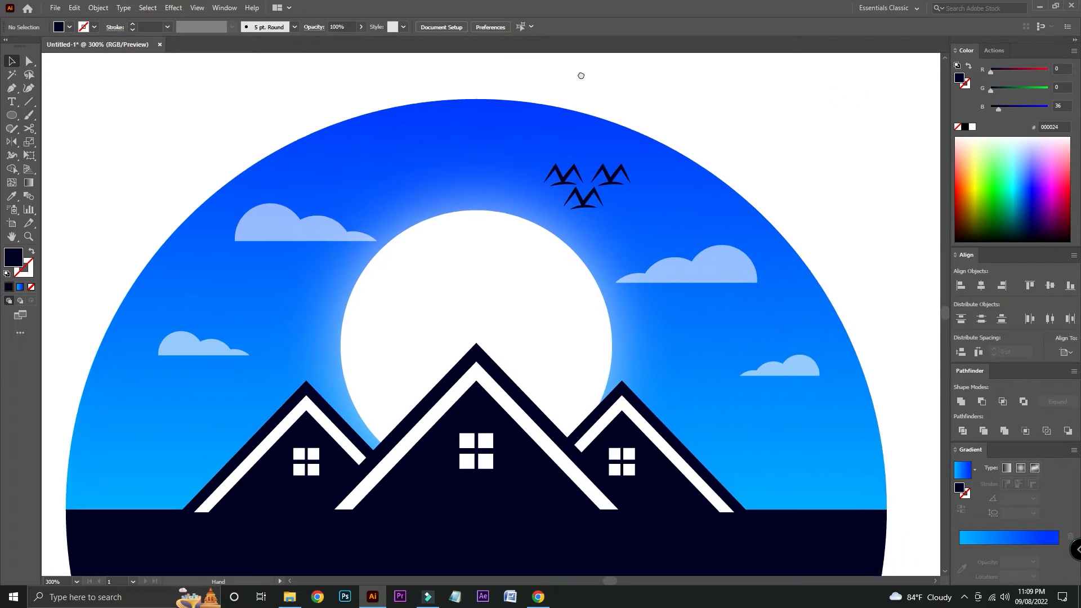
Scale down the flock of birds at the moon's upper right
left_click(612, 173)
left_click_drag(630, 159, 615, 167)
left_click(717, 120)
key("ctrl+minus")
key("ctrl+minus")
key("ctrl+minus")
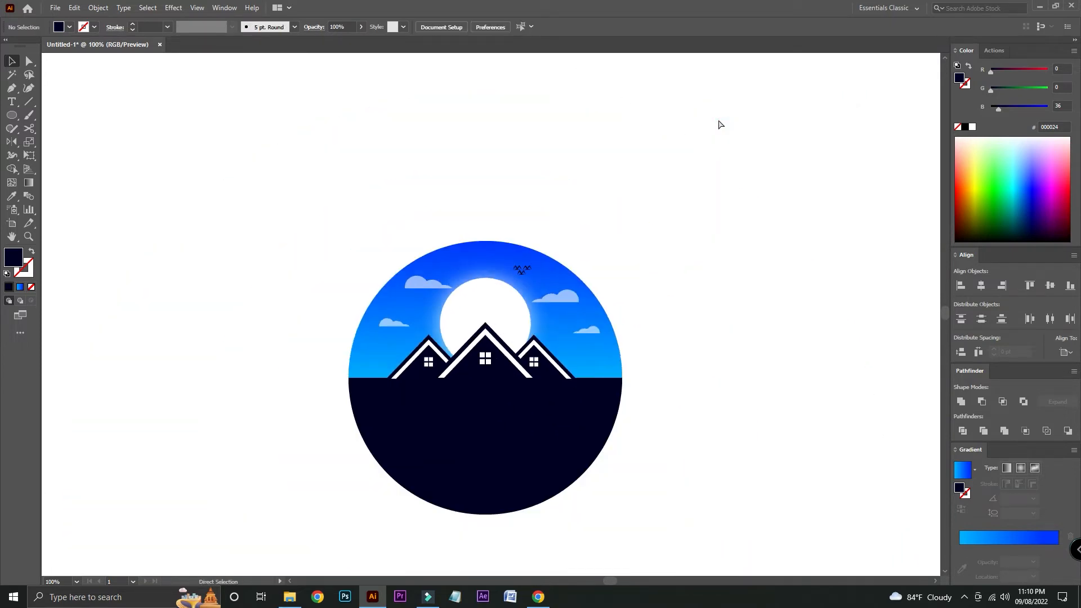
Place two smaller copies of the flock, about 14 pt wide, over the moon on either side of the middle roof's peak
key("ctrl+plus")
key("ctrl+plus")
left_click_drag(551, 239, 419, 369)
key("ctrl+plus")
key("ctrl+plus")
key("ctrl+plus")
left_click_drag(566, 276, 857, 191)
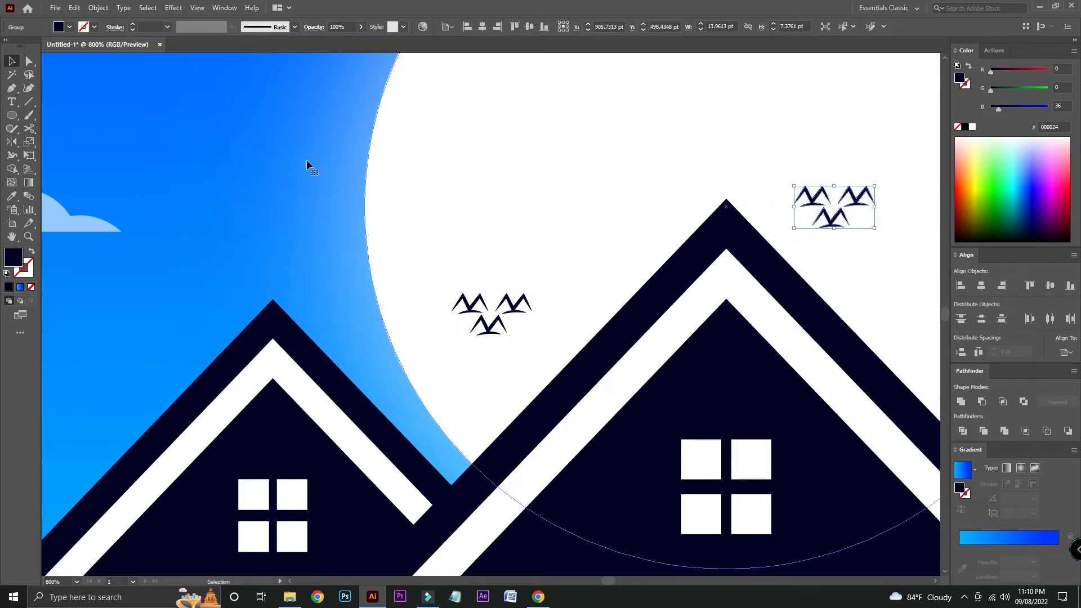
key("ctrl+shift+a")
Duplicate the upper-right flock into the sky between the two left clouds
key("ctrl+minus")
key("ctrl+minus")
key("ctrl+minus")
key("ctrl+minus")
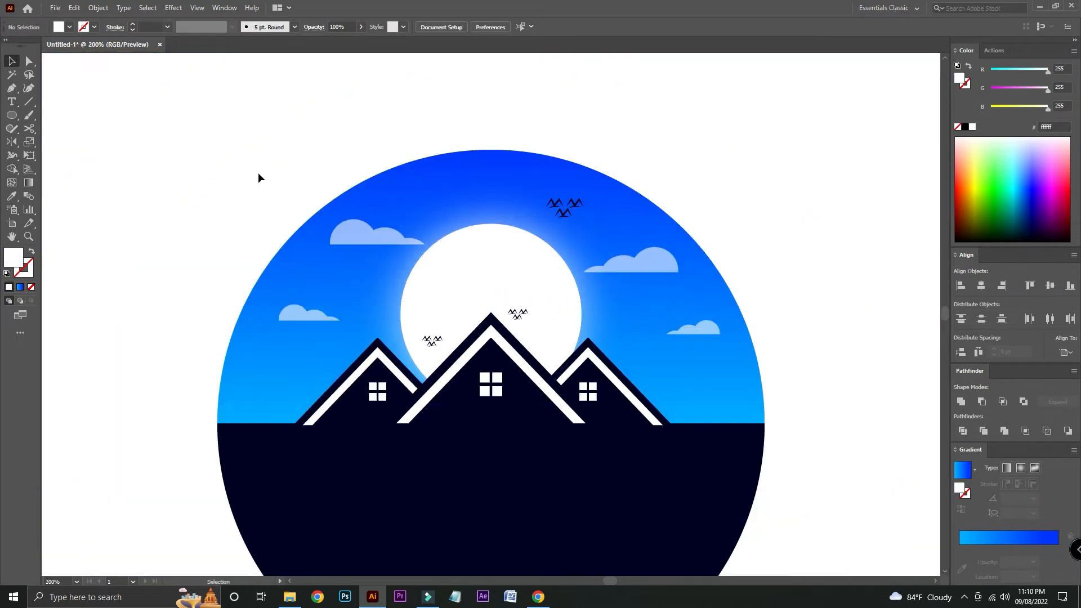
left_click_drag(564, 207, 305, 276)
left_click(267, 170)
key("ctrl+minus")
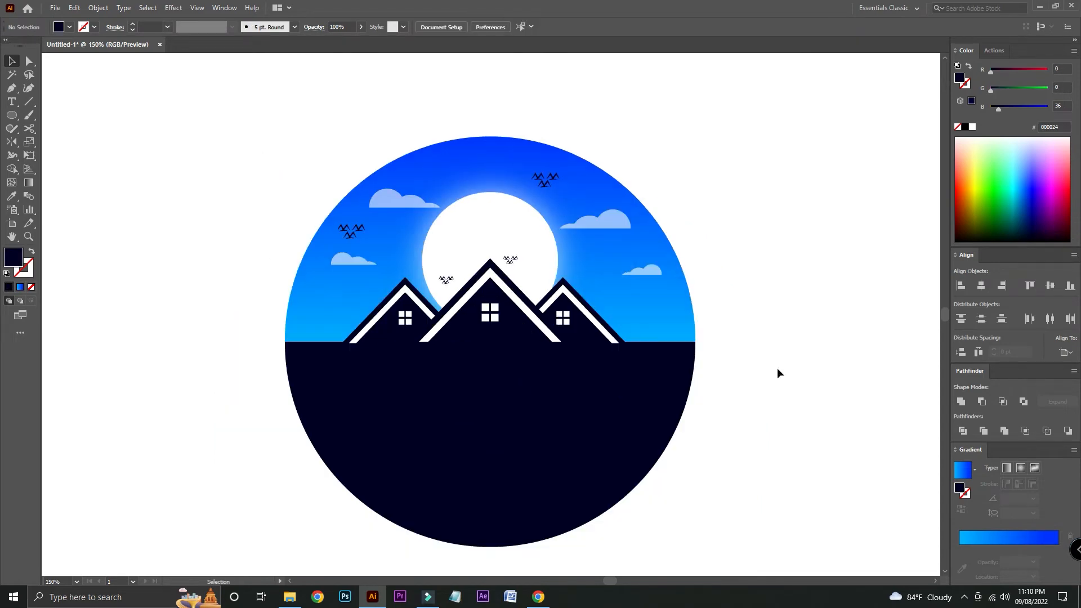
Switch to Chrome and search Google for "coconut tree vector"
left_click(530, 599)
left_click(512, 242)
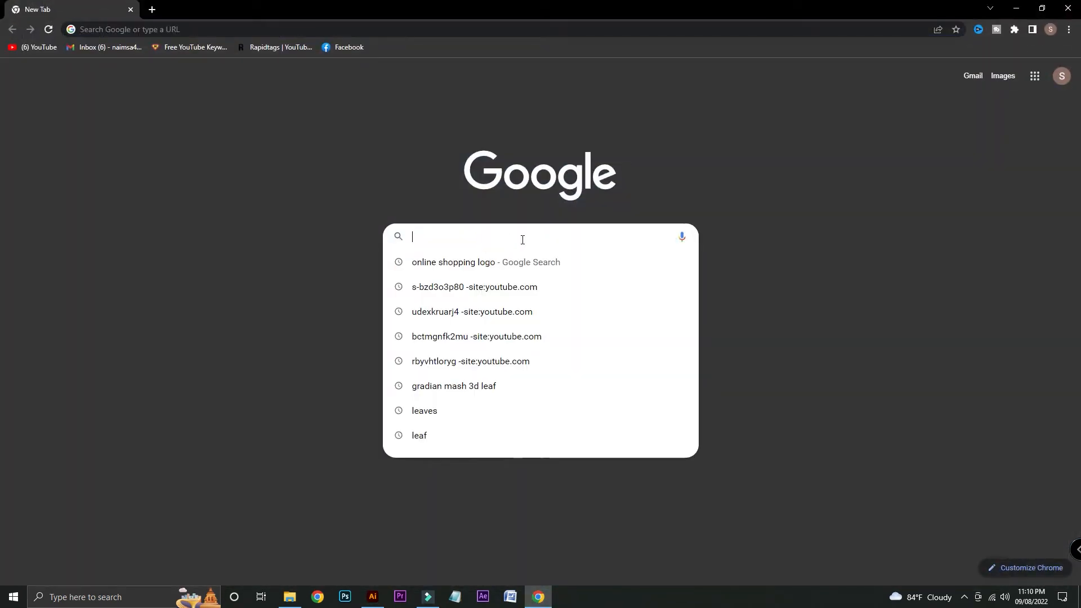
type("coco")
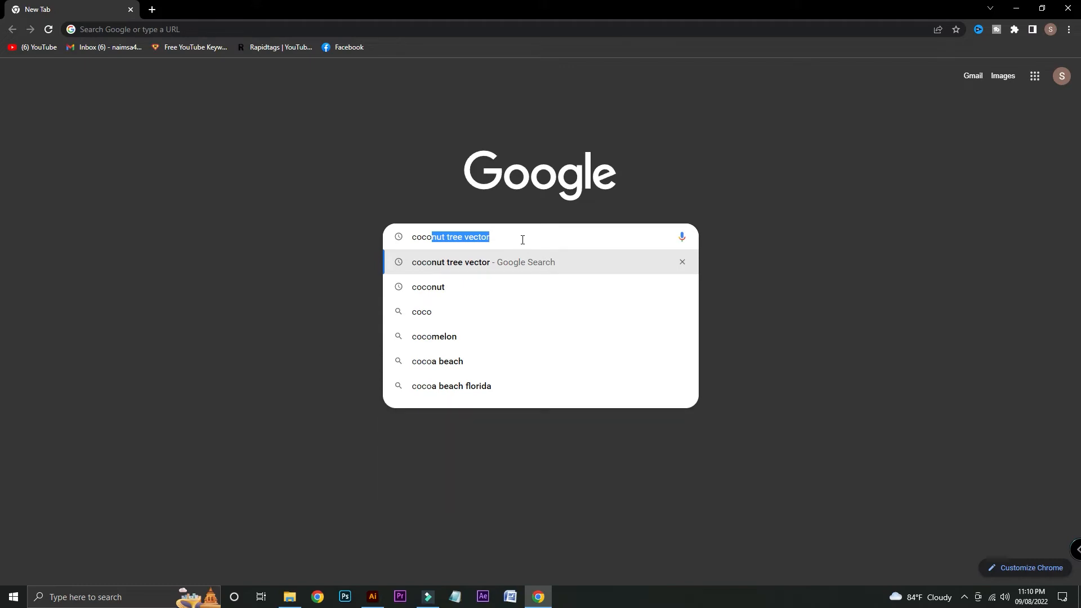
key("Return")
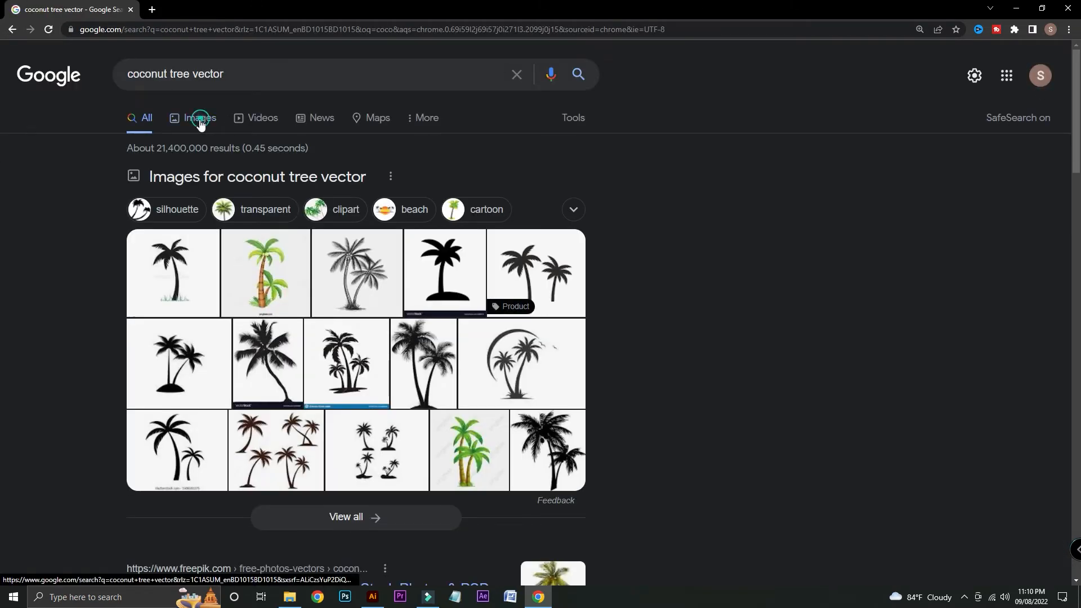
Filter the coconut tree image results to Large size and open the 123RF coconut palm silhouette preview
left_click(200, 120)
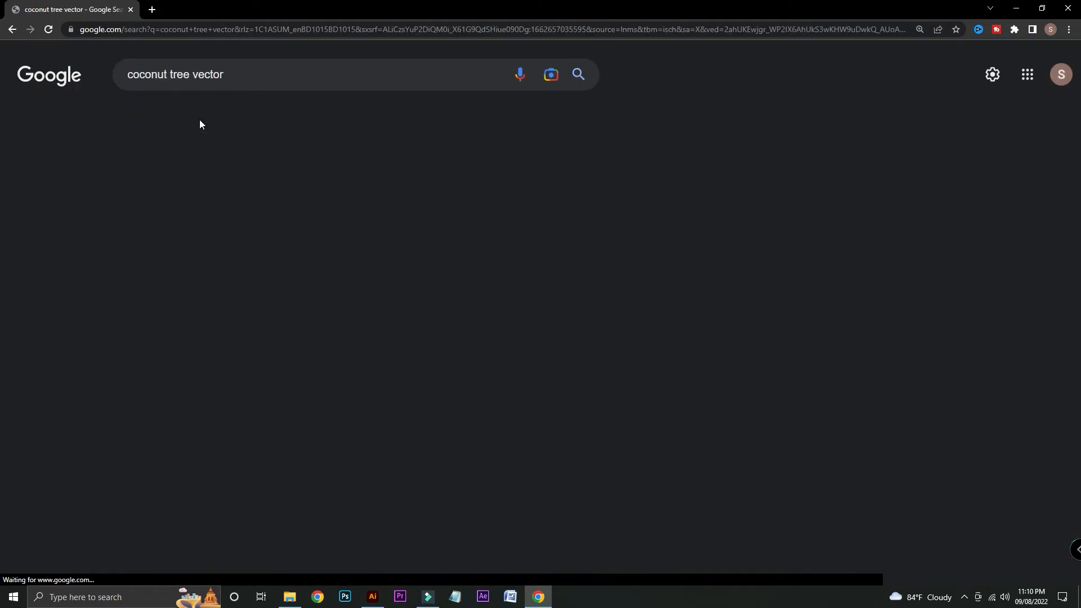
left_click(568, 120)
left_click(122, 143)
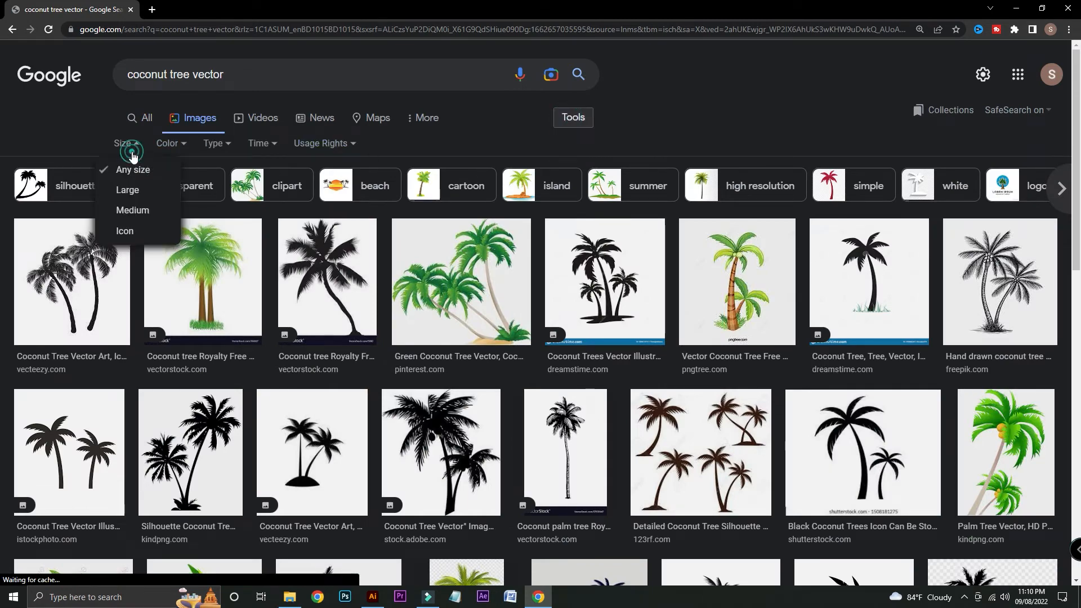
left_click(127, 190)
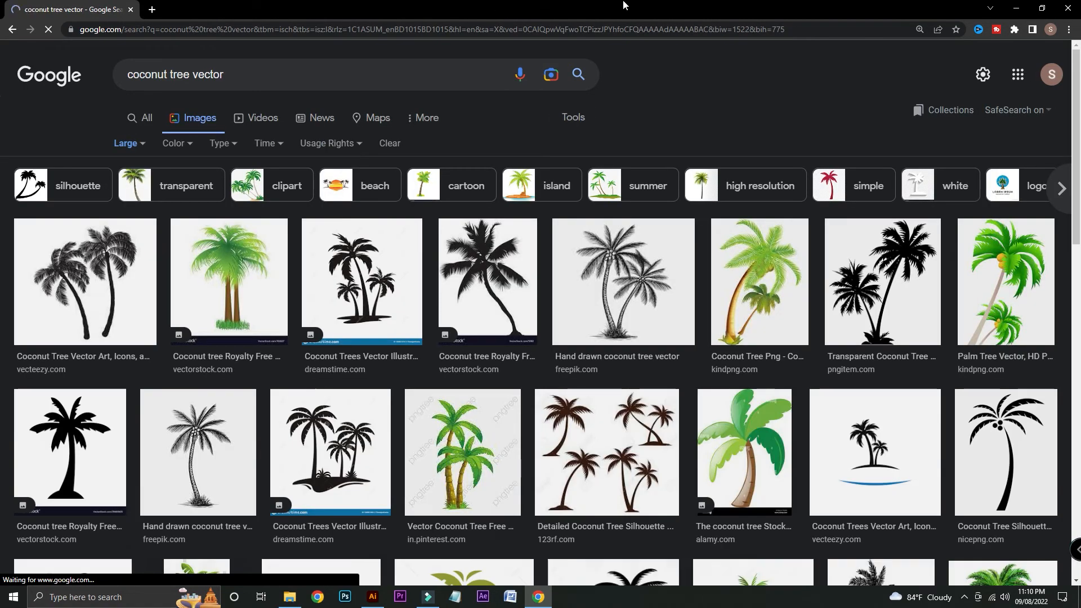
scroll(658, 475, "down", 3)
left_click(659, 474)
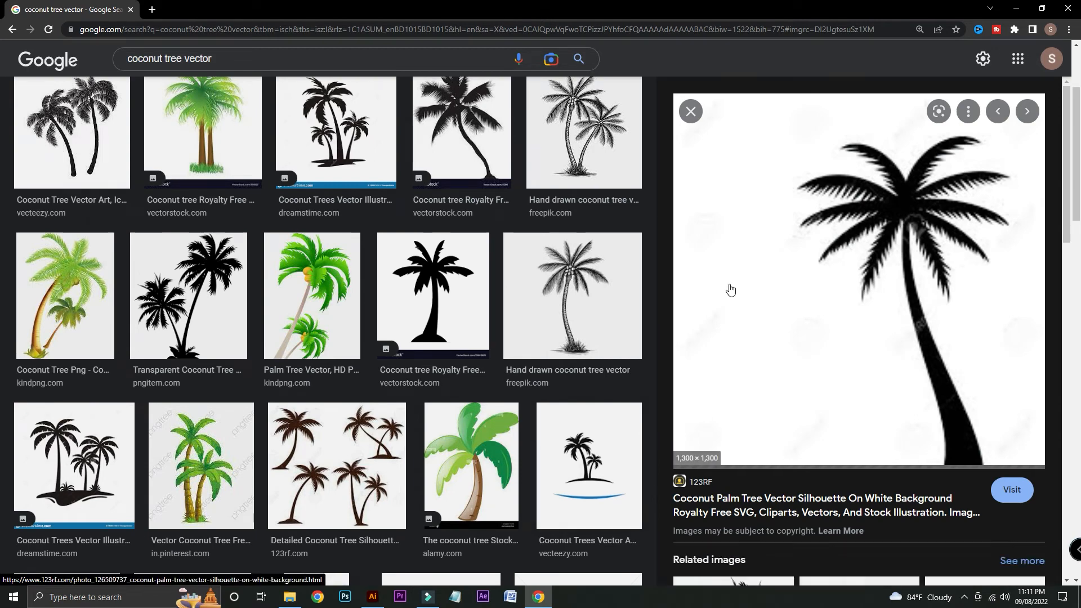
Copy the 123RF coconut palm silhouette image and switch to Illustrator
right_click(801, 234)
left_click(857, 363)
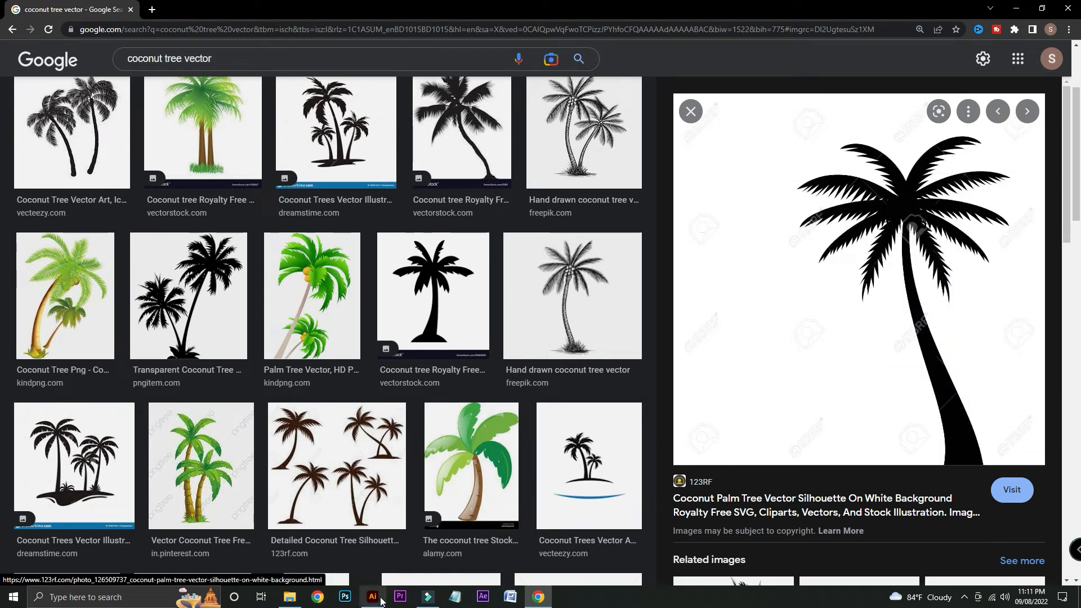
key("alt+Tab")
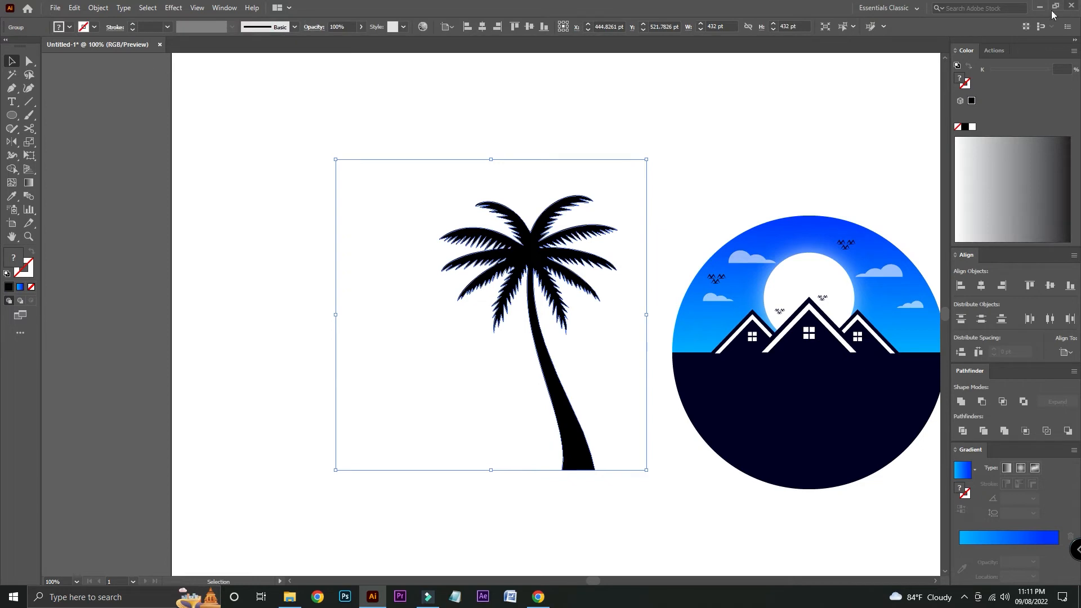
Remove the white background from the traced palm, keeping only the black silhouette
key("y")
left_click(483, 325)
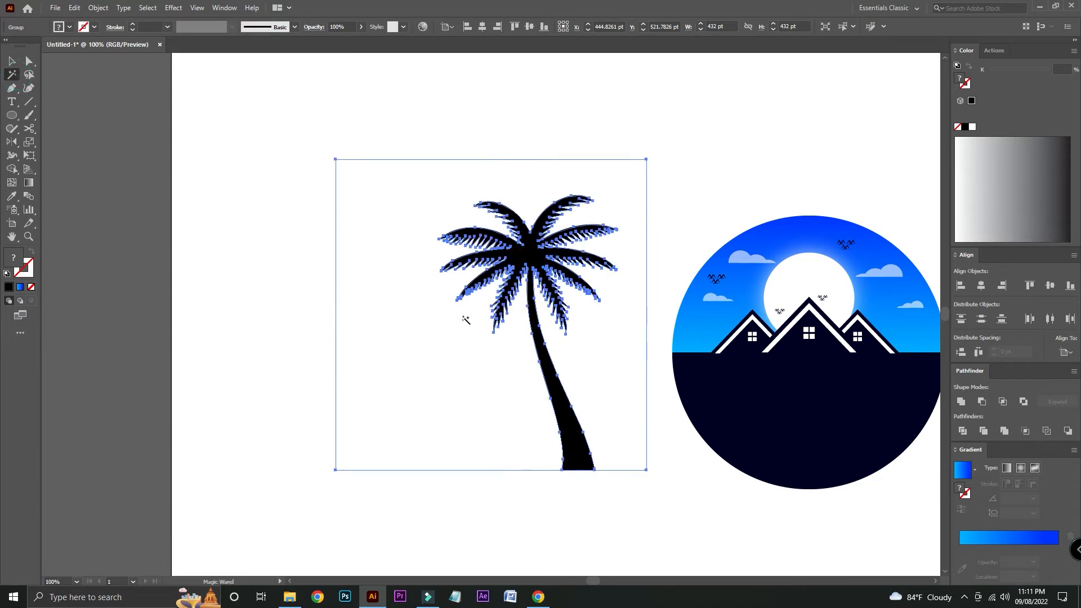
key("v")
left_click(386, 263)
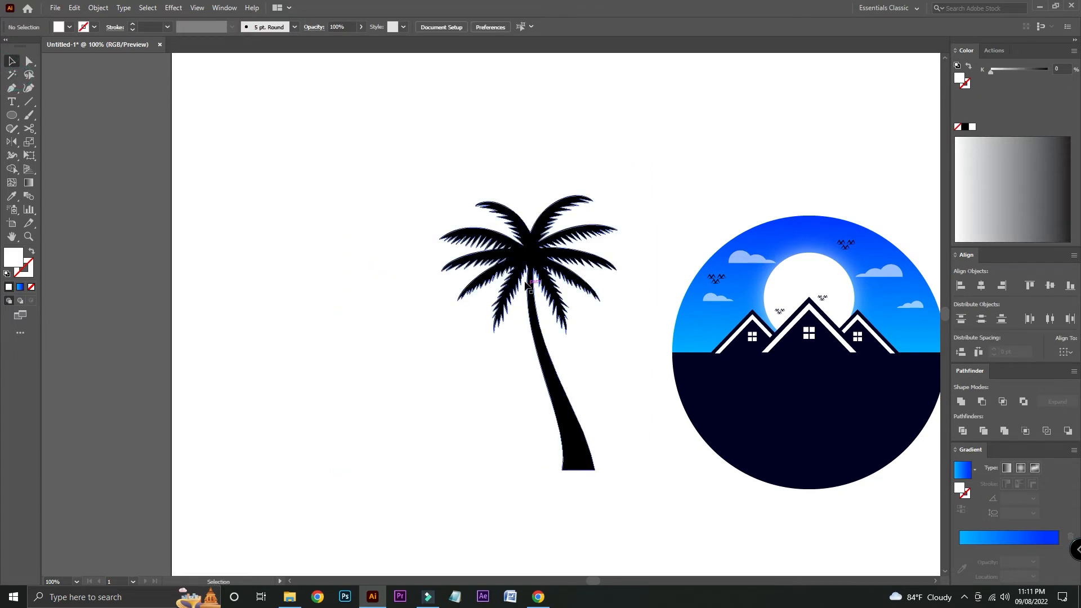
Scale the palm silhouette down and move it into the circle beside the right house
left_click(516, 248)
left_click_drag(526, 195, 887, 336)
key("ctrl+equal")
left_click(336, 250)
left_click_drag(274, 265, 61, 285)
key("ctrl+equal")
key("ctrl+equal")
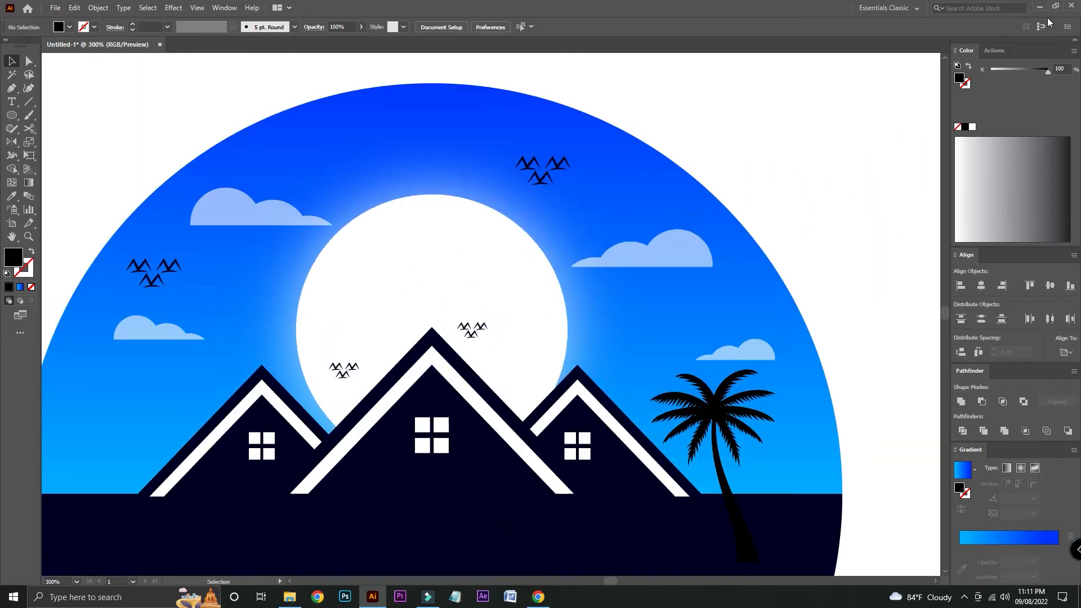
Enlarge the palm to about 85 × 132 pt and position its trunk just beyond the right house
left_click_drag(782, 277, 736, 138)
left_click(685, 254)
left_click_drag(666, 229, 660, 138)
left_click_drag(674, 203, 657, 187)
left_click_drag(663, 199, 657, 198)
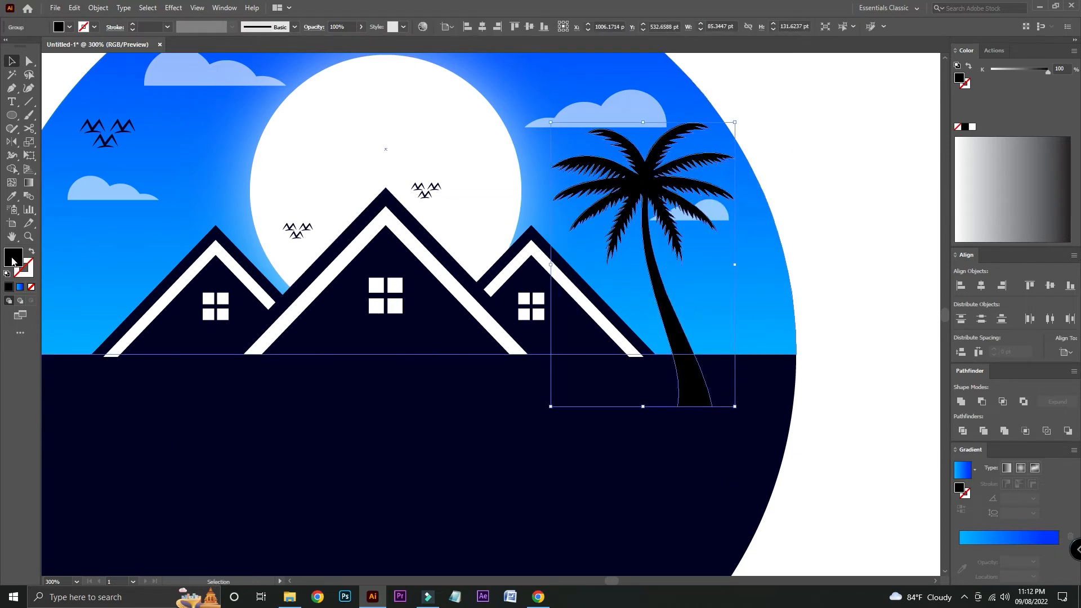
Fill the palm with the navy colour 000024 sampled from the ground
left_click(12, 195)
left_click(325, 542)
left_click(12, 59)
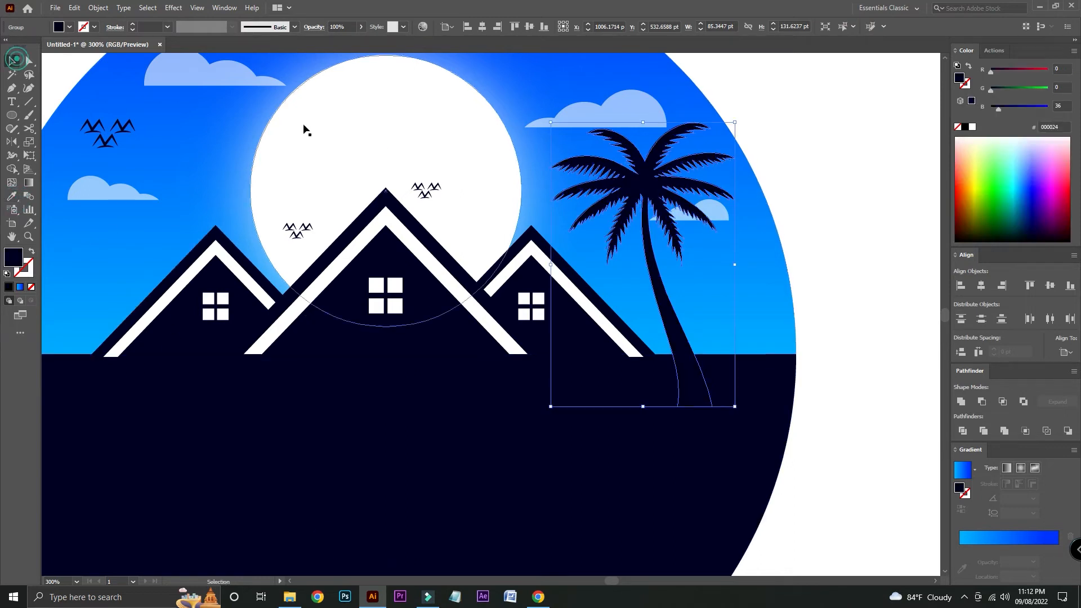
Duplicate the palm at about 27 × 42 pt and place the copy beside the large palm's trunk
left_click_drag(670, 308, 708, 330, "alt")
left_click_drag(679, 143, 681, 240, "alt+shift")
left_click_drag(720, 352, 720, 352)
left_click(858, 279)
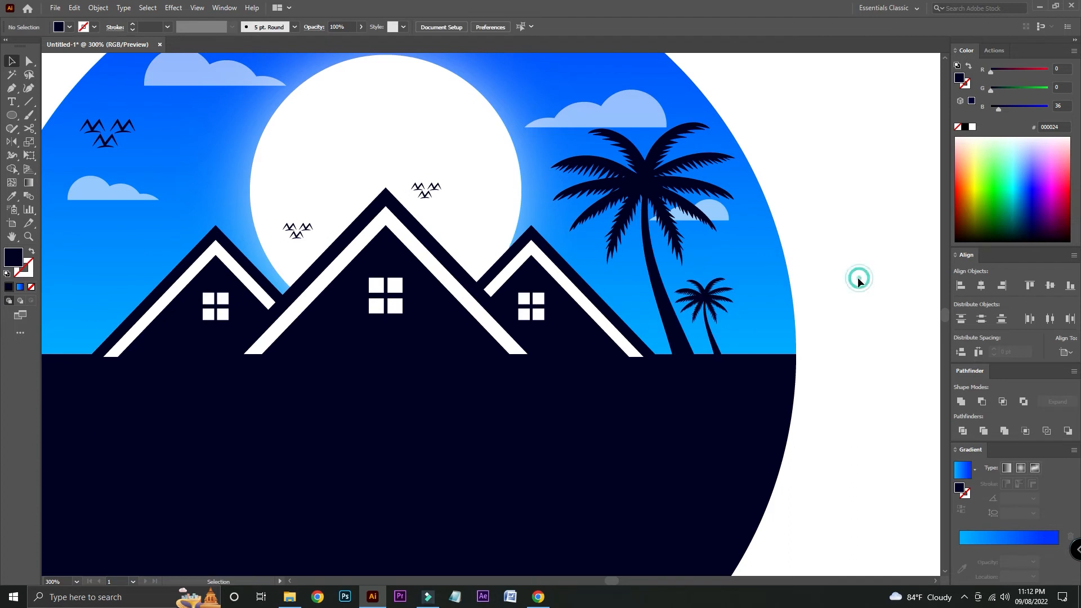
Reflect the small palm across the vertical axis and shift it slightly away from the large palm's trunk
left_click(702, 295)
key("o")
key("Return")
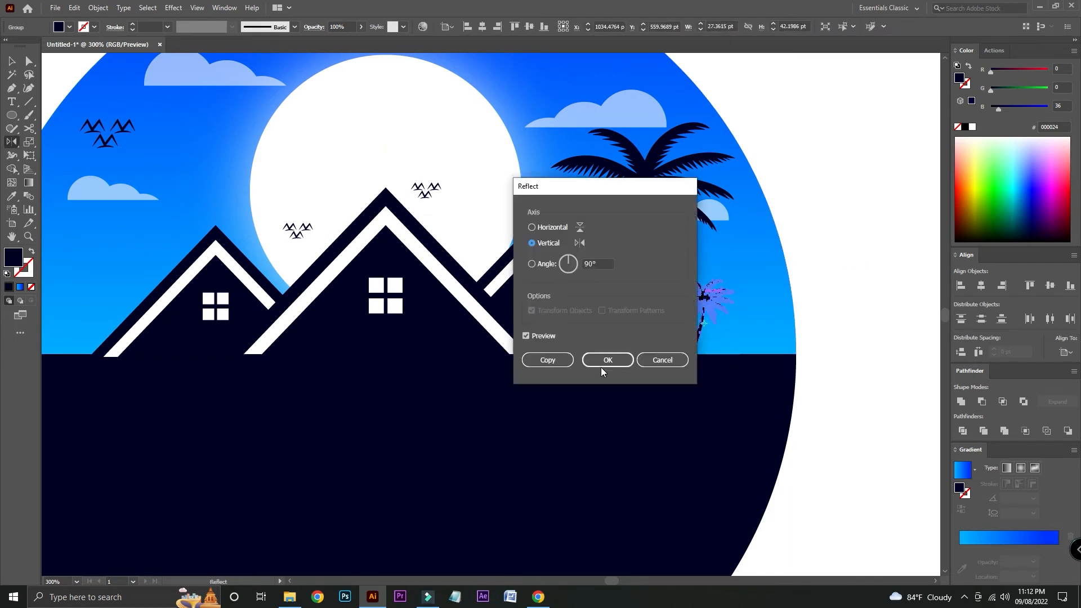
left_click(597, 360)
key("v")
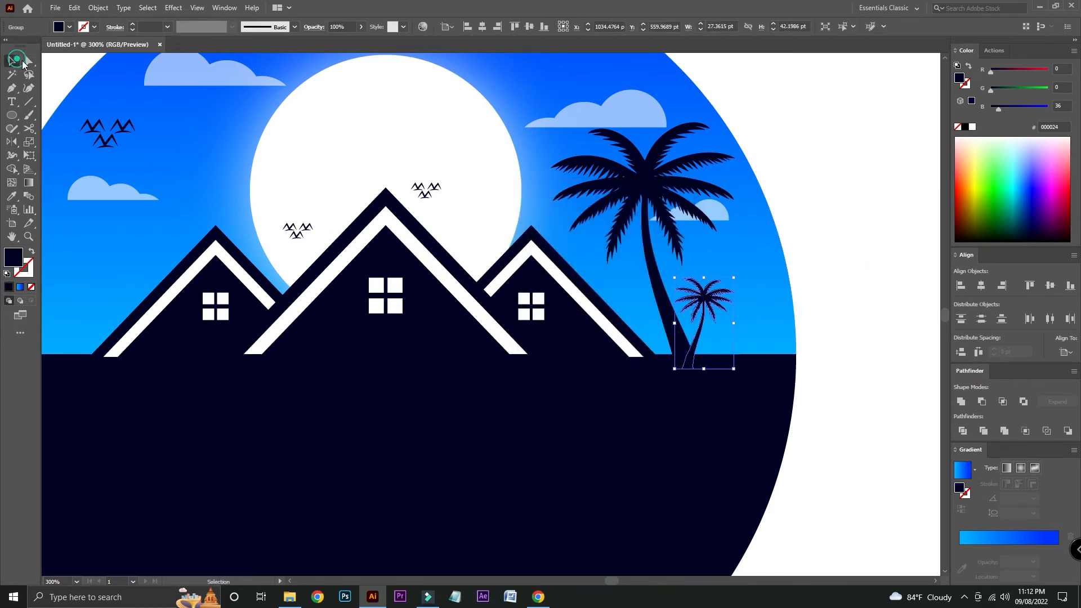
left_click(840, 244)
left_click_drag(722, 294, 736, 294)
left_click(829, 252)
key("ctrl+minus")
key("ctrl+minus")
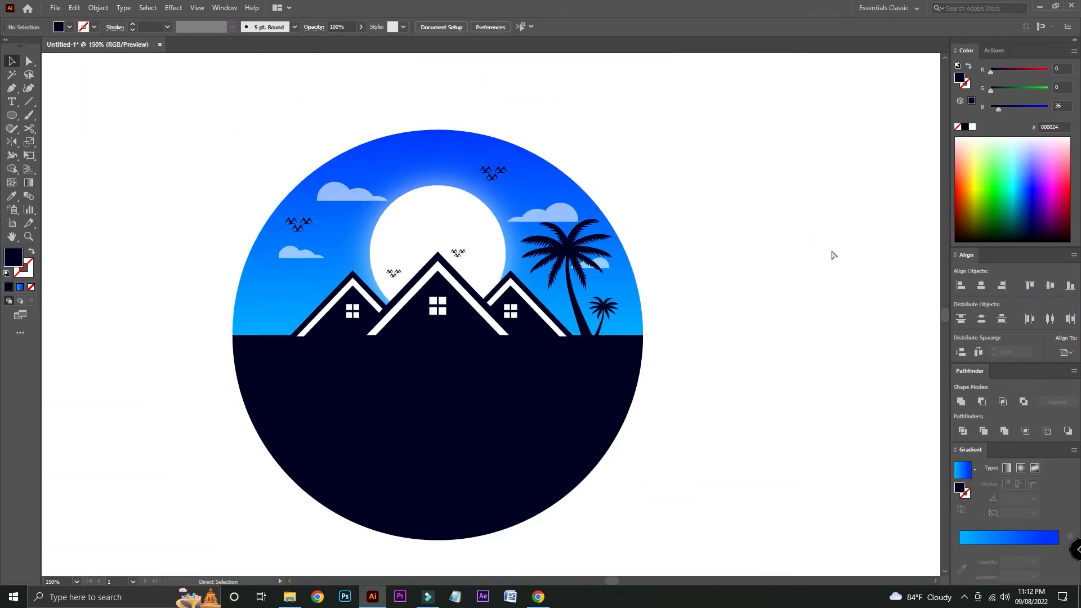
Switch to Chrome, copy the Vecteezy twin coconut tree silhouette image, and return to Illustrator
left_click(538, 597)
scroll(456, 399, "down", 3)
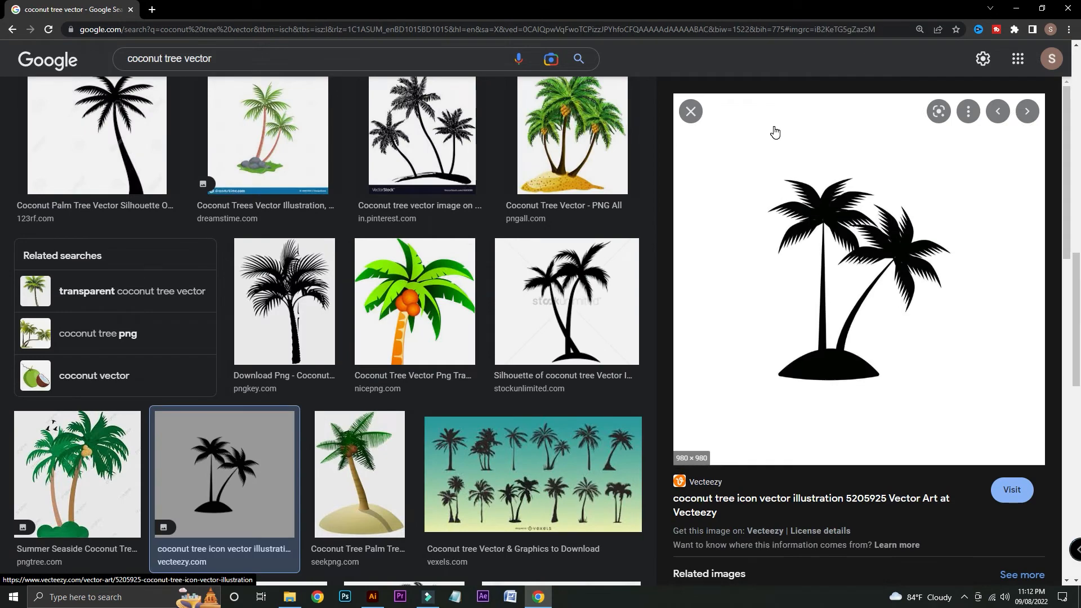
right_click(777, 233)
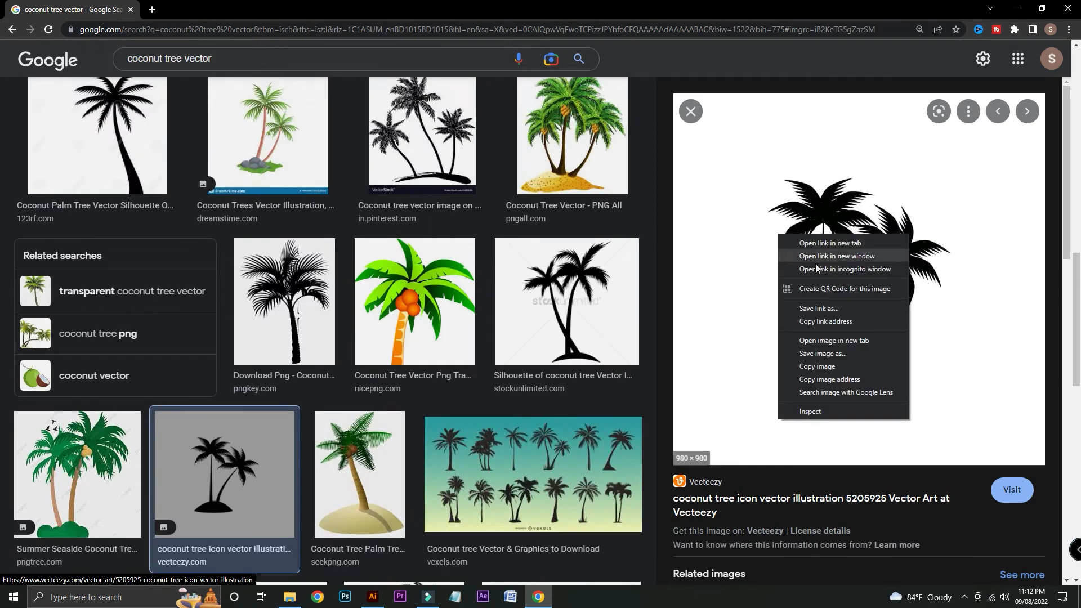
left_click(831, 366)
left_click(372, 595)
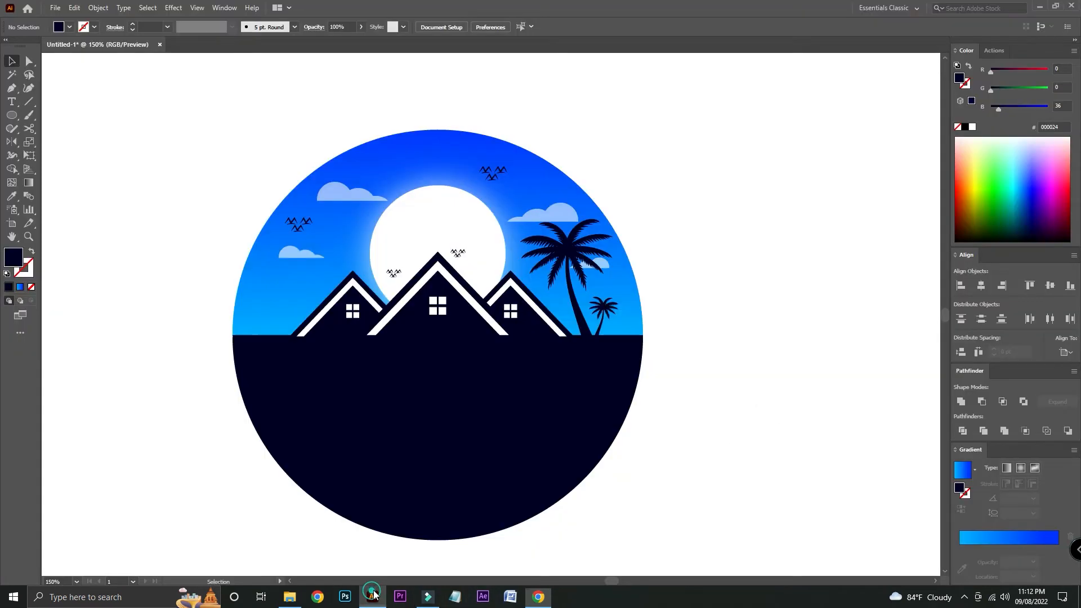
Bring in the twin-palm silhouette at about 88 × 98 pt and place it beside the left house
key("ctrl+v")
key("ctrl+minus")
key("ctrl+minus")
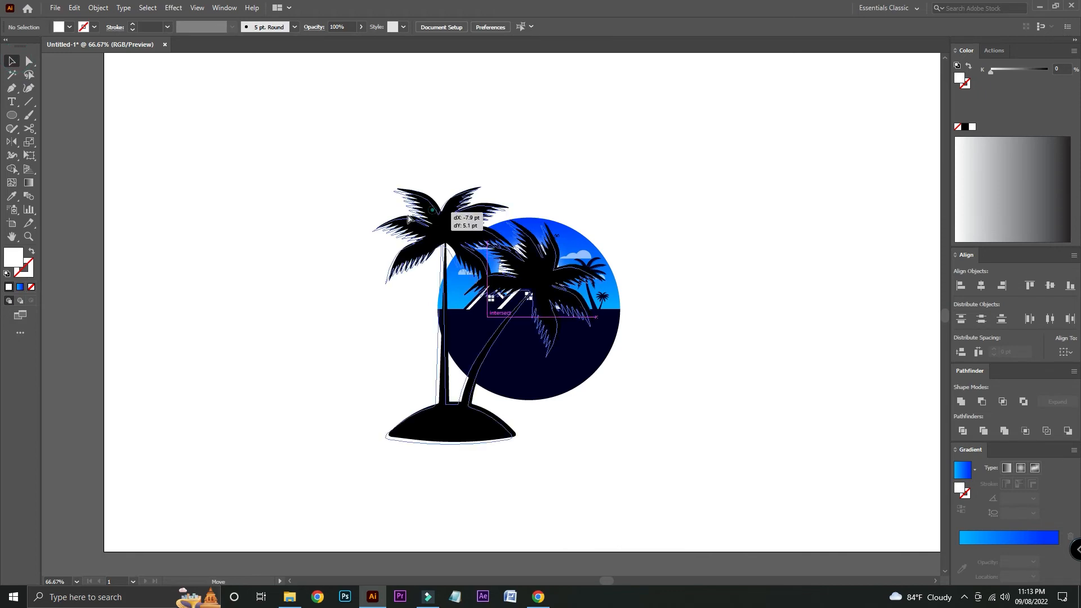
mouse_move(486, 197)
left_mouse_down()
mouse_move(334, 194)
mouse_move(272, 297)
left_mouse_up()
key("ctrl+plus")
key("ctrl+plus")
key("ctrl+plus")
left_click_drag(544, 300, 658, 268)
left_click_drag(658, 267, 661, 269)
Arrange the twin palms behind the left house but in front of the sky
right_click(473, 243)
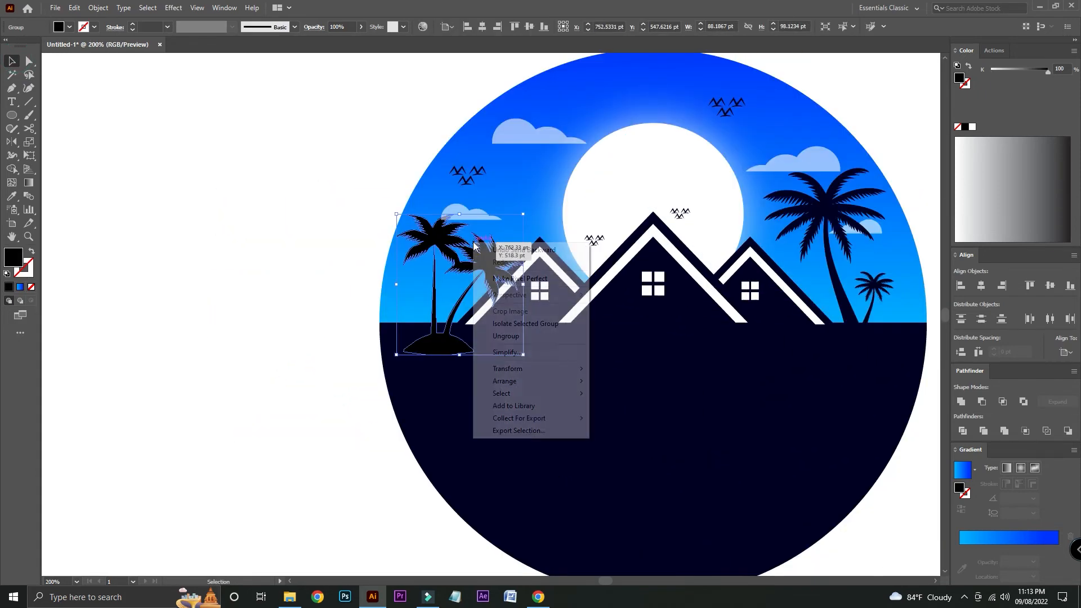
mouse_move(511, 389)
left_click(690, 421)
key("a")
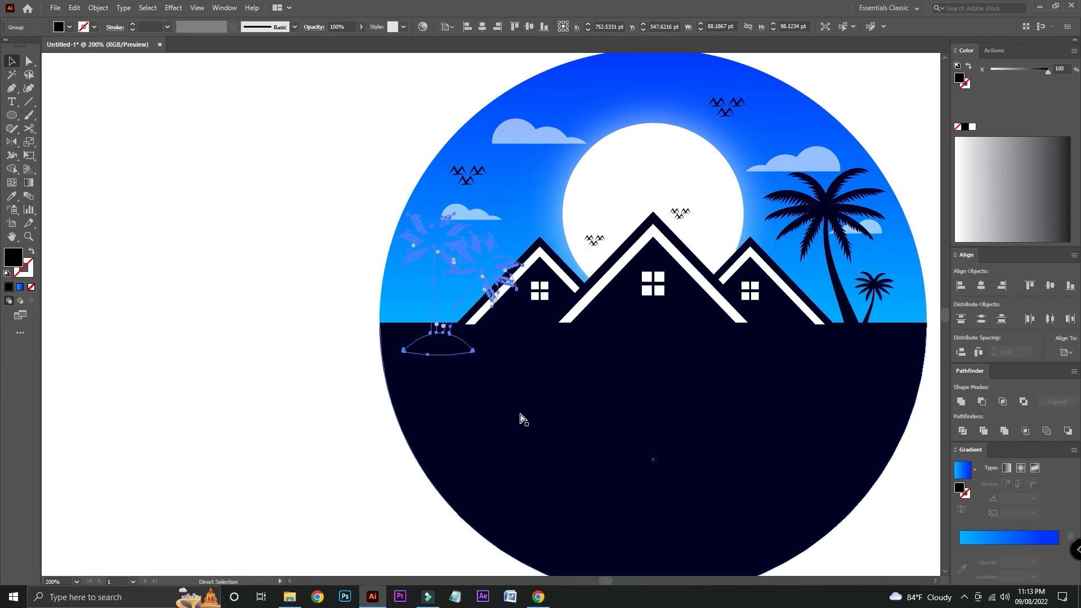
left_click(379, 249)
left_click_drag(327, 186, 147, 177)
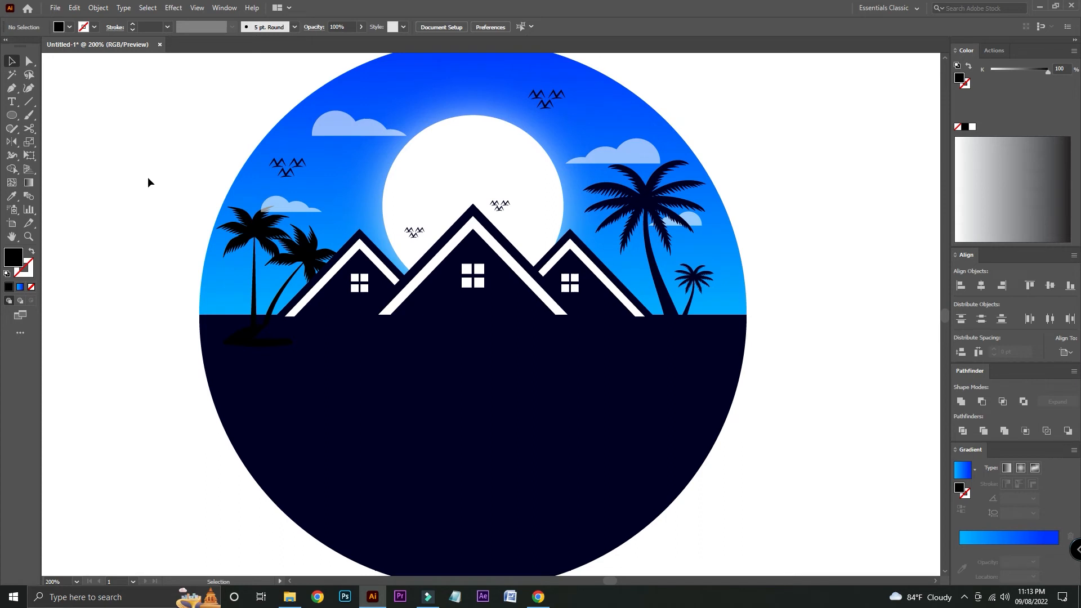
Duplicate the small palm to the left edge of the circle, beside the twin palms
left_click(314, 256)
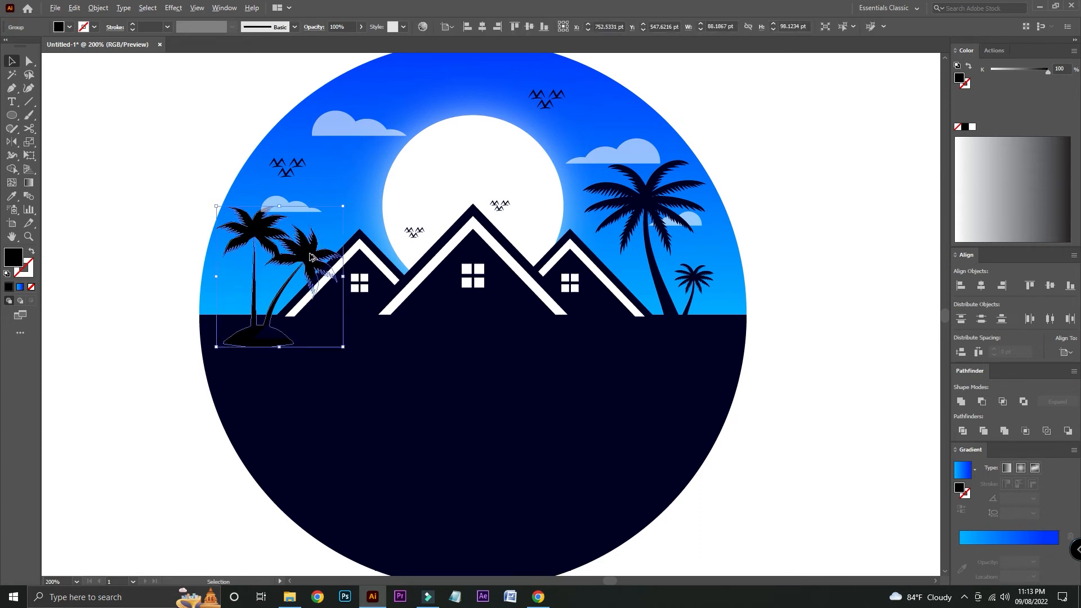
left_click_drag(712, 281, 240, 298)
left_click(100, 252)
left_click_drag(104, 239, 63, 249)
Duplicate the twin palms to the right side, shrink the copy and set it at the large palm's base
left_click_drag(249, 261, 653, 295)
left_click_drag(643, 250, 643, 284)
mouse_move(648, 315)
left_mouse_down()
mouse_move(695, 306)
mouse_move(642, 313)
left_mouse_up()
left_click(759, 251)
left_click_drag(757, 249, 770, 262)
key("ctrl+minus")
key("ctrl+minus")
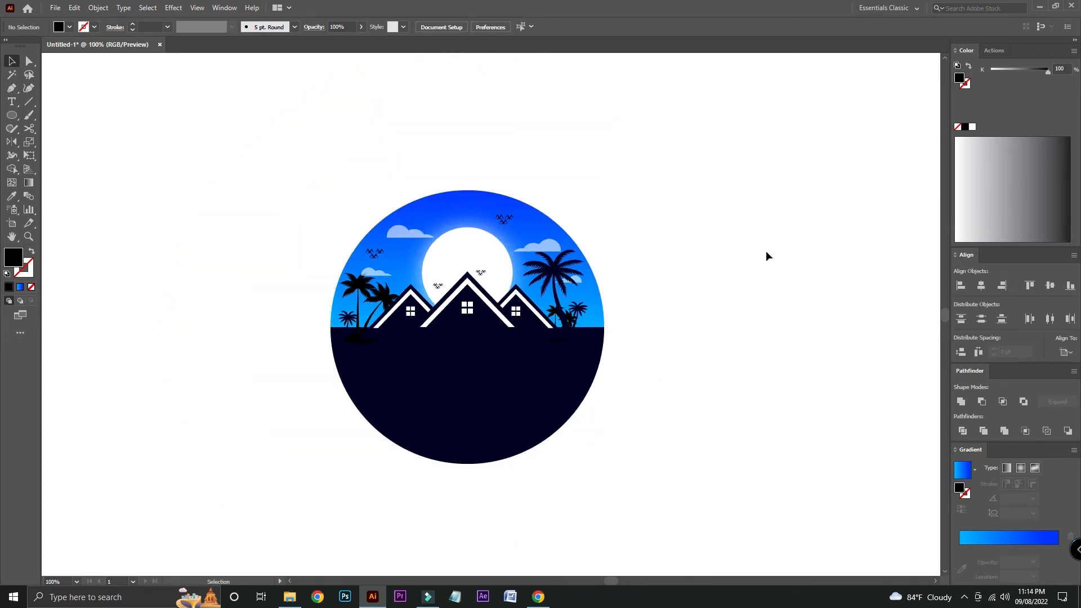
Add the text "YOUR LOGO NAME" outside the circle and set its font to Adca
key("t")
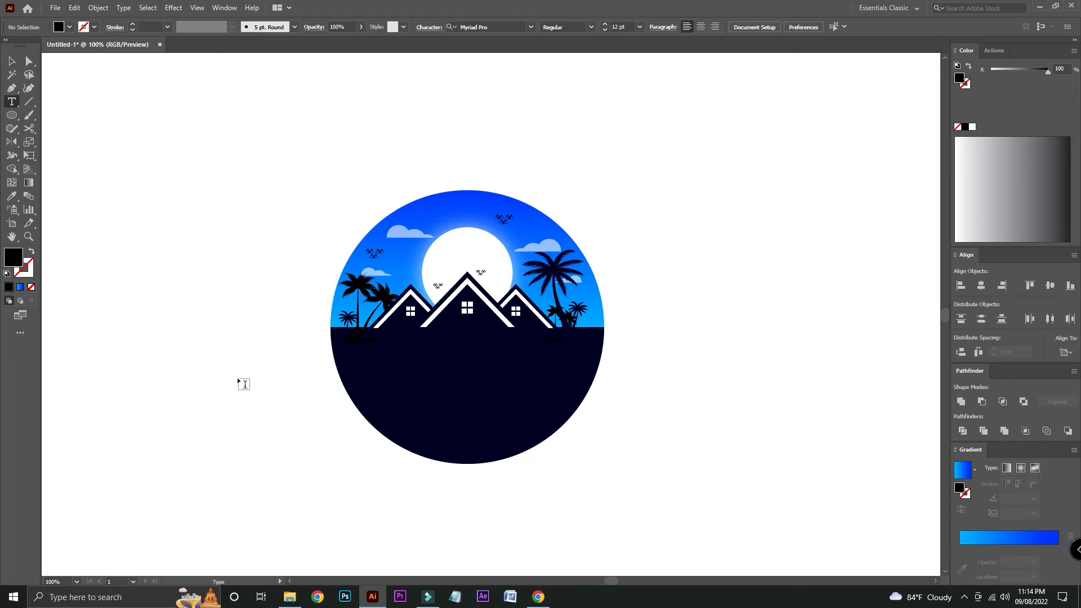
left_click(175, 443)
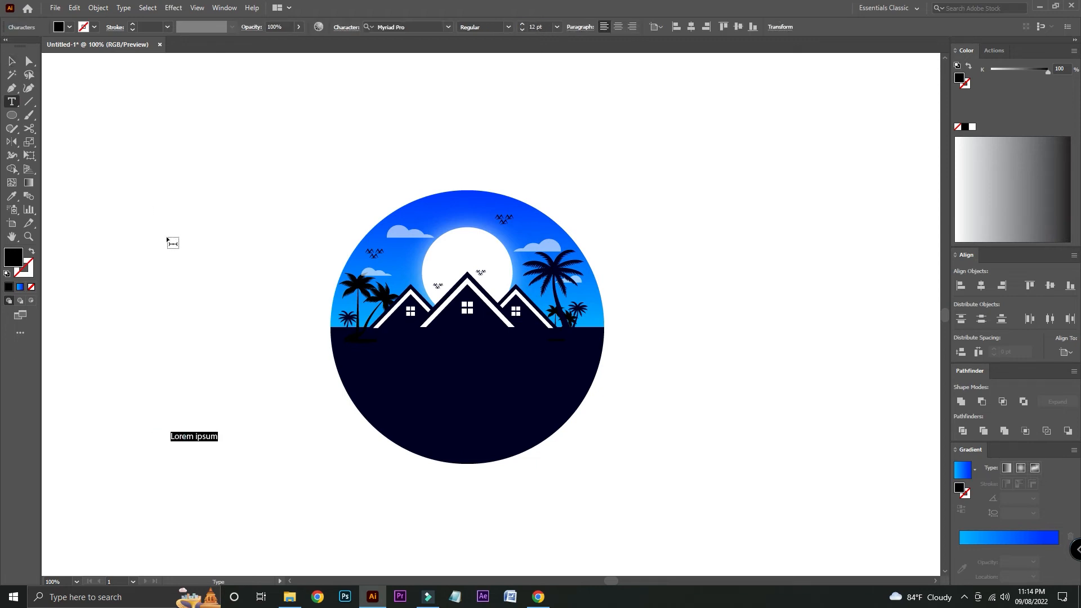
type("YOUR LOGO NAME")
left_click(12, 61)
right_click(216, 437)
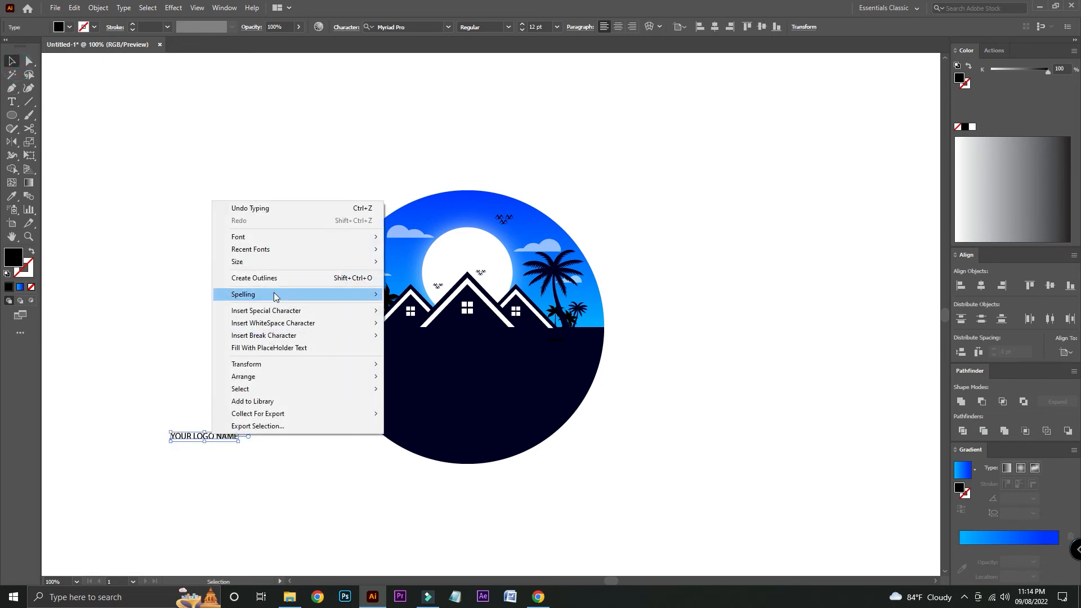
left_click(437, 27)
left_click(449, 27)
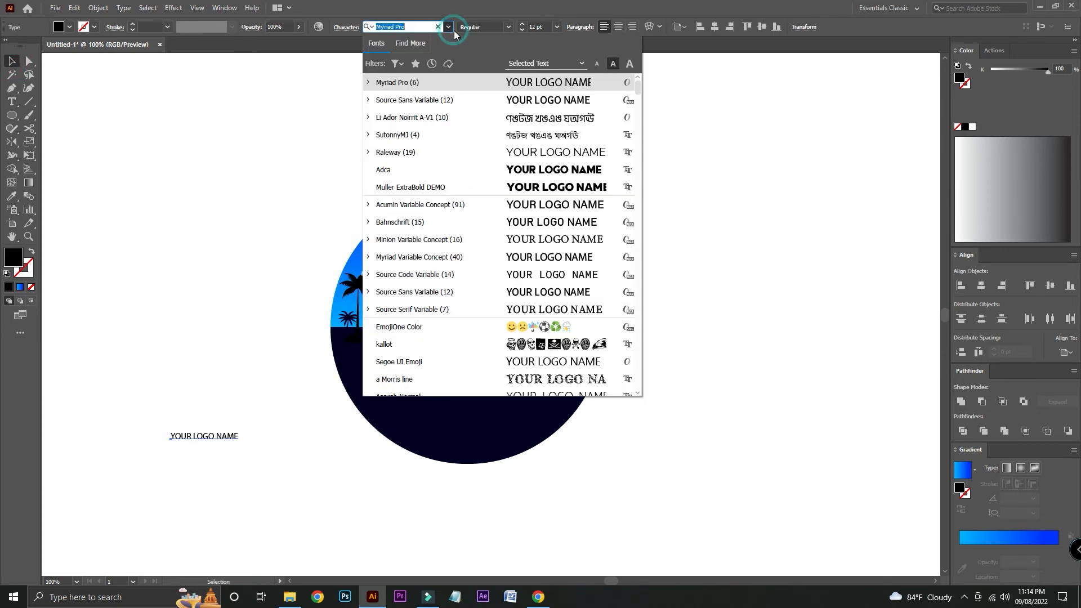
left_click(575, 176)
Scale the logo name to about 200 pt wide over the circle's navy half and convert it to outlines
left_click_drag(248, 442, 475, 500)
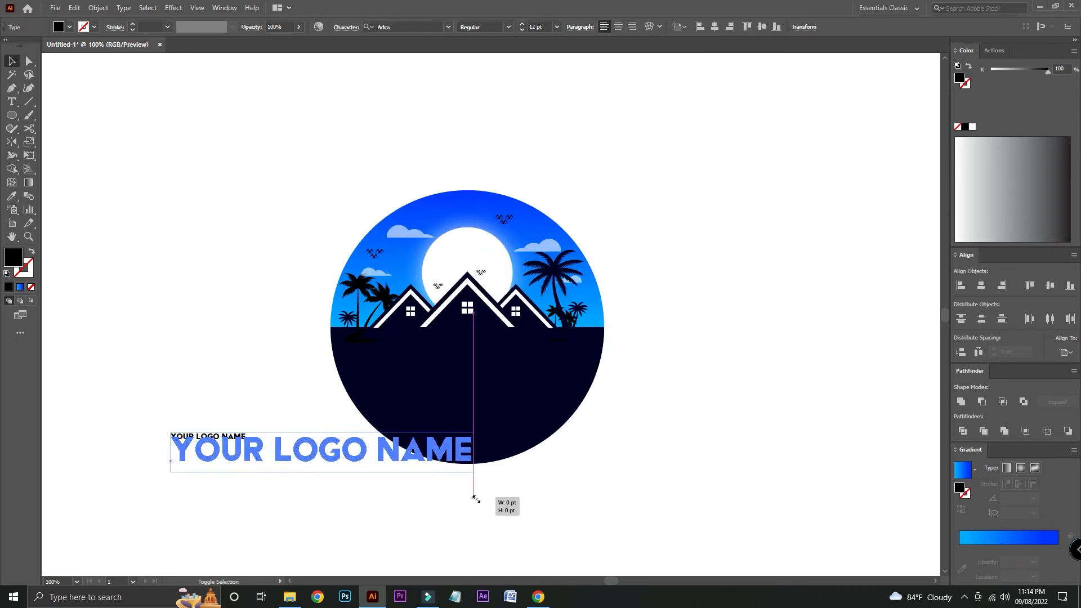
left_click_drag(476, 447, 525, 386)
right_click(485, 378)
left_click(532, 225)
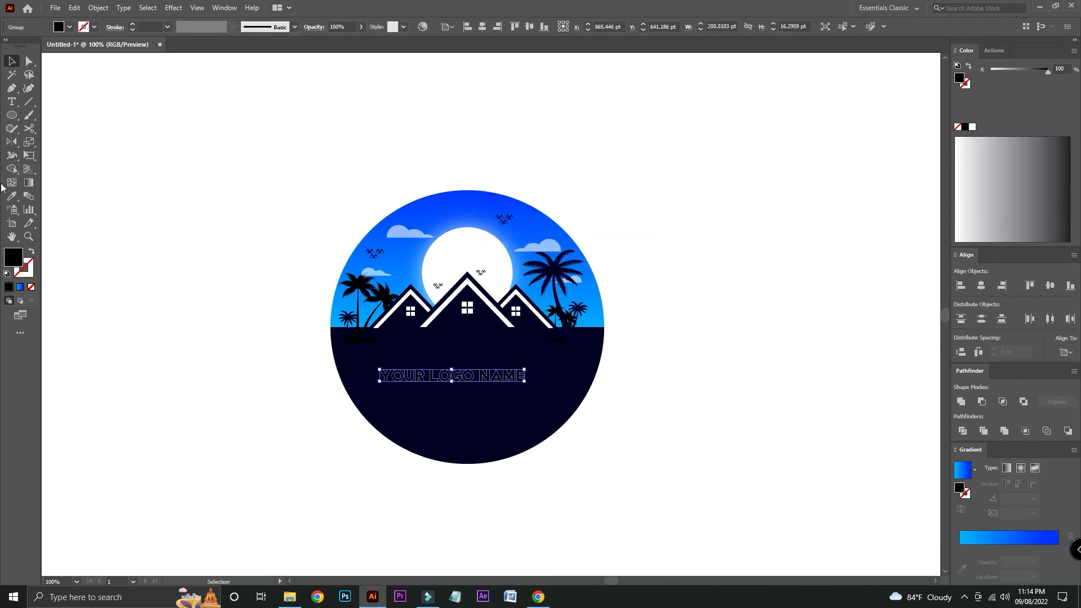
Fill the outlined logo name with white sampled from the artboard background
left_click(11, 196)
left_click(170, 187)
left_click(13, 61)
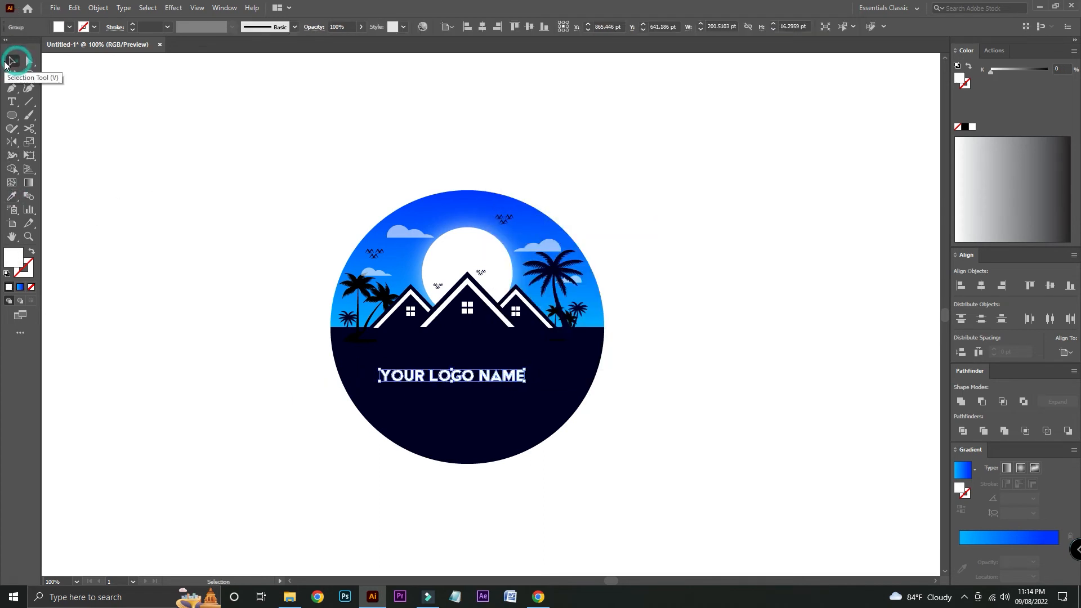
Centre the logo name horizontally on the navy half circle
key("ctrl+=")
left_click(518, 419)
left_click(518, 419)
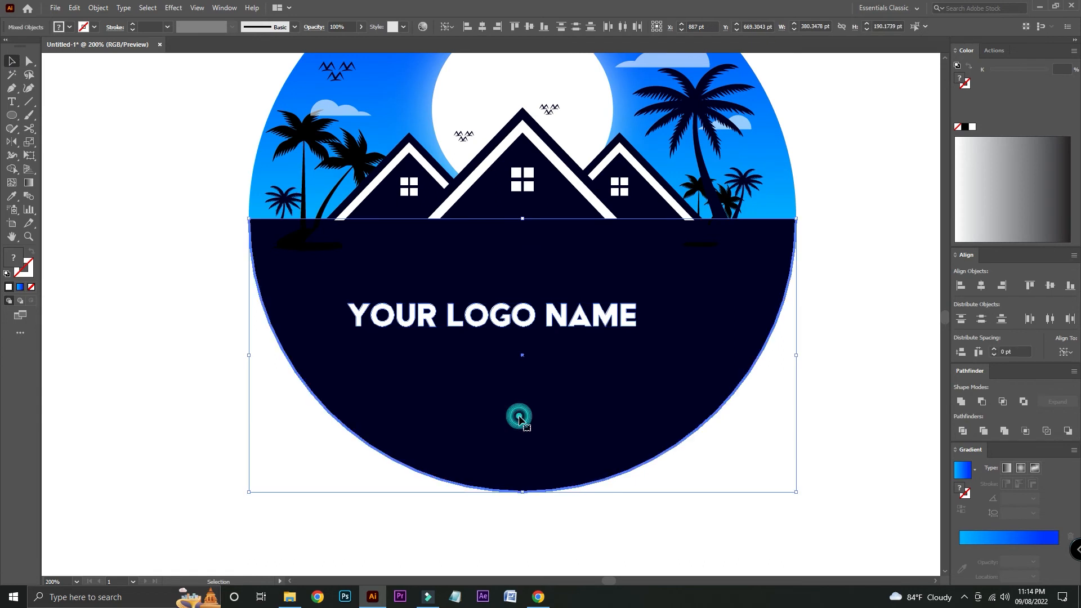
left_click(482, 27)
left_click(572, 314)
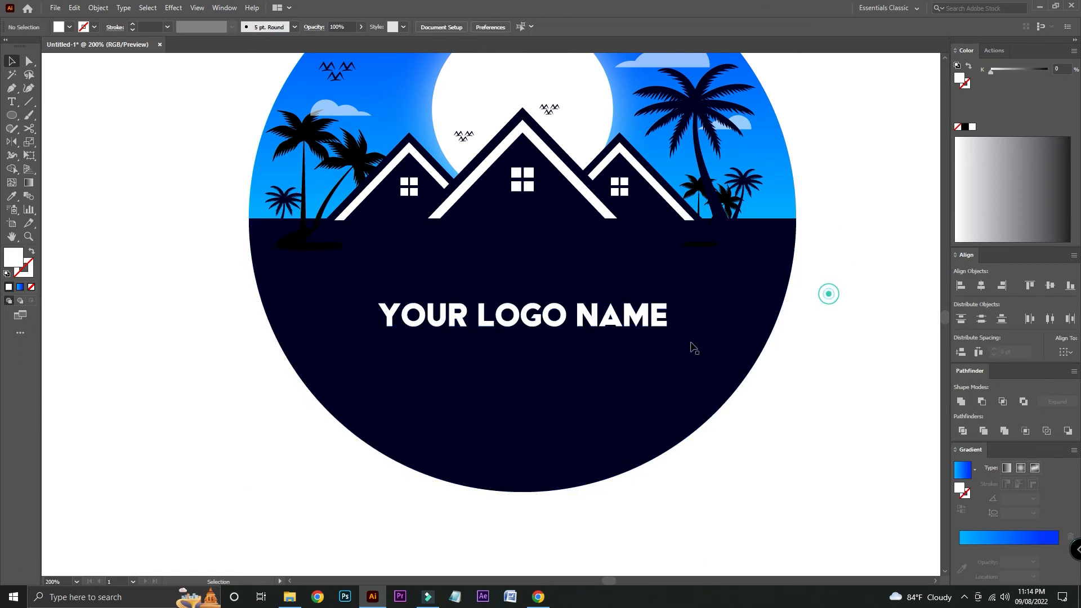
Enlarge the logo name to about 301 × 24 pt and move it up just below the houses
left_click_drag(669, 315, 743, 315)
left_click_drag(557, 316, 557, 273)
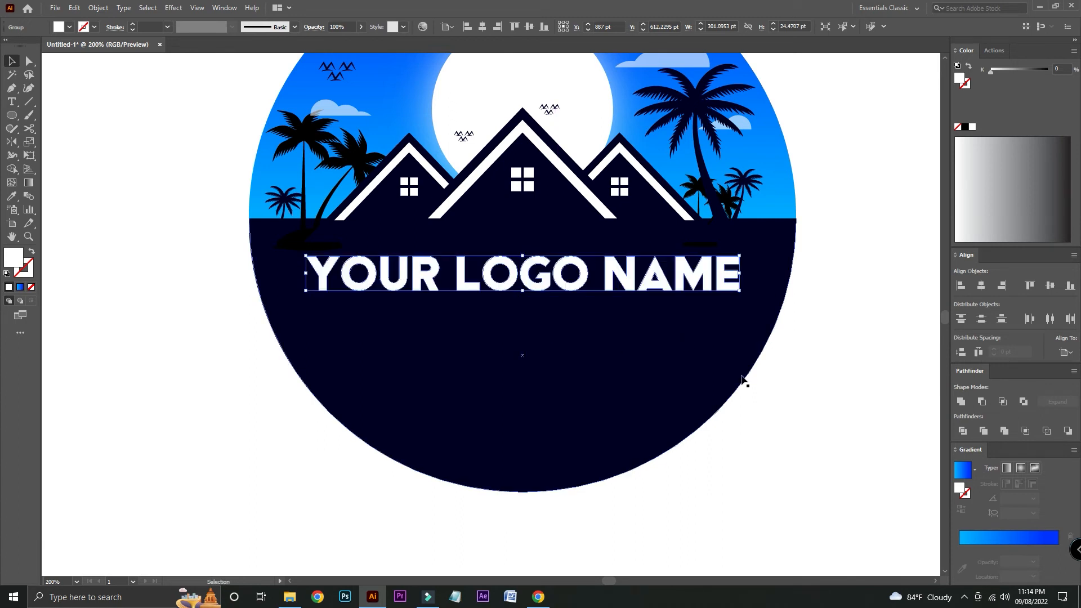
left_click(803, 395)
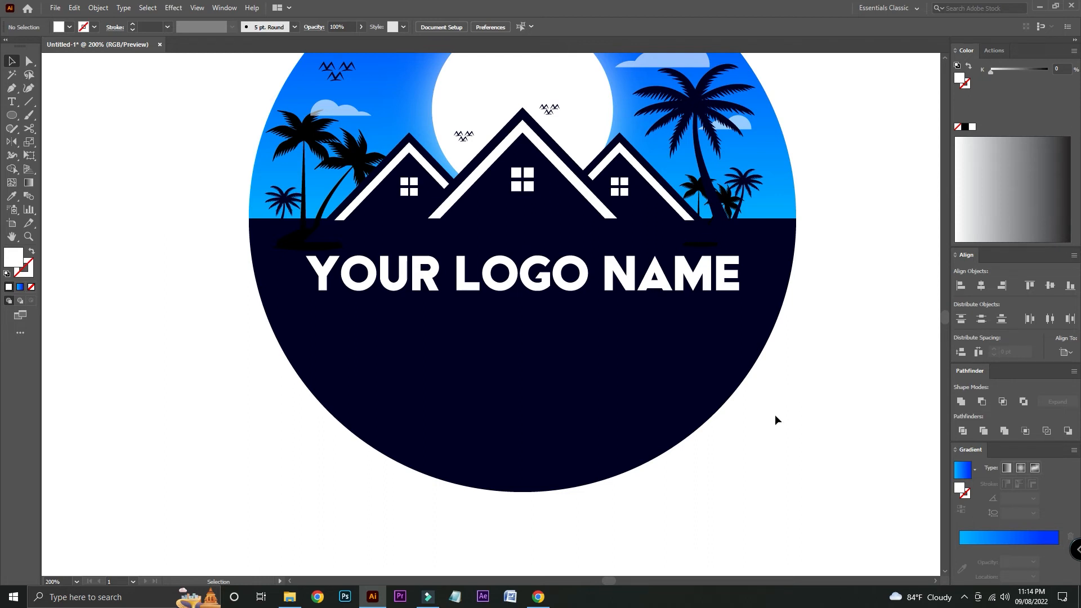
Add the text "LOGO SLOGAN" on the blank artboard area below and left of the circle
scroll(774, 415, "down", 1)
key("space")
left_click_drag(259, 504, 382, 487)
left_click(12, 103)
left_click(259, 437)
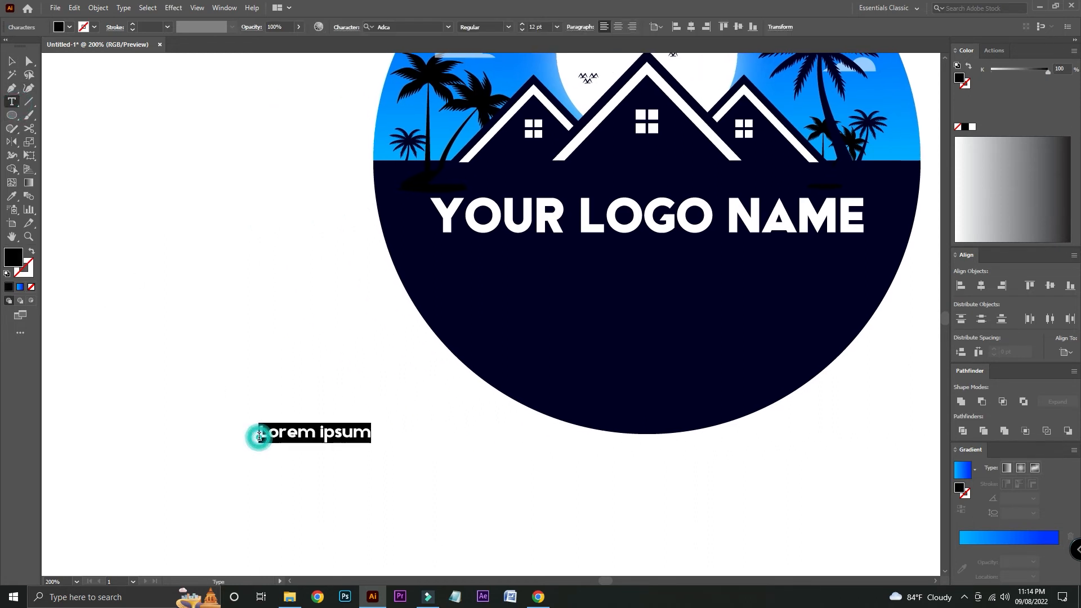
type("LOGO SLOGAN")
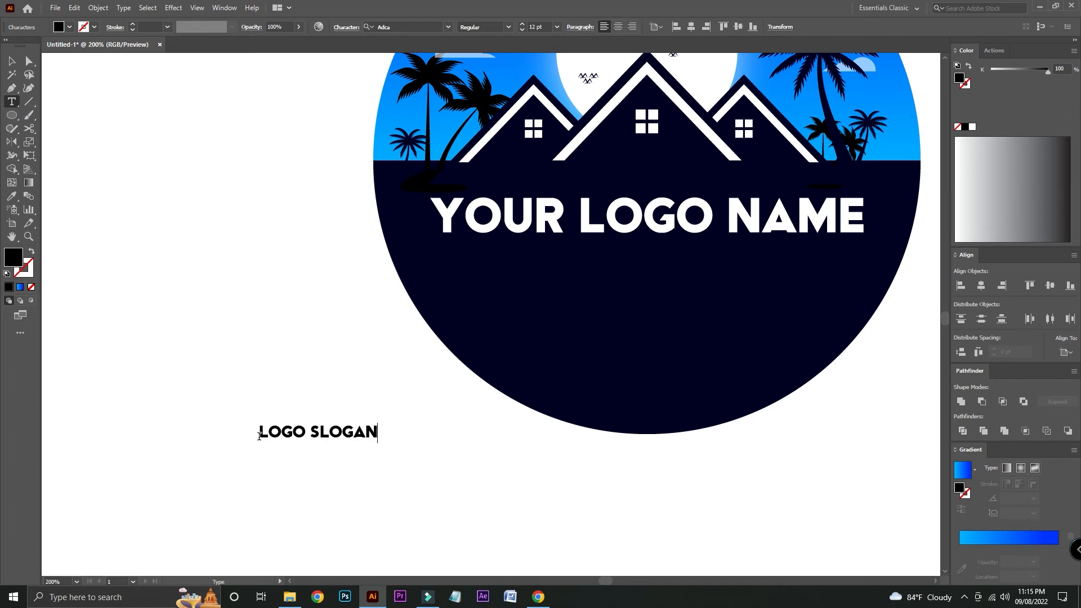
Set the font of the "LOGO SLOGAN" text to Raleway
key("shift+Left")
key("shift+Left")
key("shift+Left")
key("shift+Left")
key("shift+Left")
key("shift+Left")
key("shift+Left")
key("shift+Left")
key("shift+Left")
key("shift+Left")
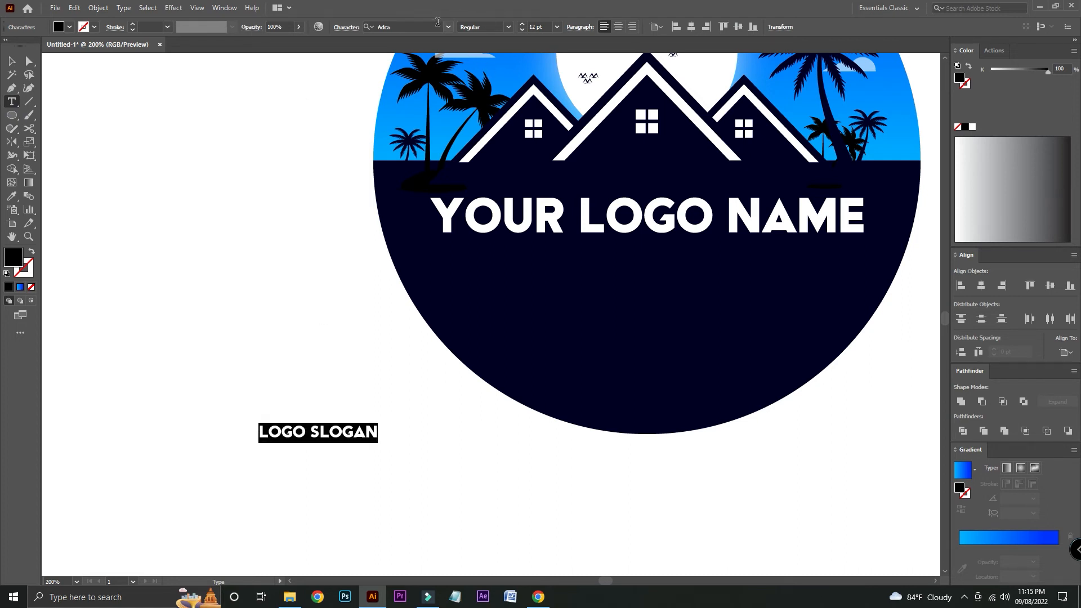
left_click(448, 27)
left_click(557, 172)
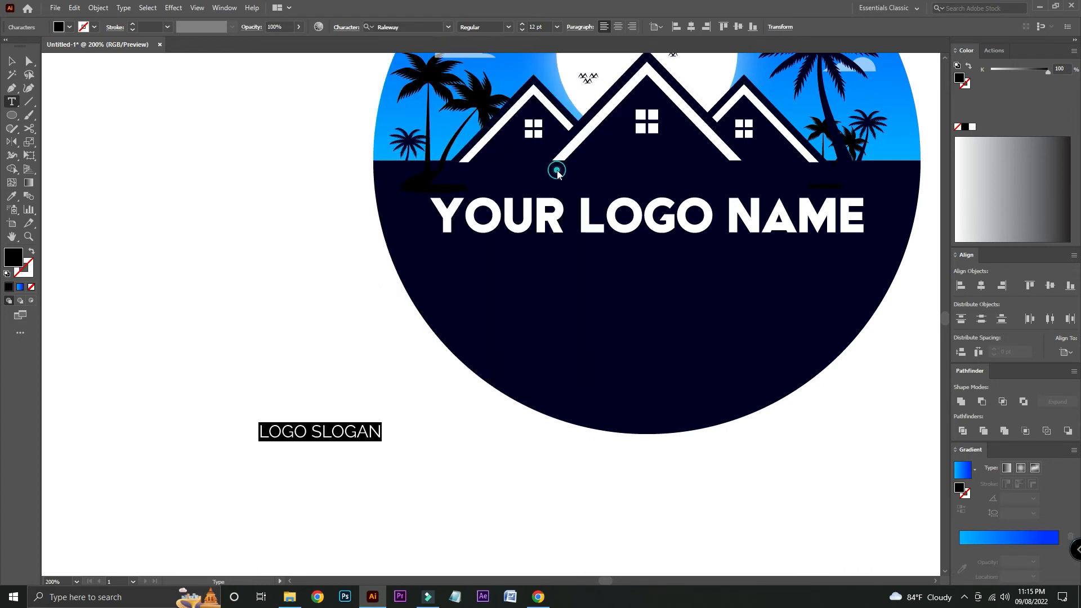
Convert the "LOGO SLOGAN" text to outlines and fill it white
left_click(11, 60)
right_click(330, 432)
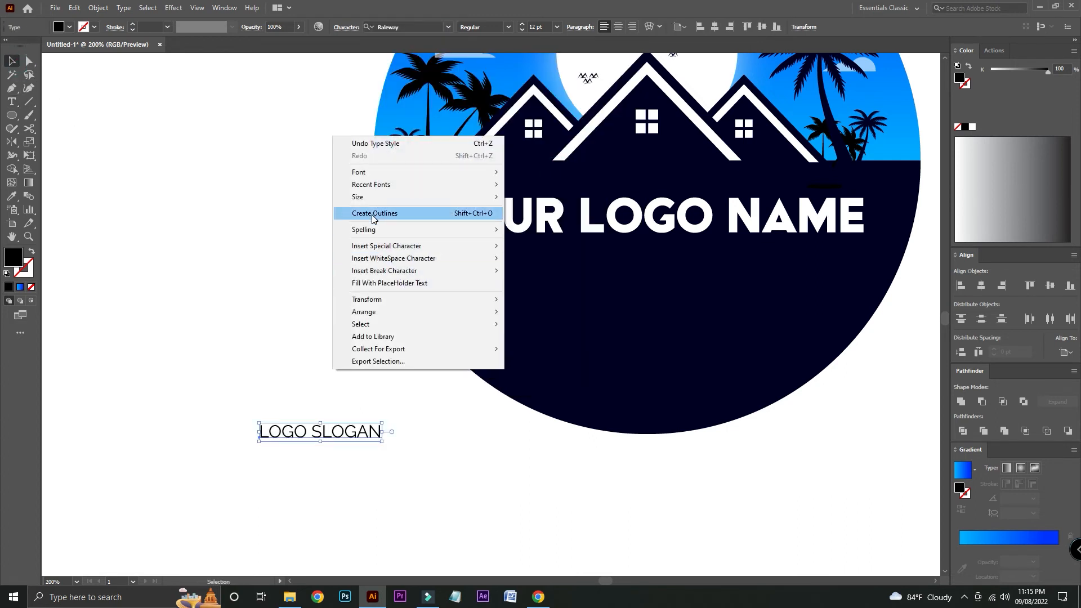
left_click(372, 214)
key("i")
left_click(141, 202)
Enlarge the slogan to about 156 × 16 pt and place it centred below the logo name
left_click(12, 60)
left_click_drag(350, 433, 677, 289)
left_click_drag(676, 337, 518, 359)
left_click_drag(549, 302, 601, 287)
key("shift+Up")
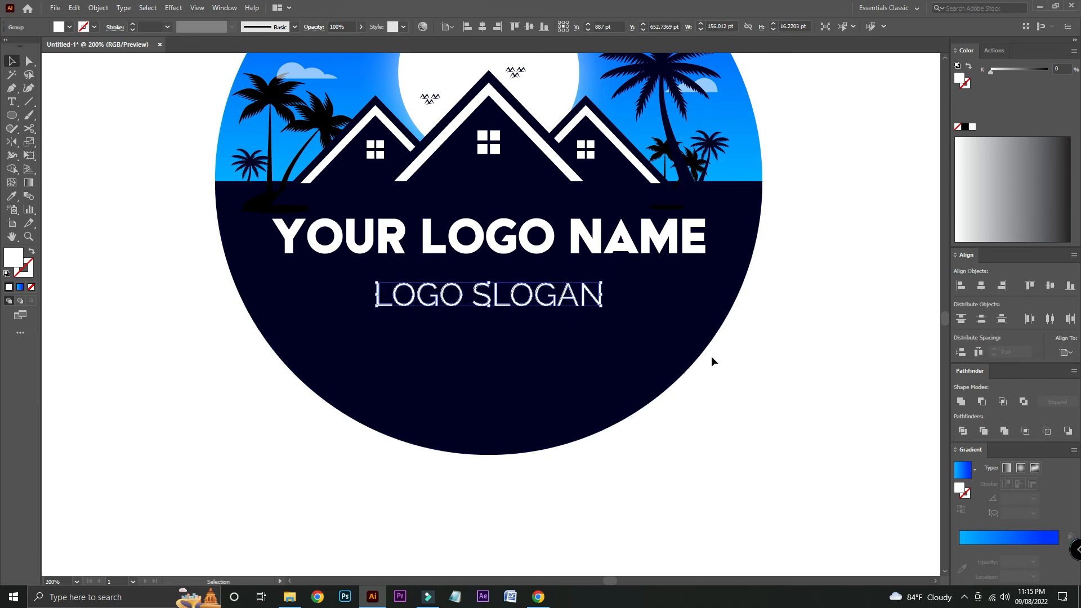
left_click(738, 409)
left_click_drag(747, 389, 765, 431)
key("ctrl+minus")
key("ctrl+minus")
key("ctrl+minus")
key("ctrl+plus")
key("ctrl+plus")
key("ctrl+plus")
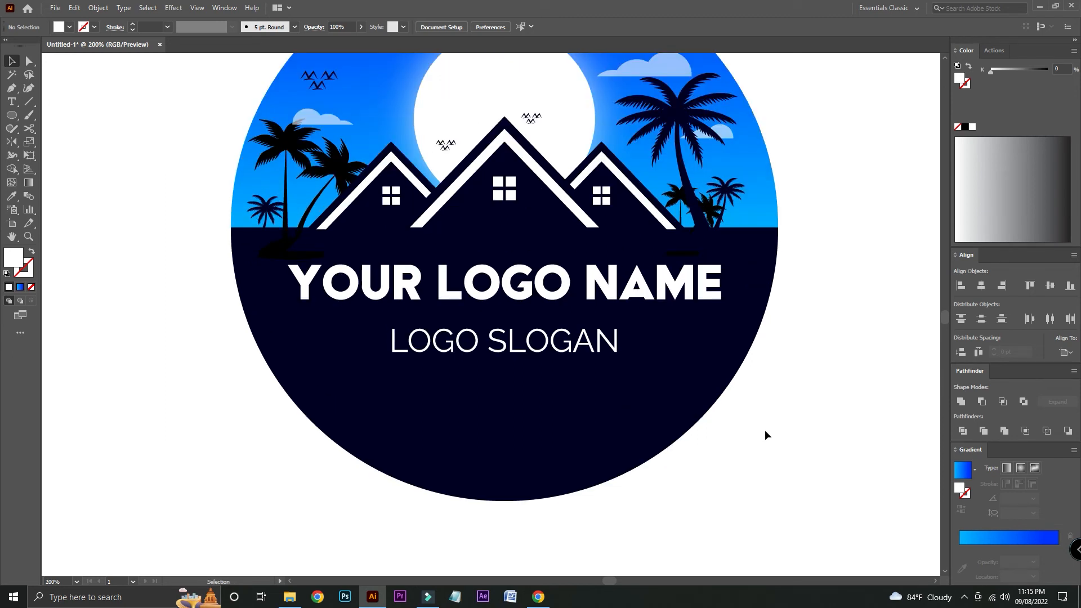
Draw a spiral about 104 × 83 pt on the blank artboard area and fill it with the half circle's navy
key("space")
left_click_drag(190, 392, 388, 360)
left_click_drag(29, 101, 66, 127)
left_click_drag(233, 397, 327, 397)
left_click(12, 196)
left_click(591, 370)
left_click(16, 58)
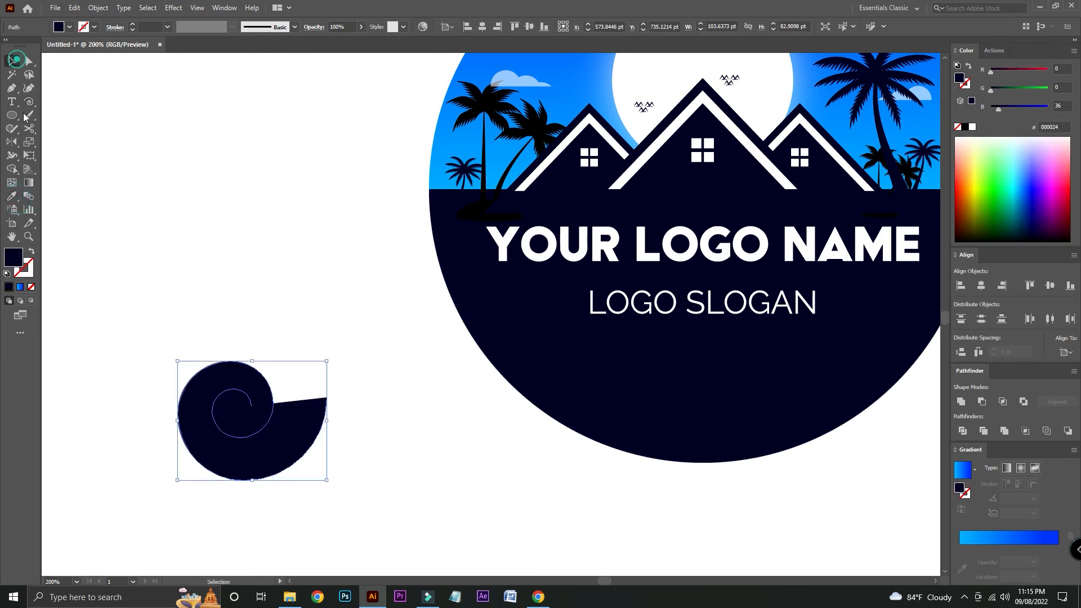
Turn the spiral's navy fill into a stroke with no fill and apply a variable width profile
left_click(31, 252)
left_click(232, 27)
left_click(217, 63)
left_click(231, 27)
left_click(197, 84)
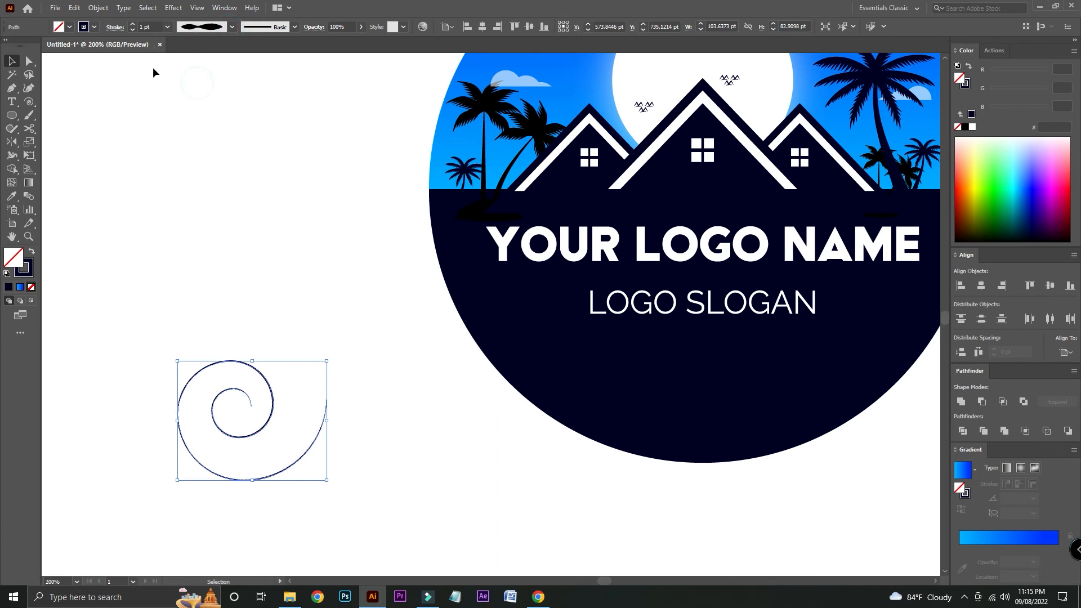
Raise the spiral's stroke weight to 10 pt and switch it to a width profile that bulges once and tapers at both ends
left_click(133, 25)
left_click(132, 24)
left_click(133, 24)
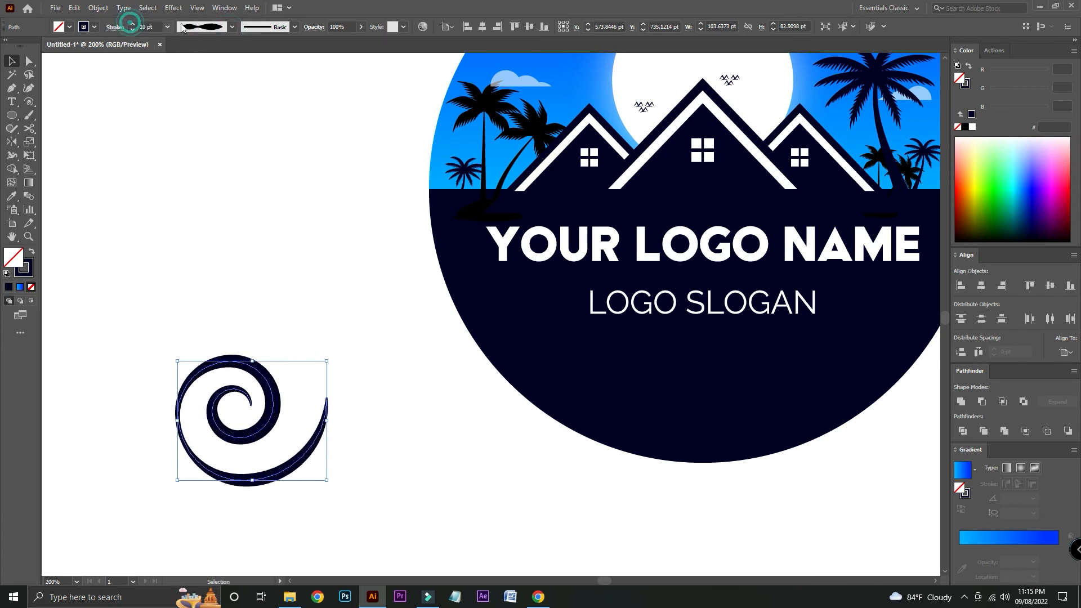
left_click(132, 25)
left_click(232, 27)
left_click(197, 132)
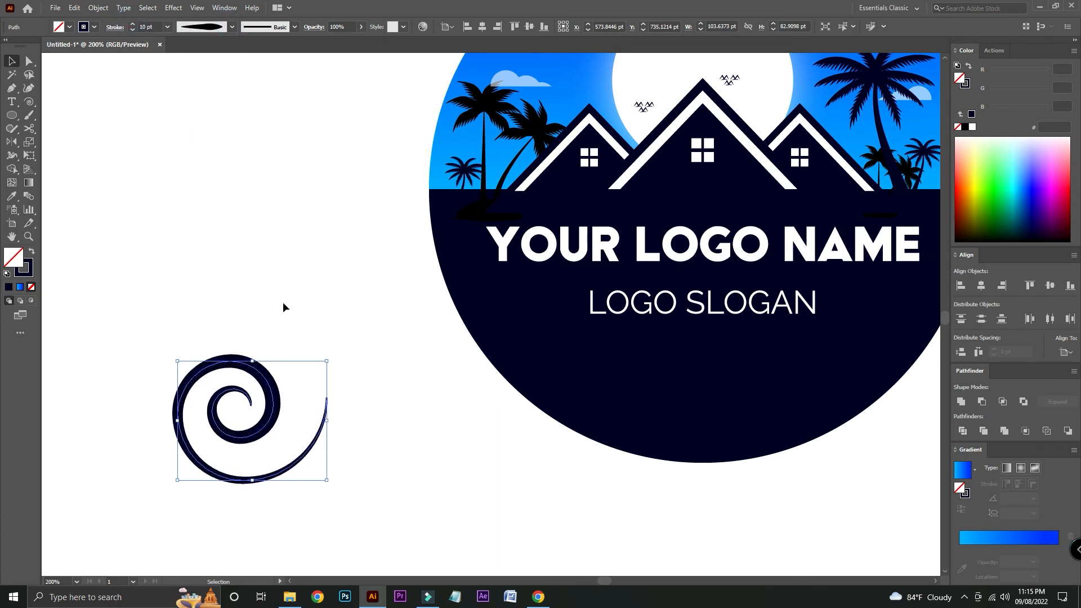
Set the spiral's stroke weight to 14 pt and expand its appearance into a filled shape
left_click(133, 25)
left_click(133, 25)
left_click(133, 25)
left_click(133, 25)
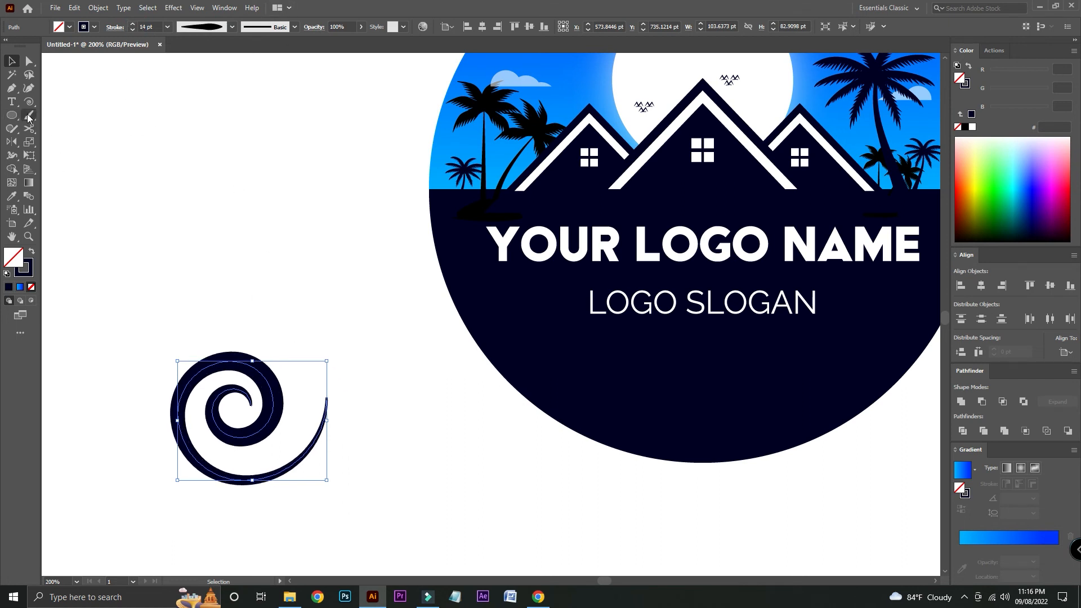
left_click(98, 7)
left_click(135, 149)
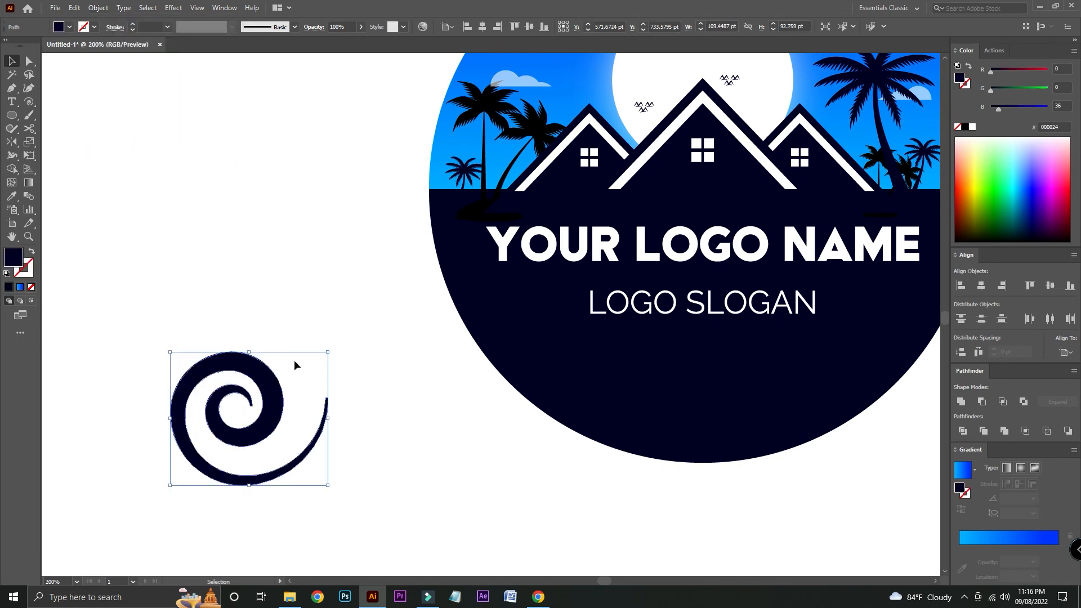
Reflect a copy of the spiral vertically about its outer end point and unite both spirals into one ornament
left_click(12, 141)
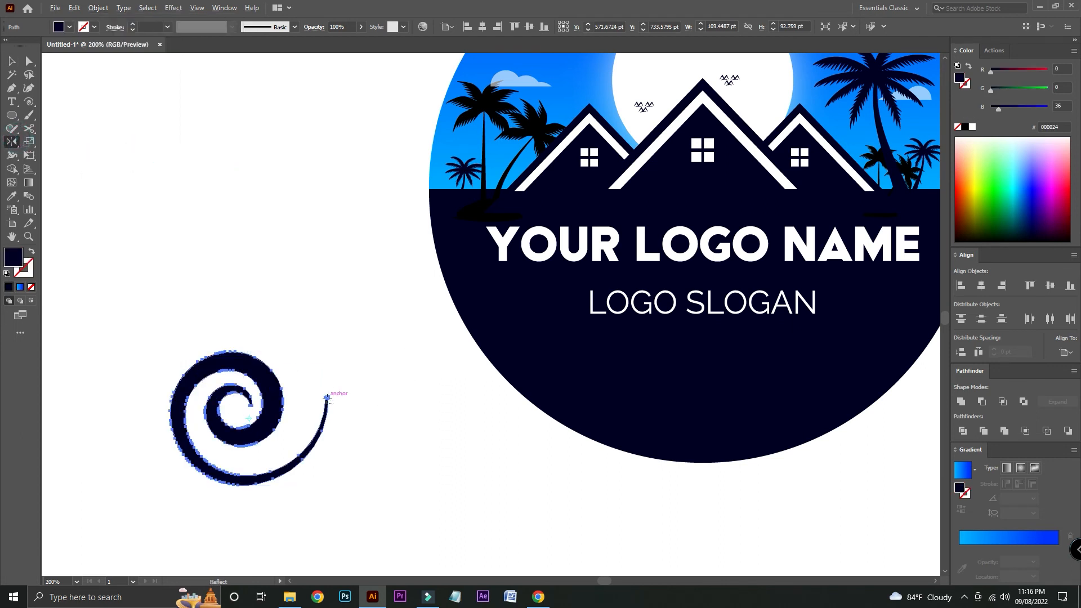
left_click(326, 397, "alt")
left_click(545, 359)
left_click(12, 62)
left_click_drag(163, 265, 496, 494)
left_click(962, 402)
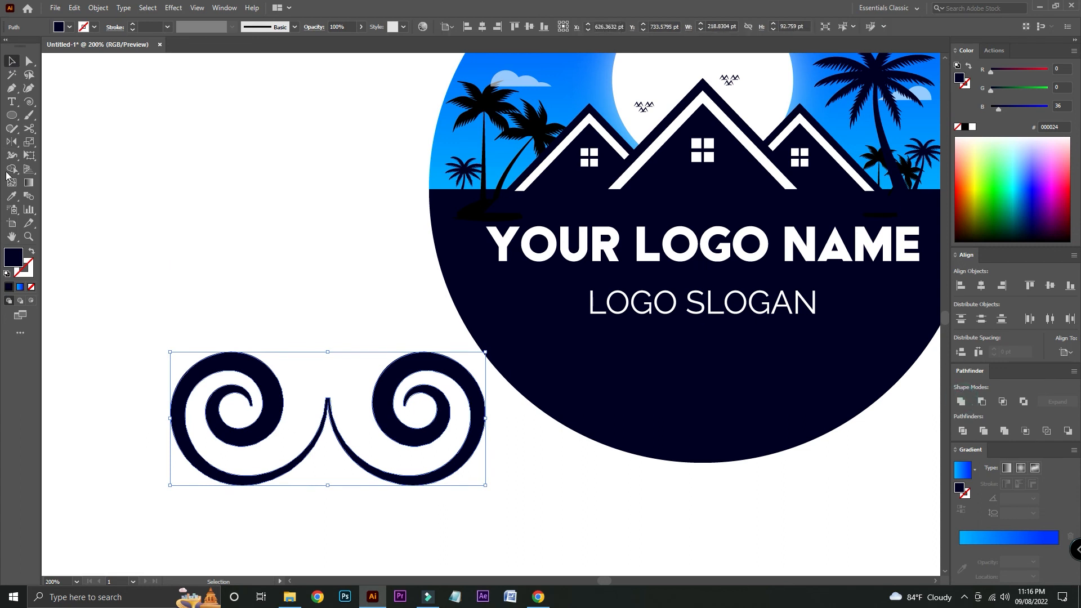
Place the spiral ornament, reduced and filled white, below the slogan and centre it horizontally on the navy half circle
left_click_drag(403, 380, 803, 346)
left_click_drag(726, 326, 718, 336)
left_click(724, 450)
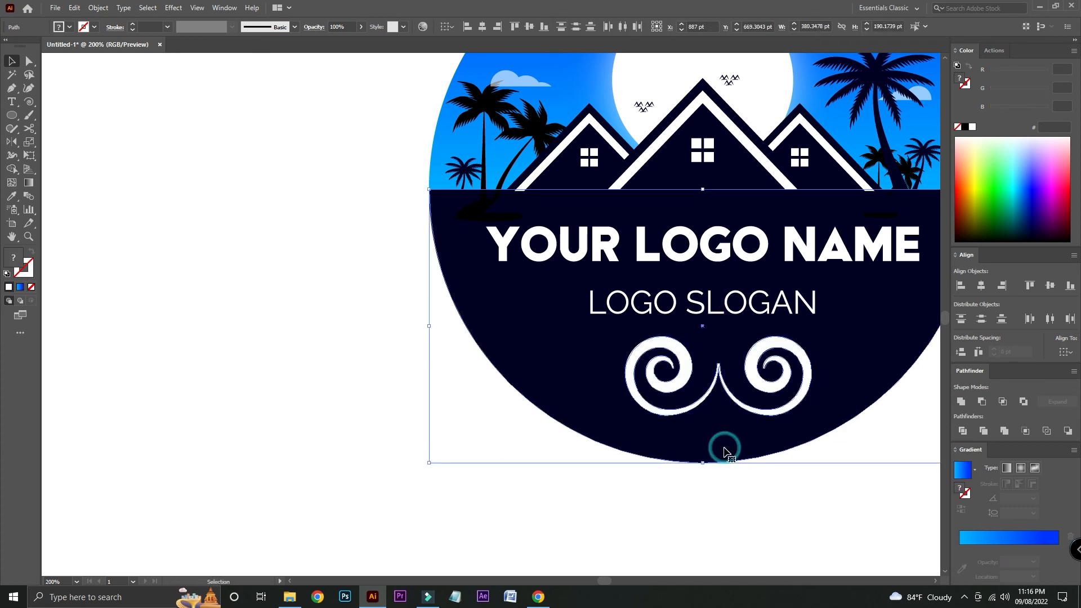
left_click(480, 30)
left_click(381, 205)
Select the whole logo artwork and group it
left_click_drag(350, 204, 214, 271)
scroll(404, 337, "down", 3)
key("l")
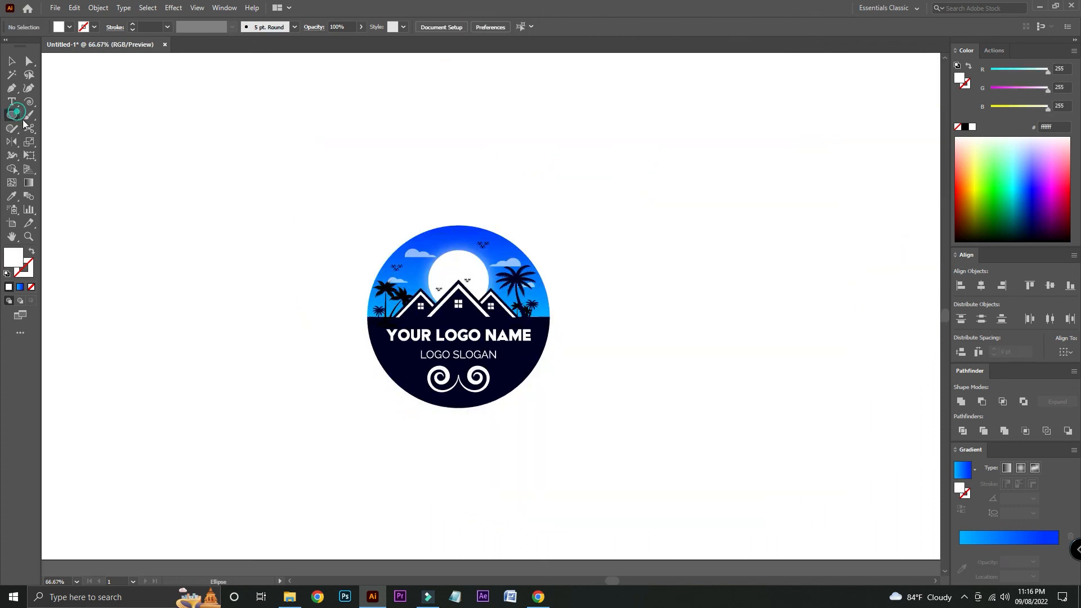
key("v")
left_click_drag(243, 114, 634, 488)
right_click(482, 293)
left_click(528, 379)
left_click(654, 348)
key("ctrl+1")
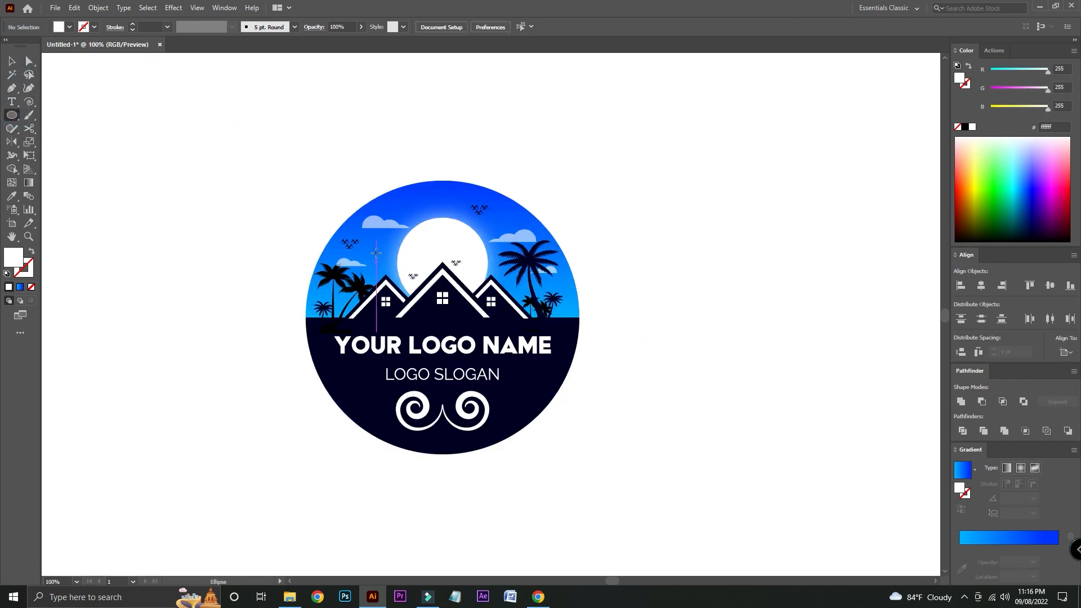
Draw a circle about 489 pt in diameter around the logo and send it behind the artwork
left_click_drag(441, 330, 617, 366)
left_click(12, 60)
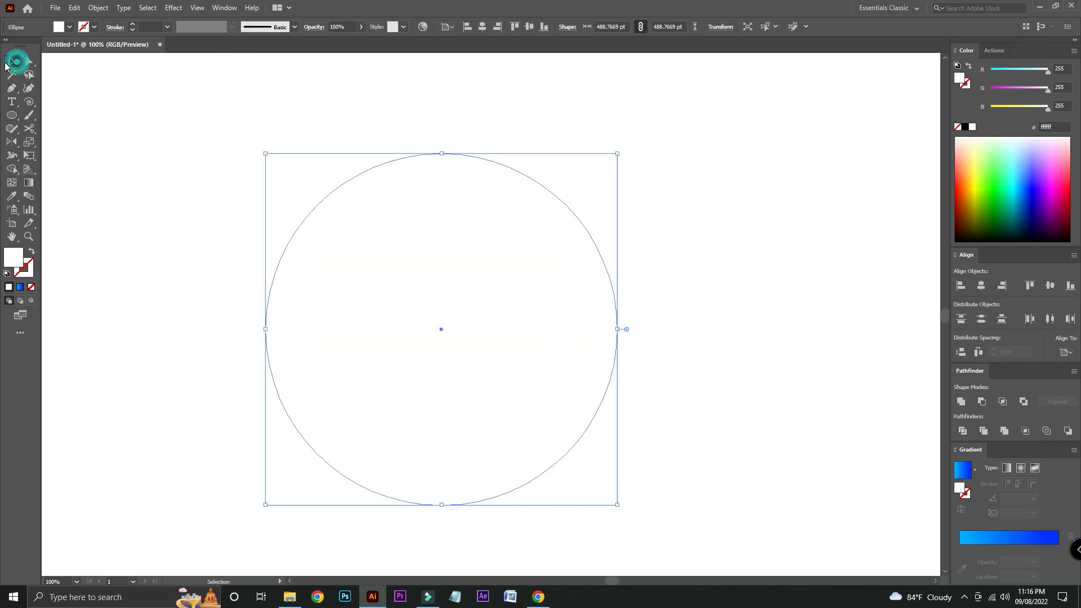
right_click(372, 227)
mouse_move(413, 417)
left_click(562, 453)
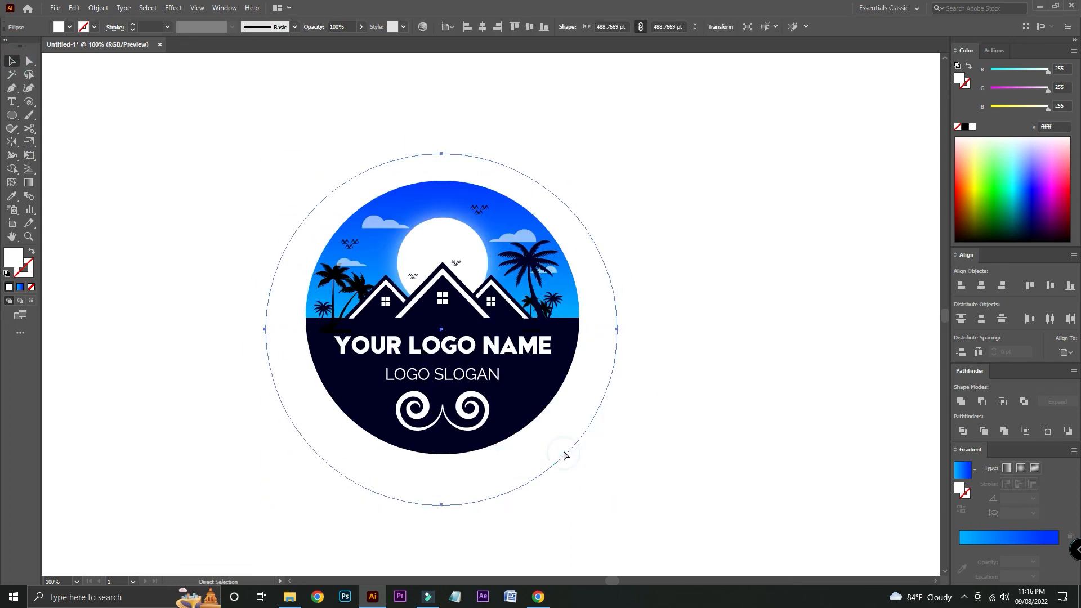
Fill the large back circle with the logo's navy and centre it horizontally and vertically on the logo
key("ctrl+=")
left_click(13, 197)
left_click(388, 434)
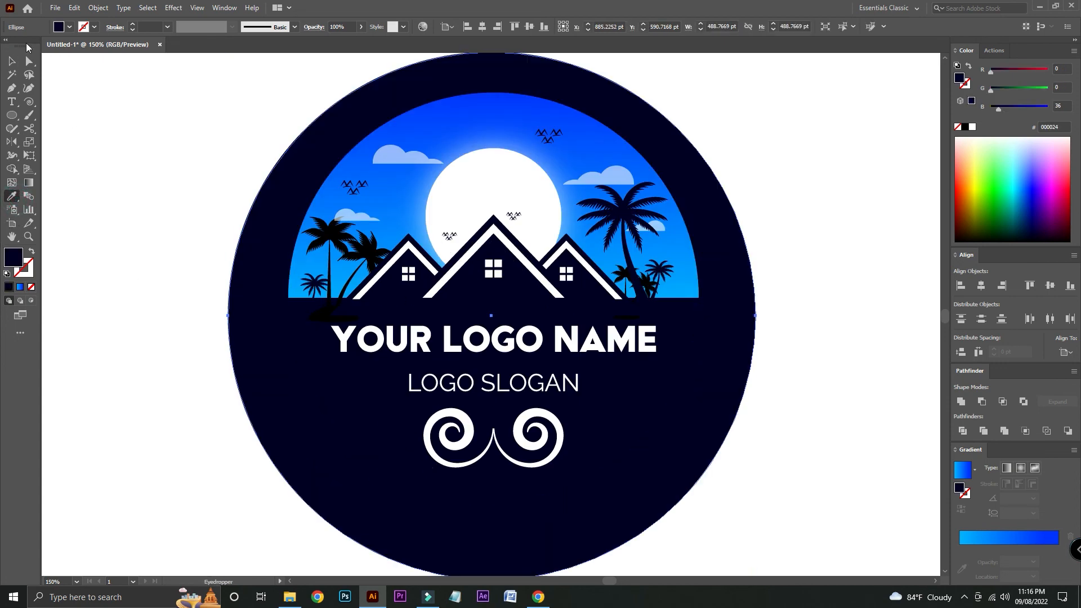
left_click(14, 62)
left_click(408, 364, "shift")
left_click(483, 27)
left_click(529, 27)
left_click(848, 231)
left_click(731, 296)
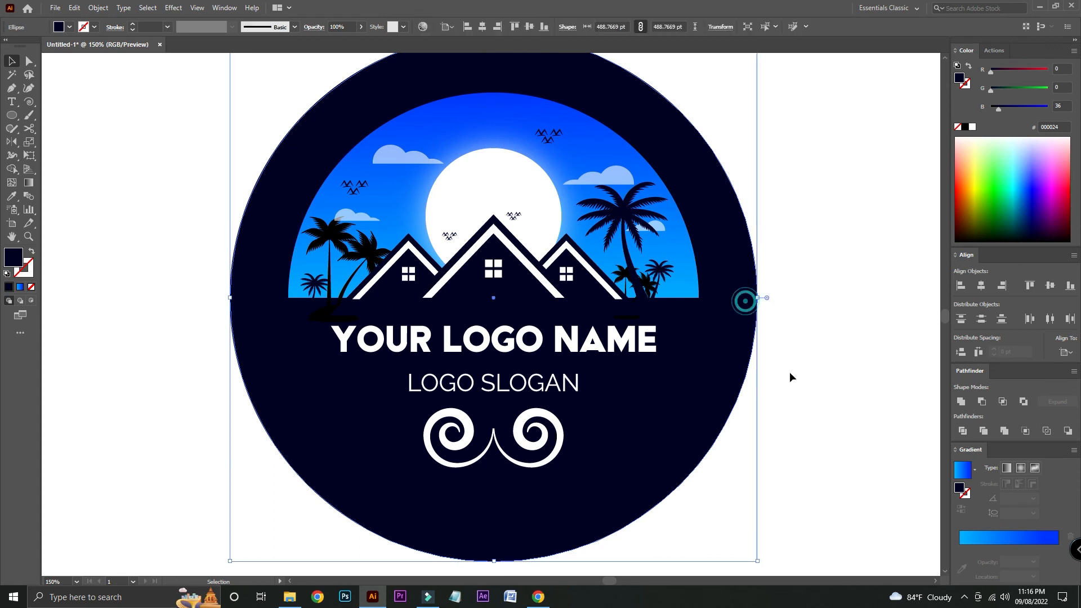
Shrink the navy outer circle to about 471 pt and add a concentric white copy about 393 pt across behind the artwork
left_click_drag(758, 561, 748, 552)
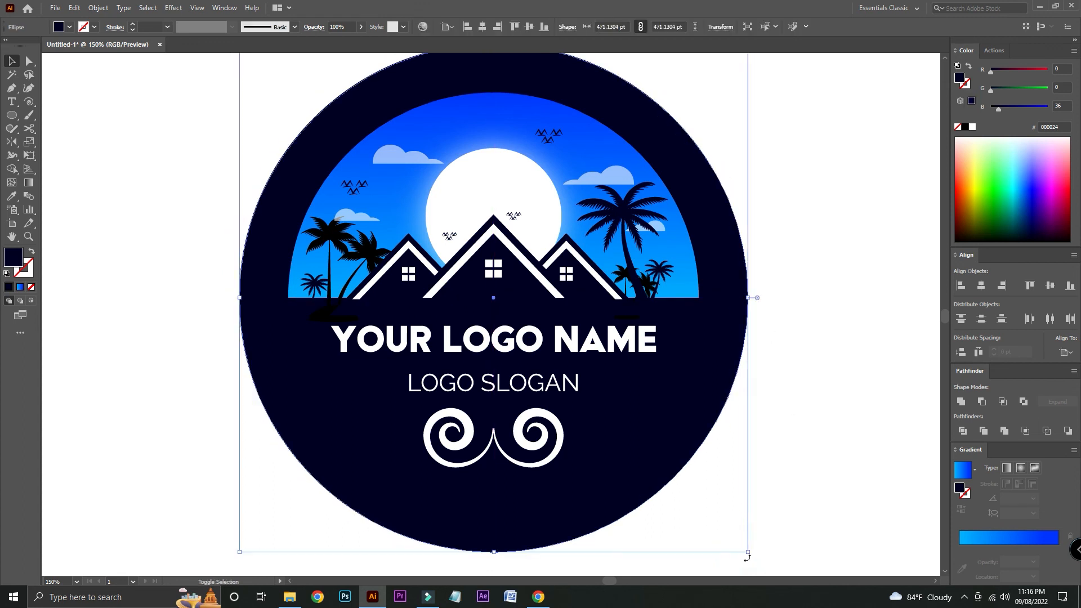
left_click_drag(749, 554, 708, 512)
left_click(11, 197)
left_click(84, 195)
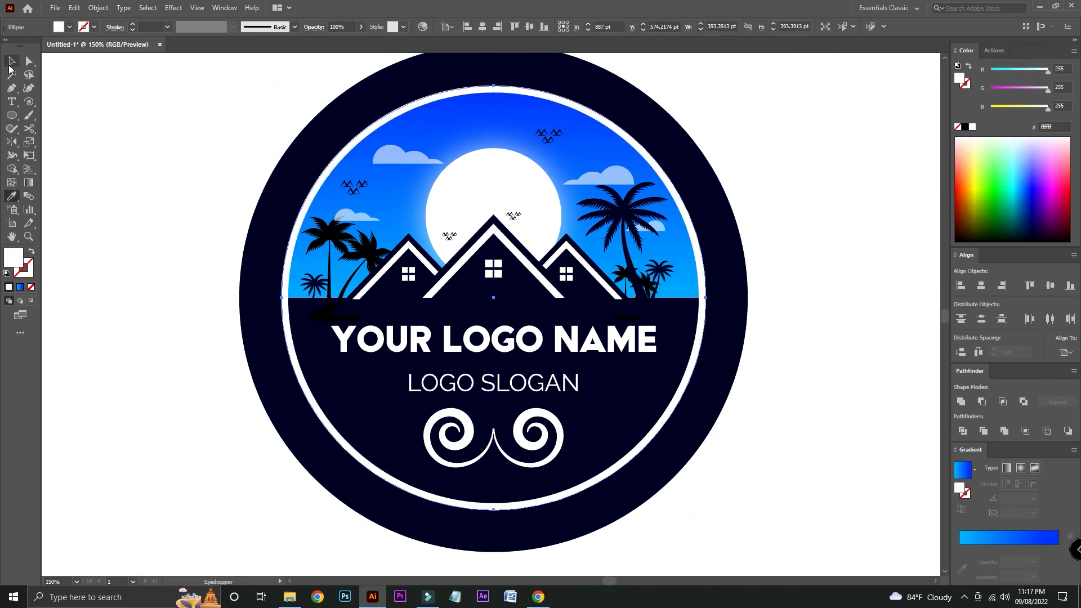
left_click(9, 66)
left_click(103, 92)
key("ctrl+minus")
key("ctrl+minus")
key("ctrl+minus")
key("ctrl+minus")
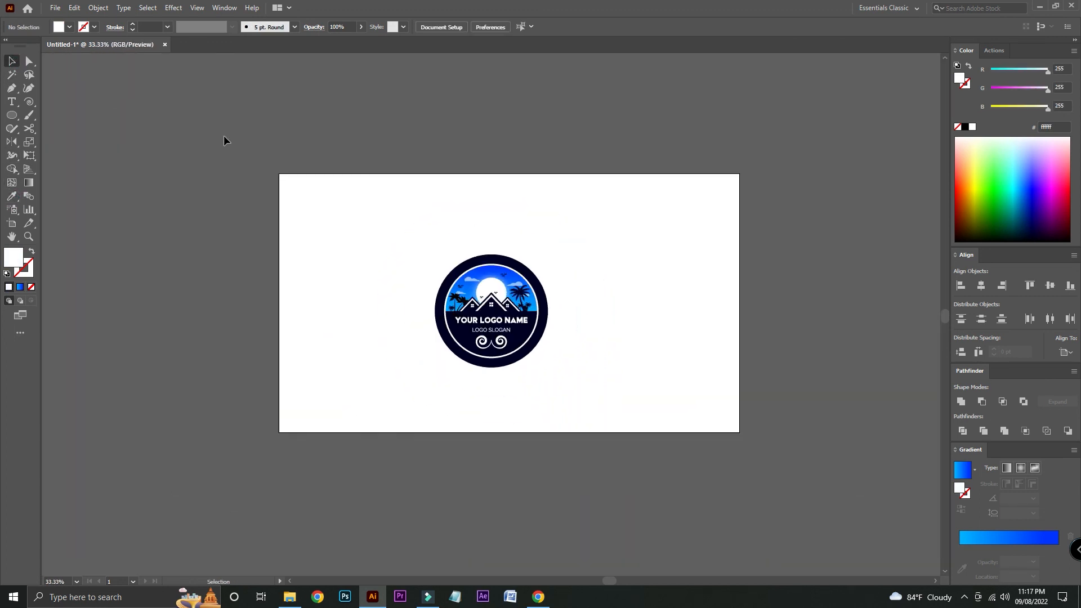